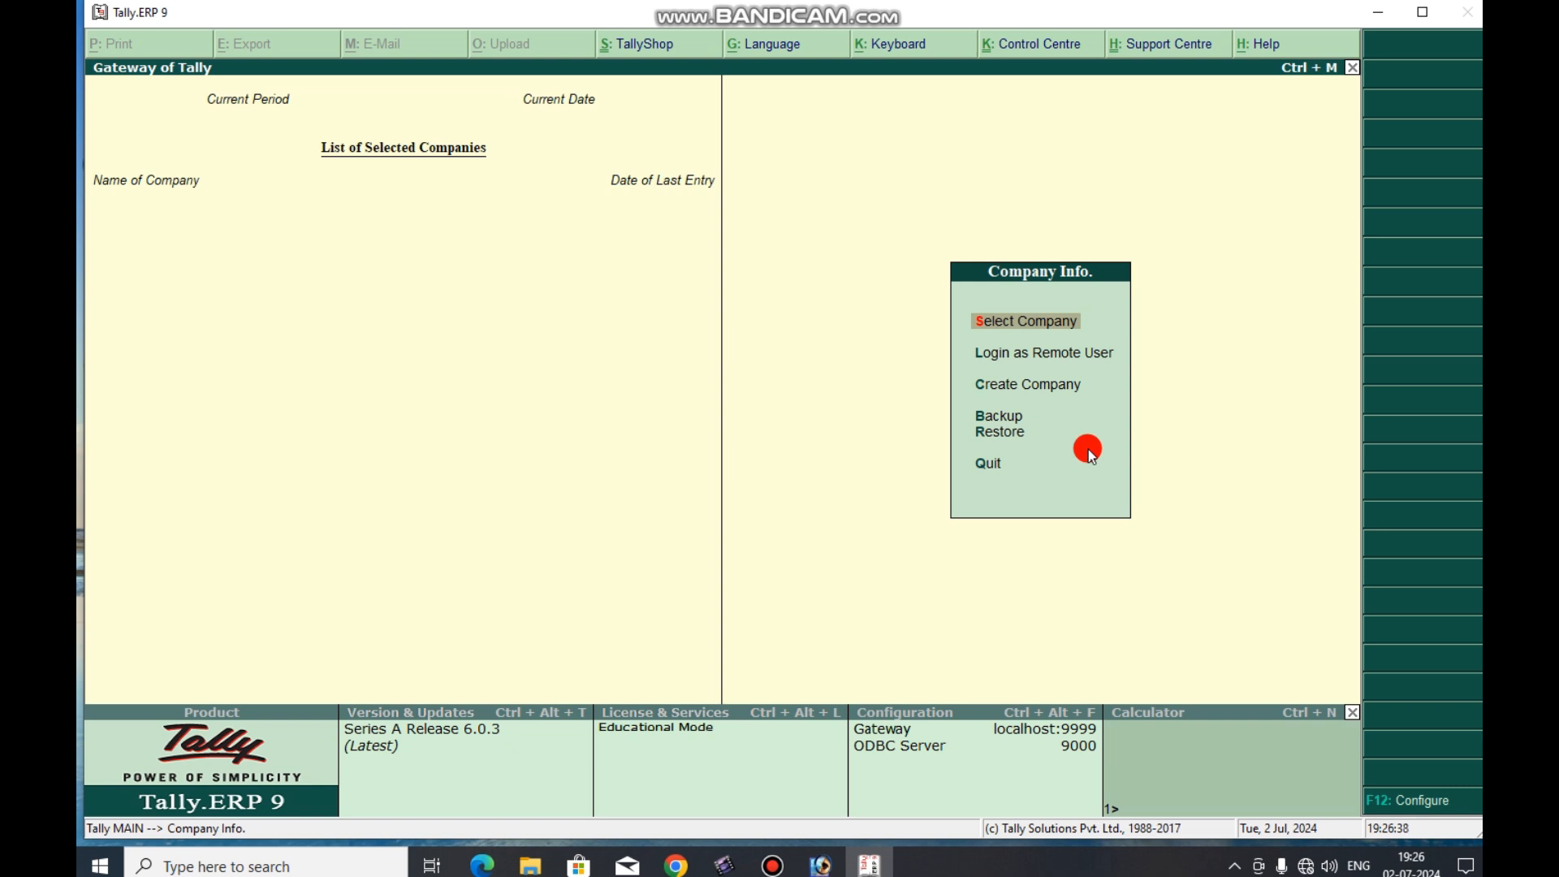
Step: Start creating a company named Demo Class with the same mailing name and the country India
key("Down")
key("Down")
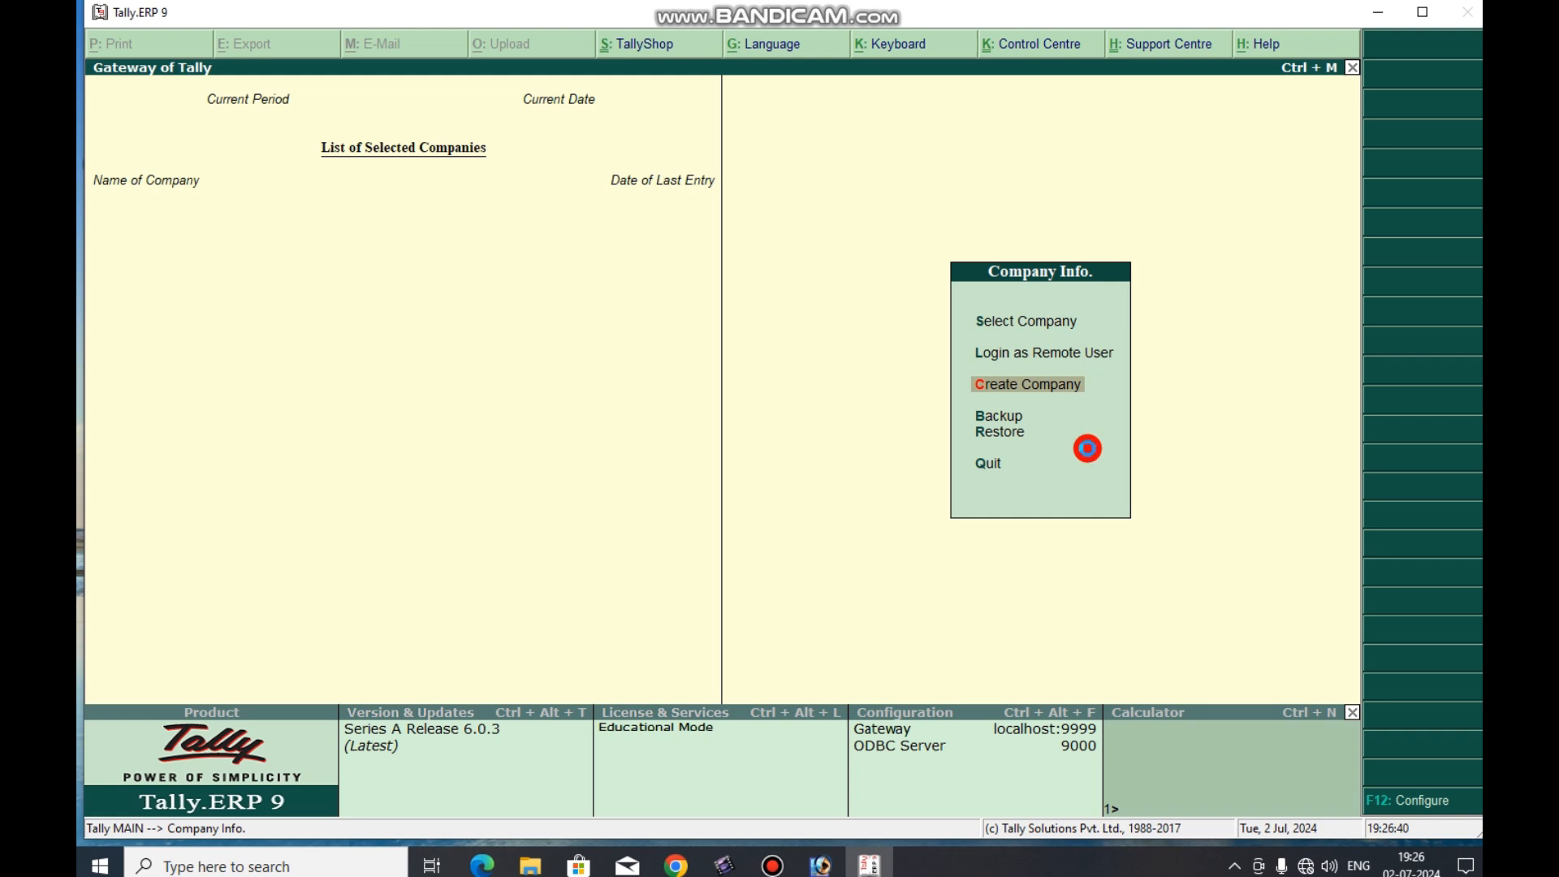
key("Return")
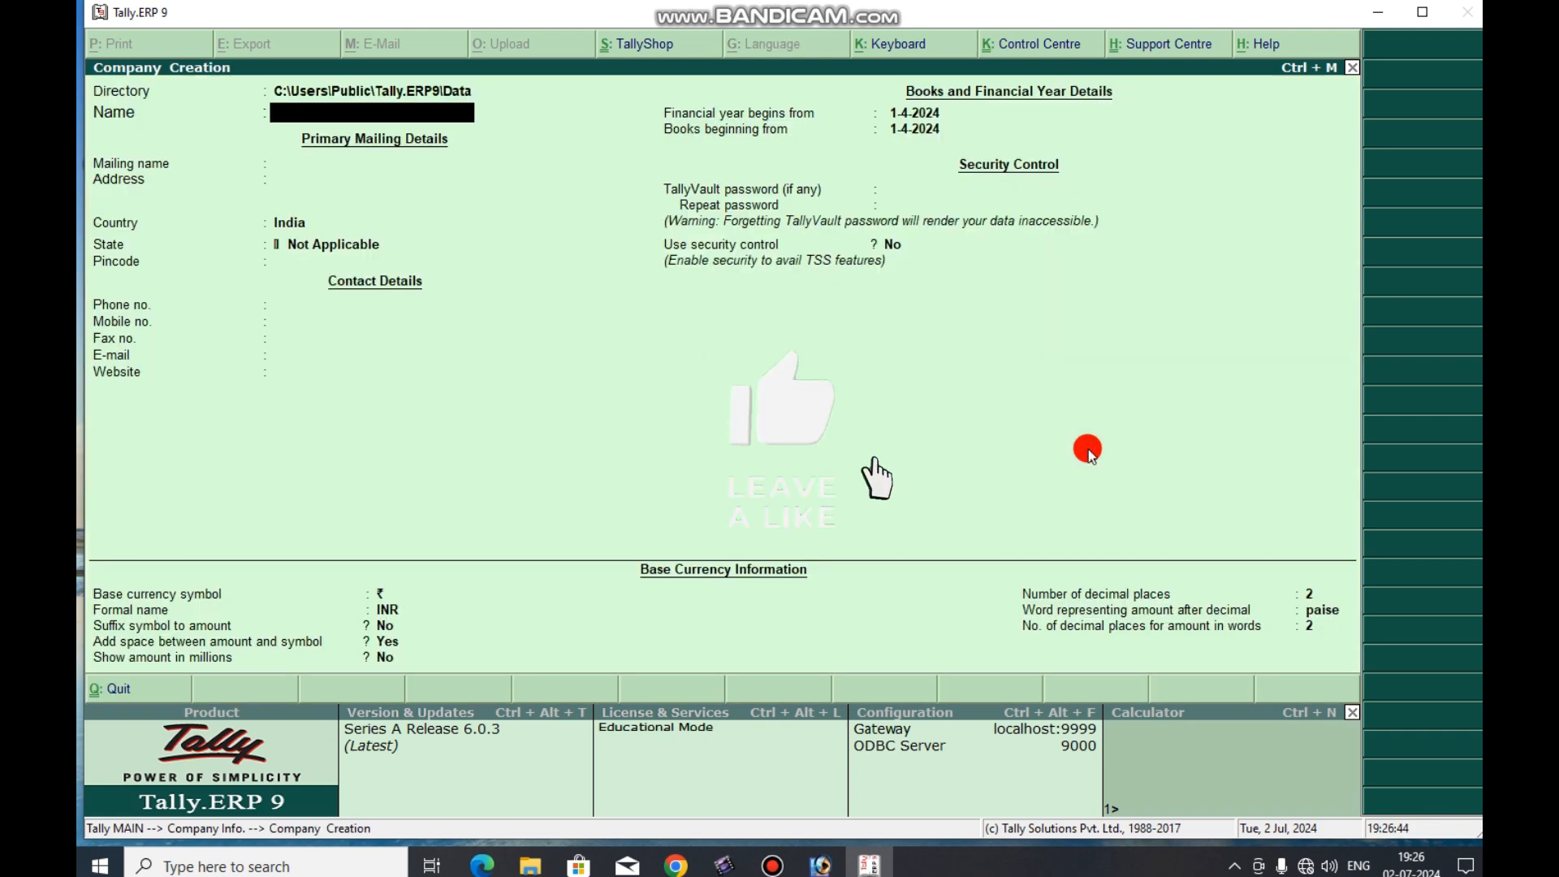
type("Demo Class")
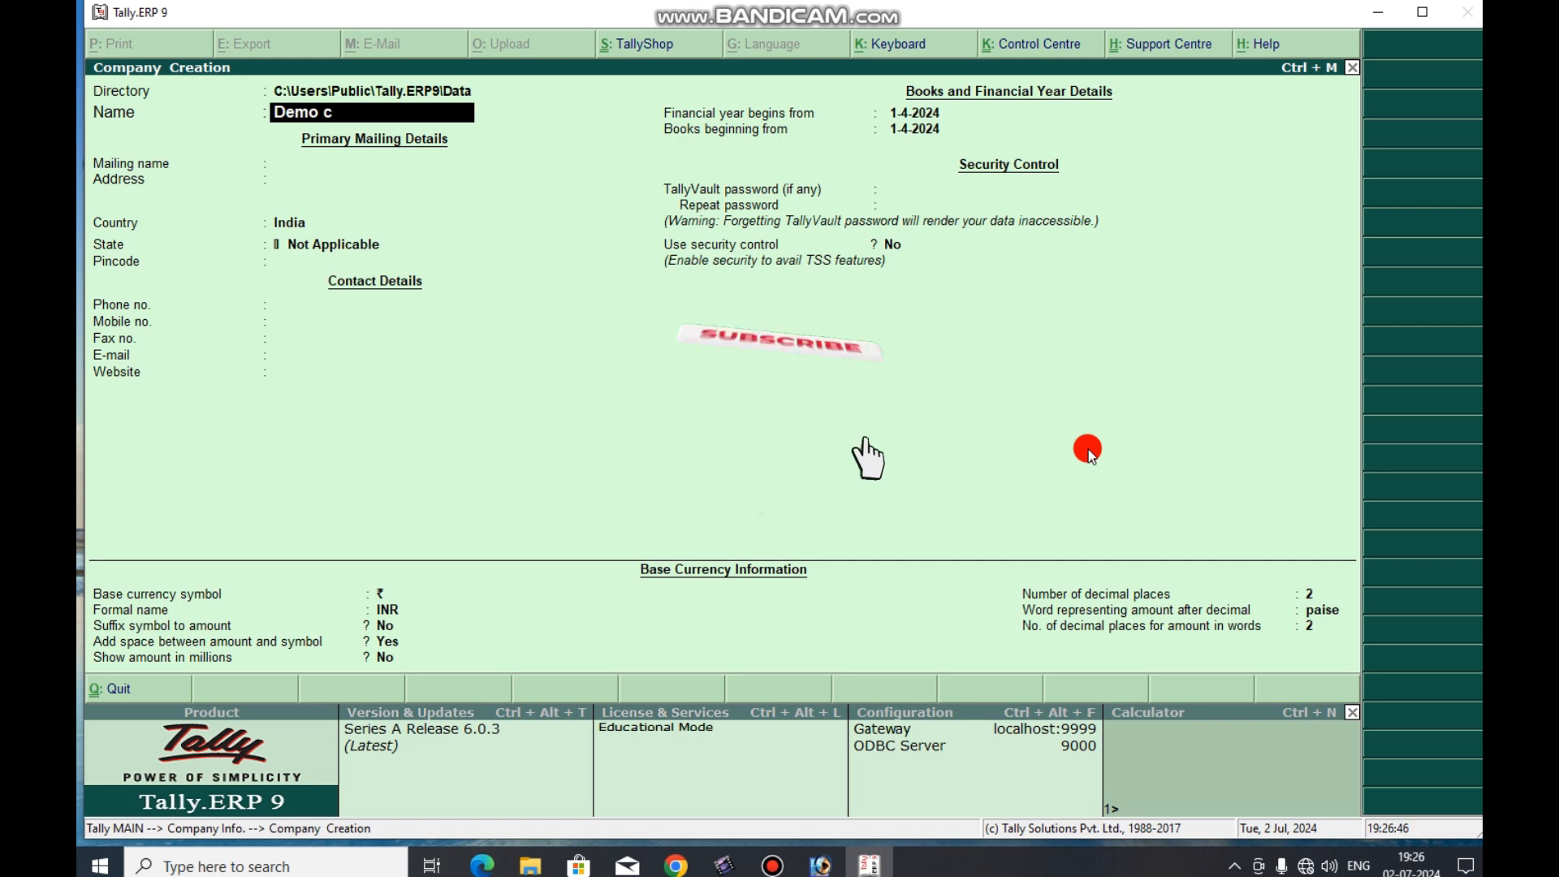
key("Return")
key("Return")
key("Return")
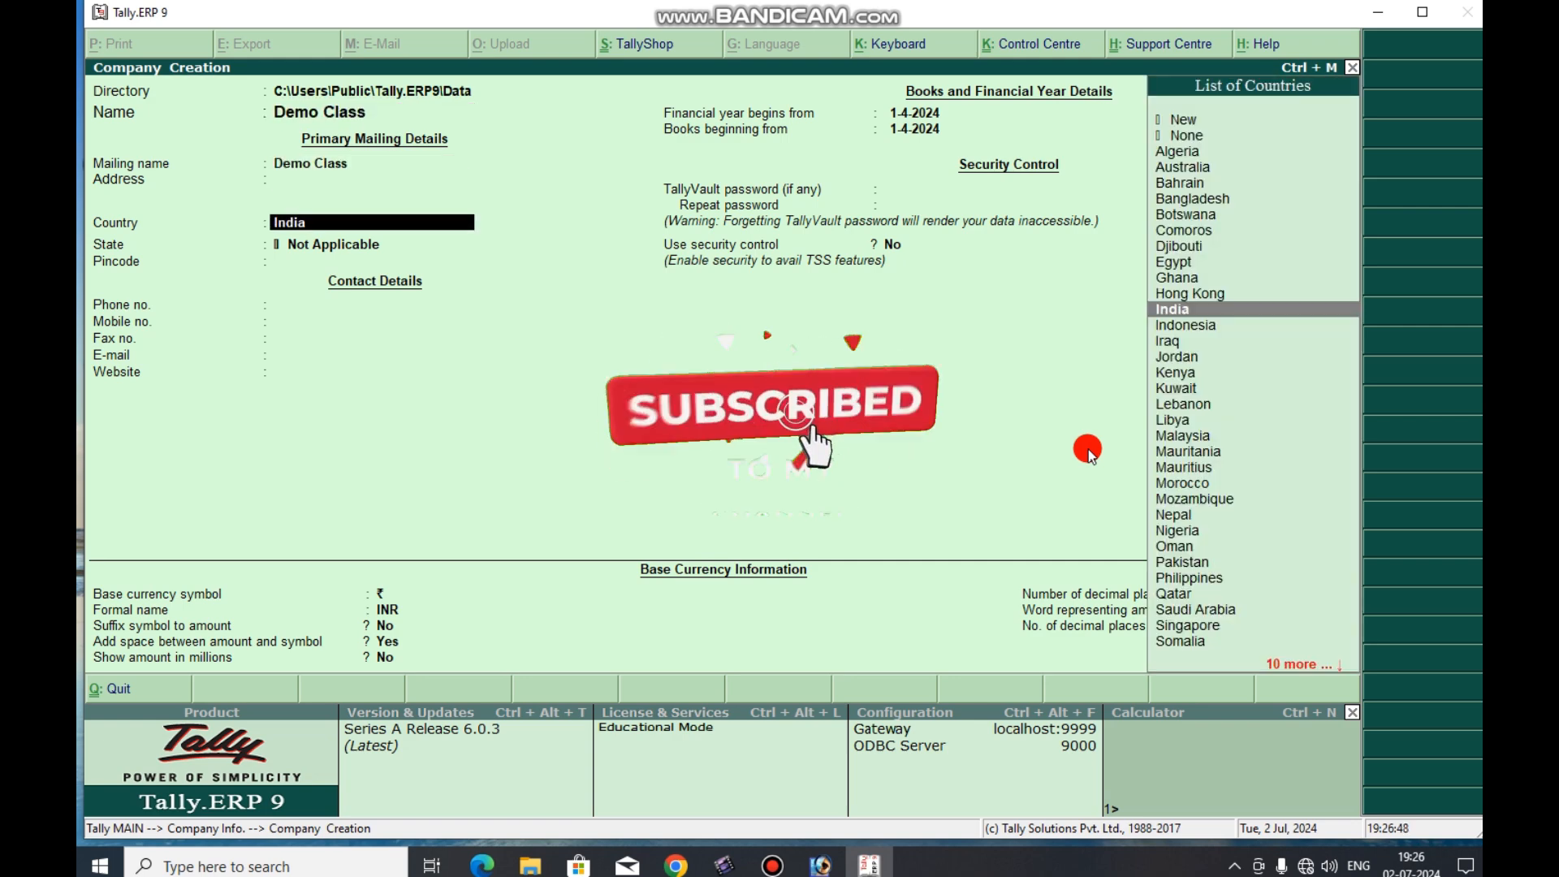
key("Return")
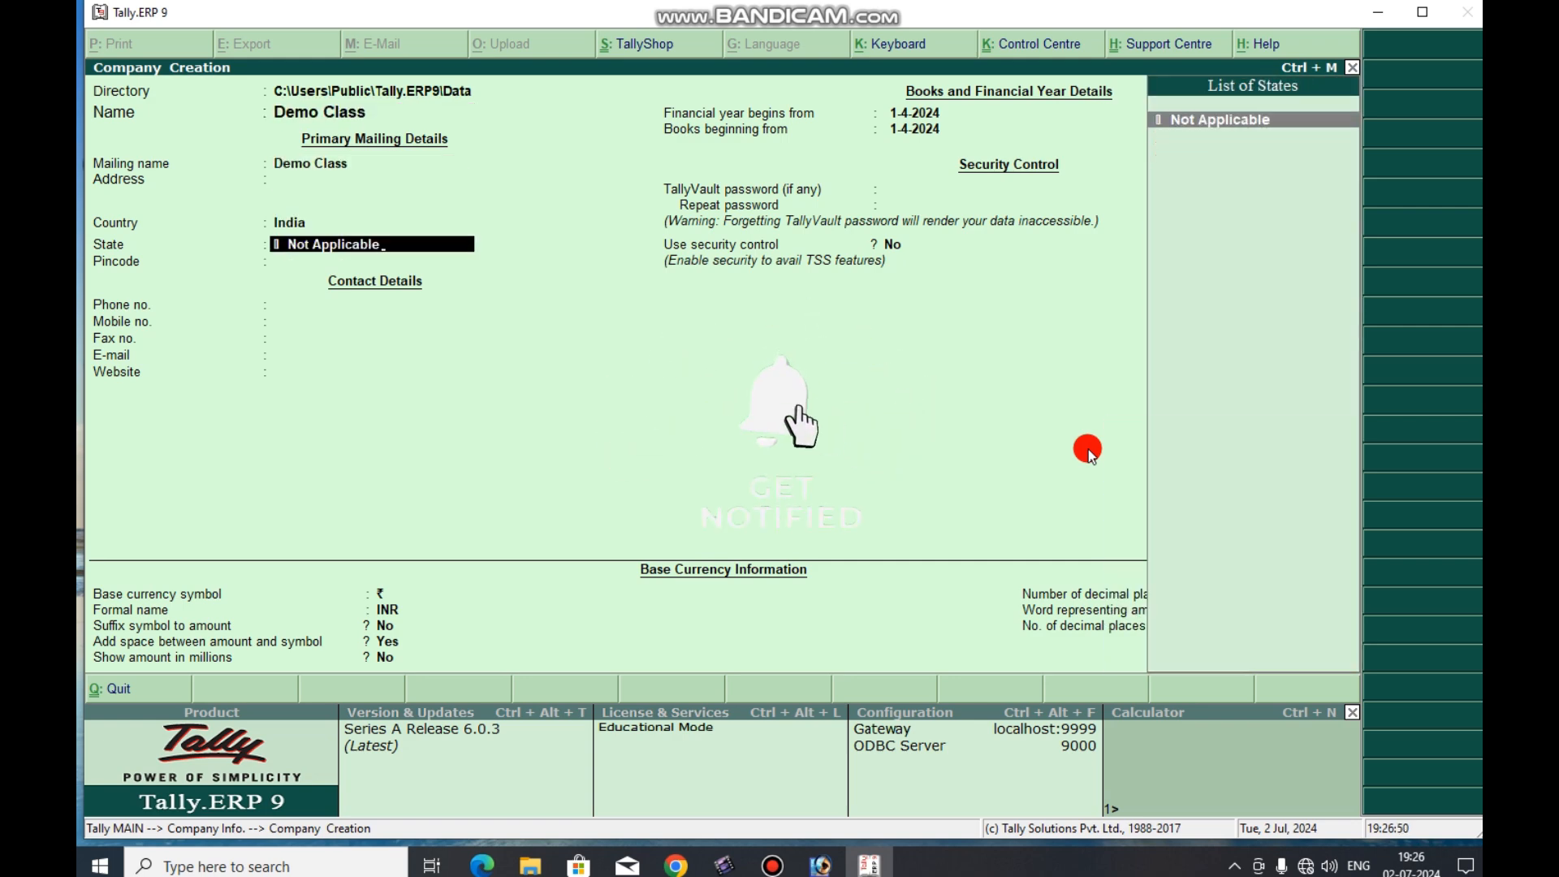
Step: Set the company's state to West Bengal
key("BackSpace")
key("BackSpace")
key("BackSpace")
key("BackSpace")
key("BackSpace")
key("BackSpace")
key("BackSpace")
key("BackSpace")
key("BackSpace")
key("BackSpace")
key("BackSpace")
key("BackSpace")
key("BackSpace")
key("BackSpace")
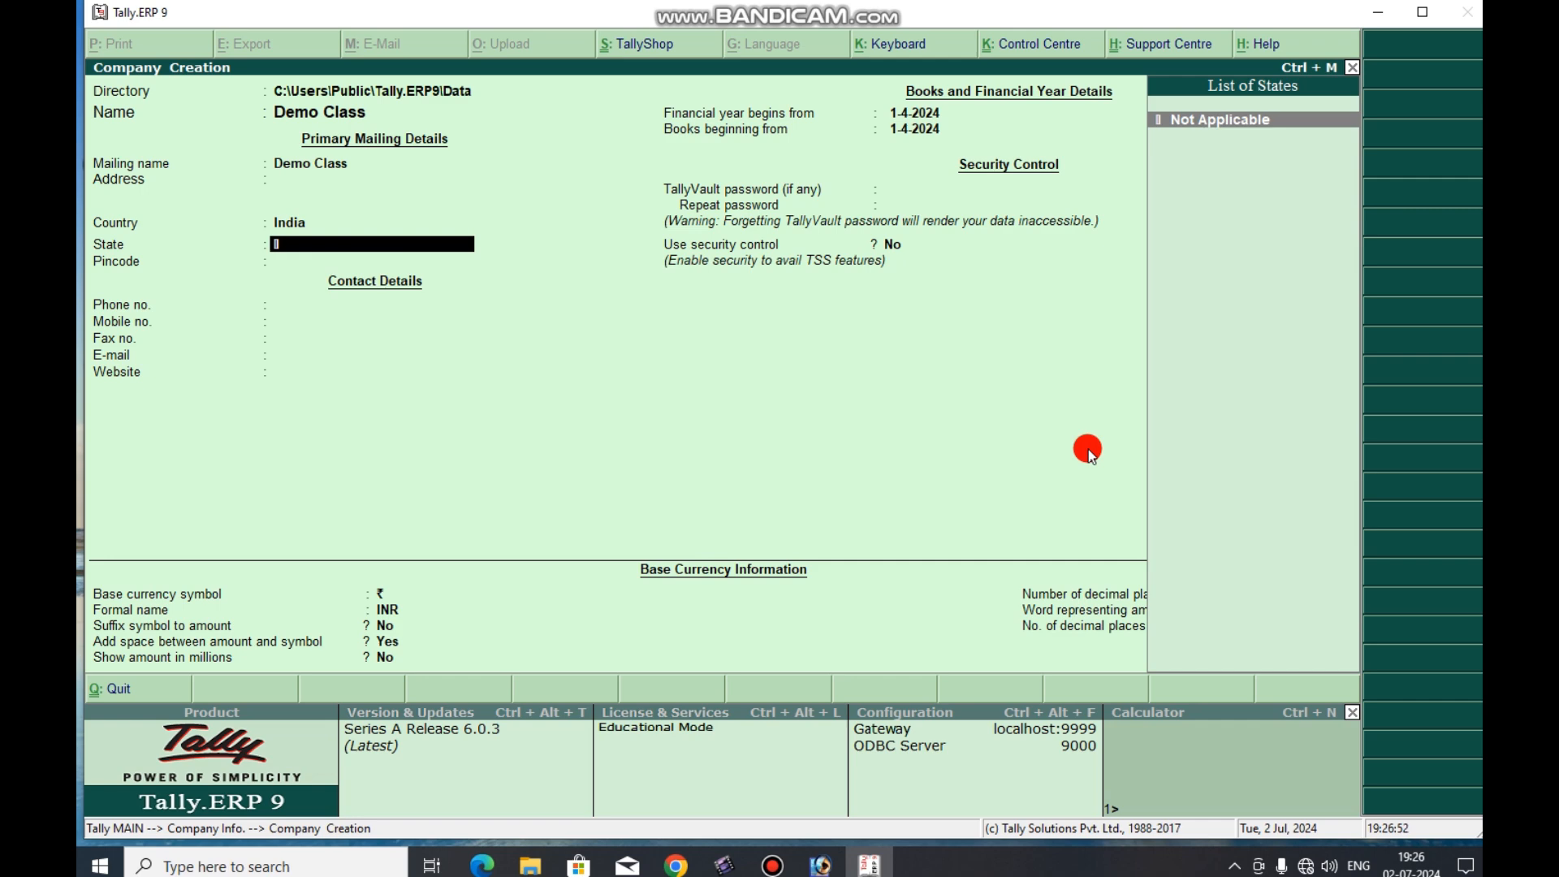
type("w")
key("Return")
Step: Accept the default values in the remaining company fields and save the company
key("Return")
key("Return")
key("Return")
key("Return")
key("Return")
key("Return")
key("Return")
key("Return")
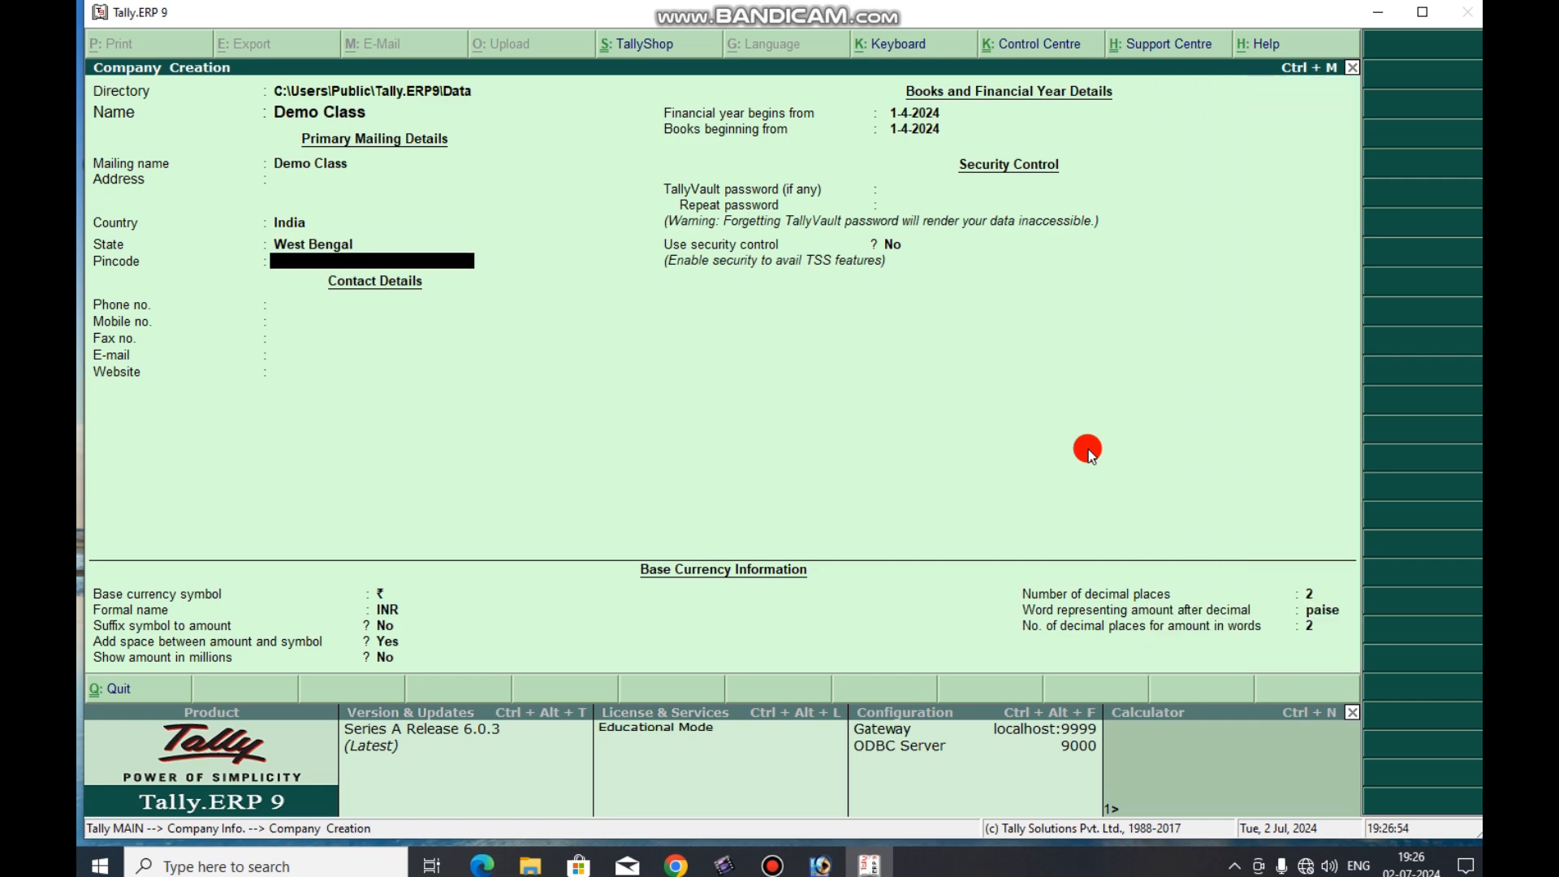
key("Return")
key("Return")
key("Return")
key("Return")
key("Return")
key("Return")
key("Return")
key("Return")
key("Return")
key("Return")
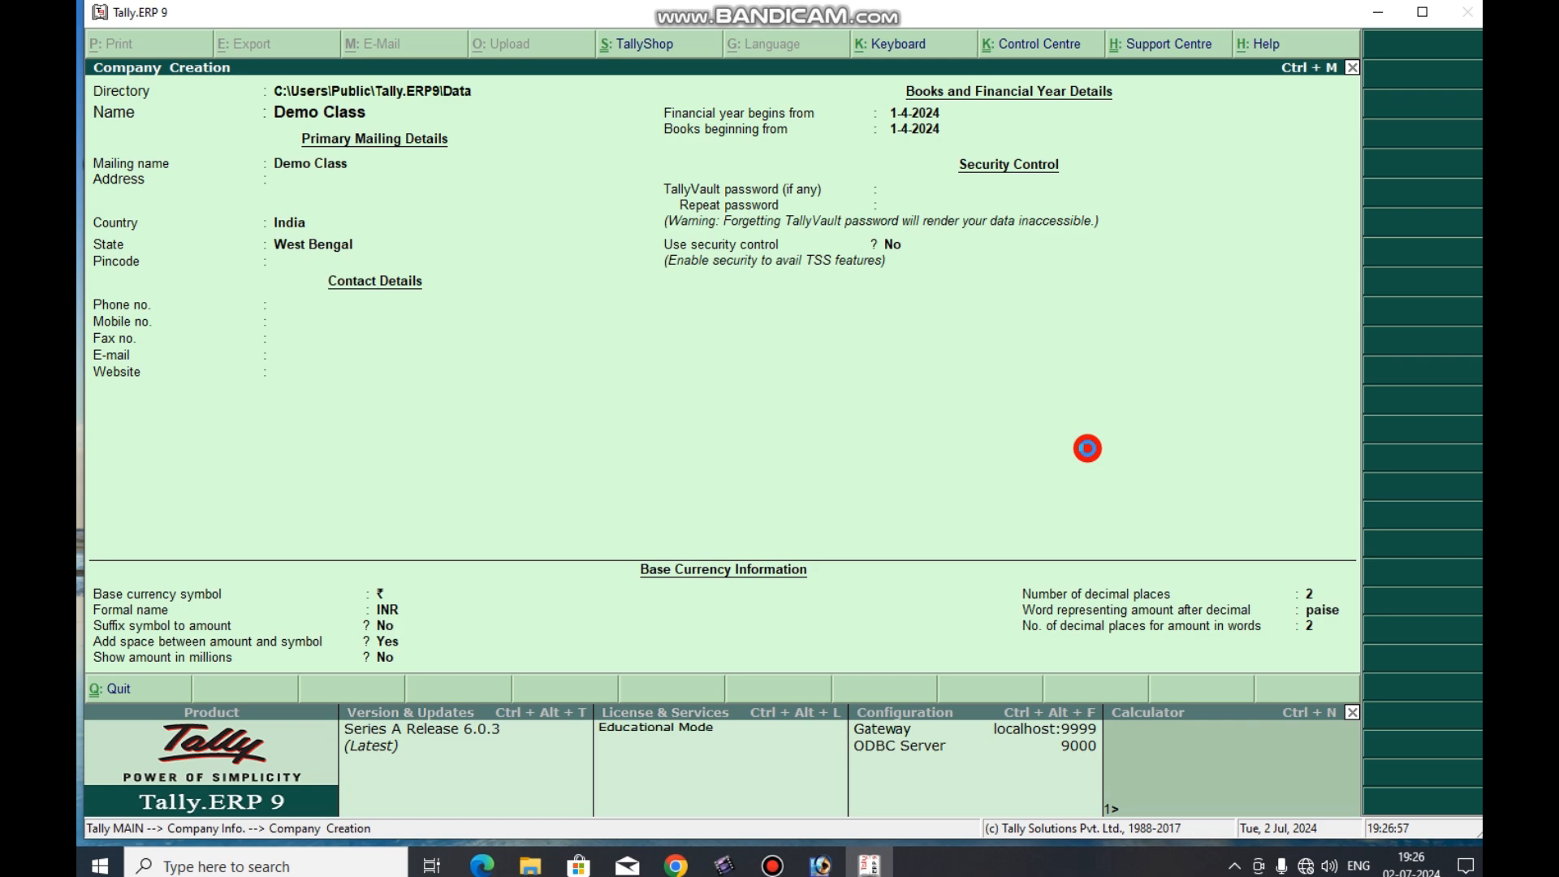
key("Return")
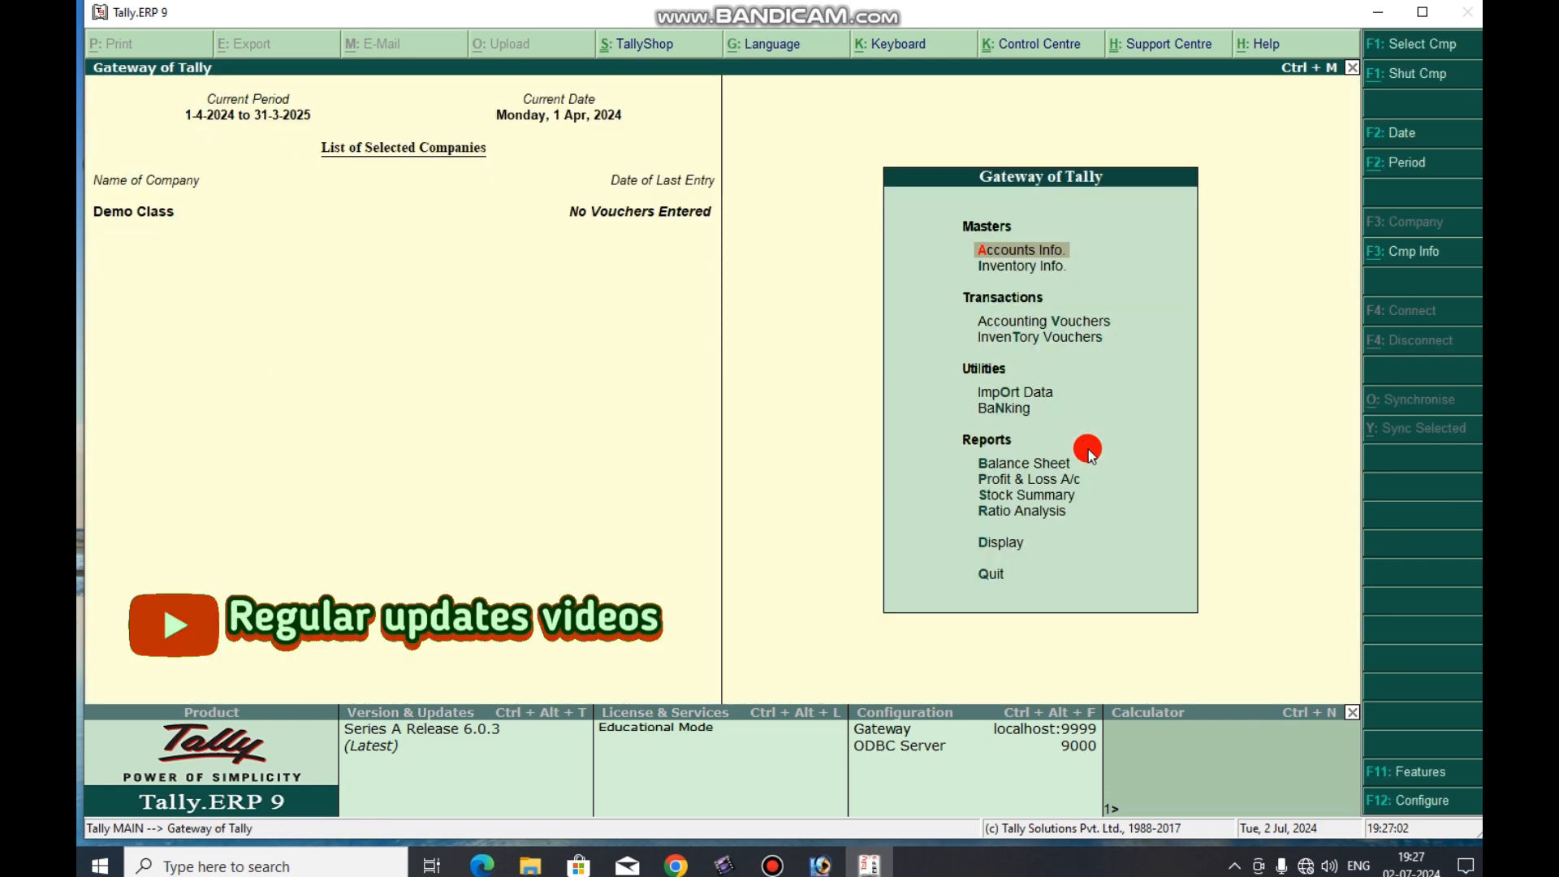
Step: Start a new single ledger in the accounts masters and enter the customer's name as its name
key("Return")
key("Down")
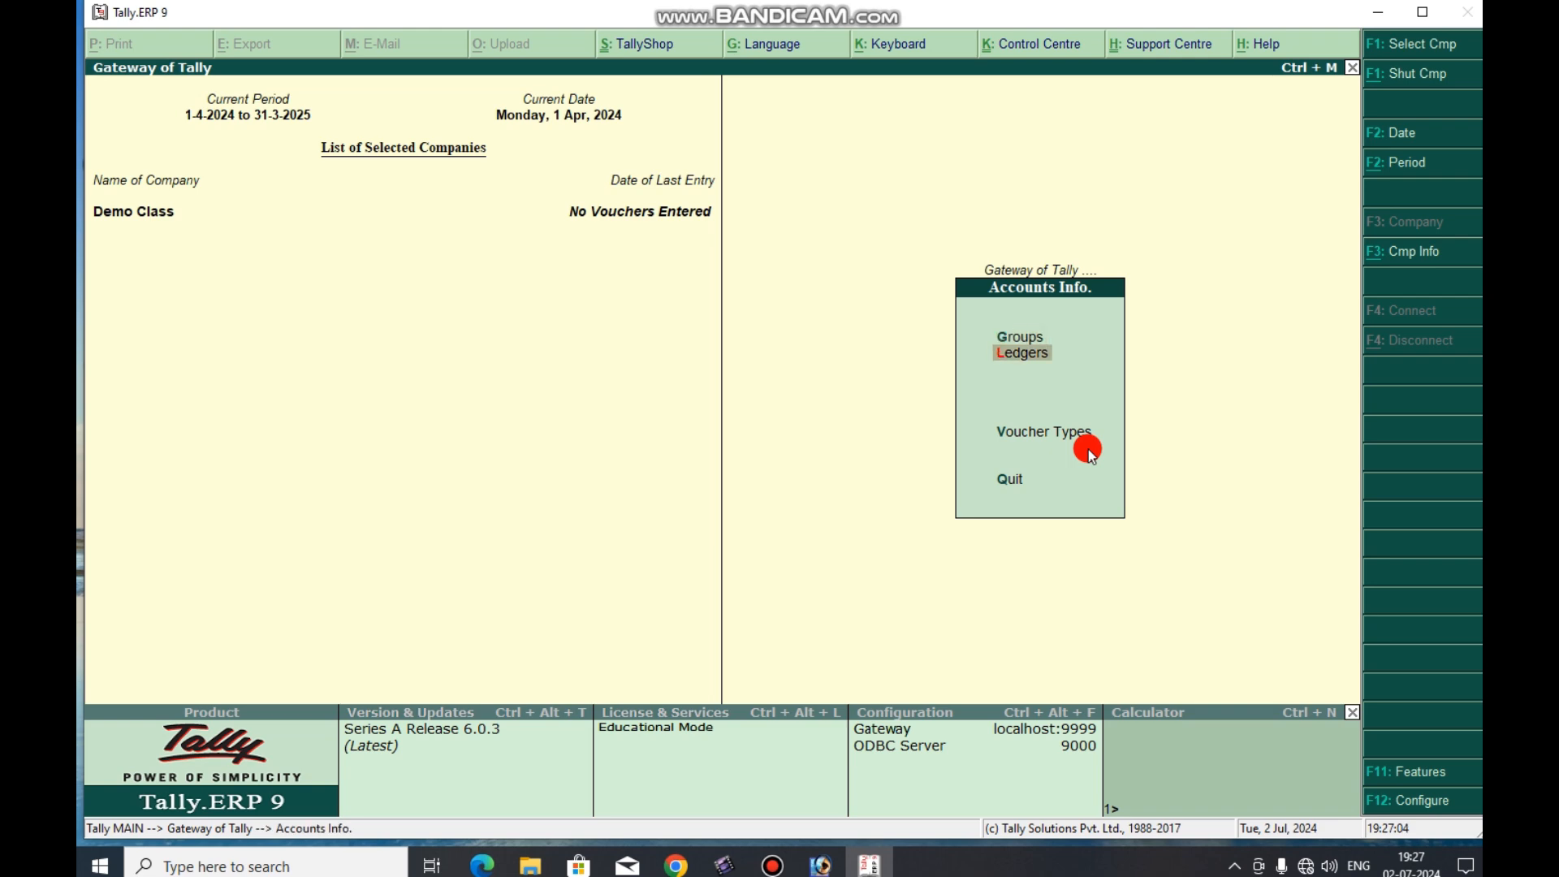
key("Return")
key("Return")
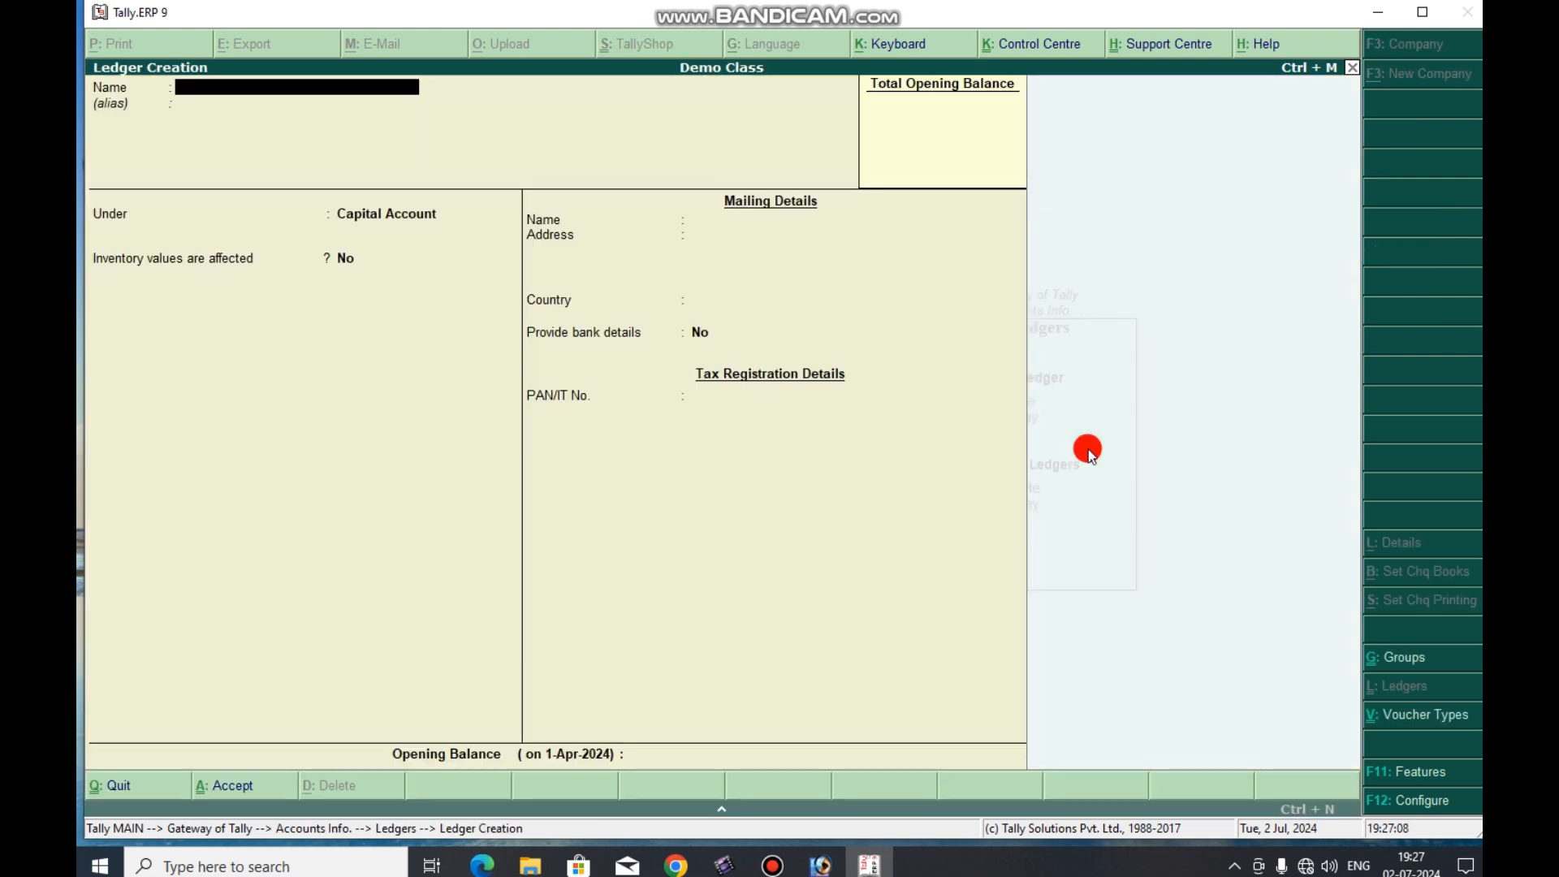
type("Mr. Amit")
key("Return")
key("Return")
Step: Place the customer's ledger under Sundry Debtors with bill-by-bill balances and save it with the other defaults
type("S")
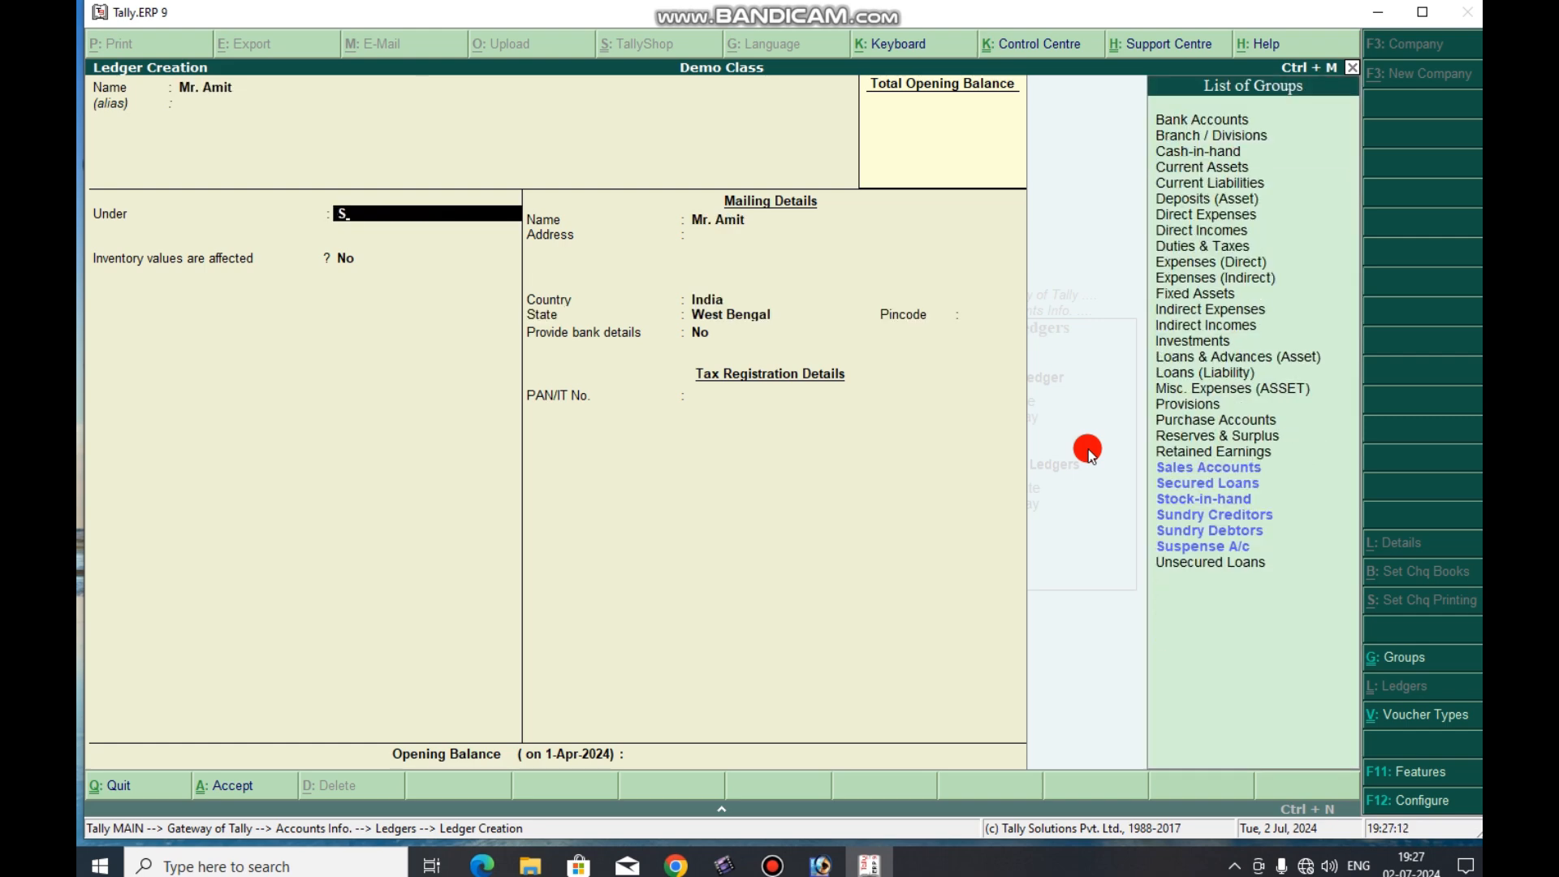
key("Down")
key("Down")
key("Down")
key("Down")
key("Return")
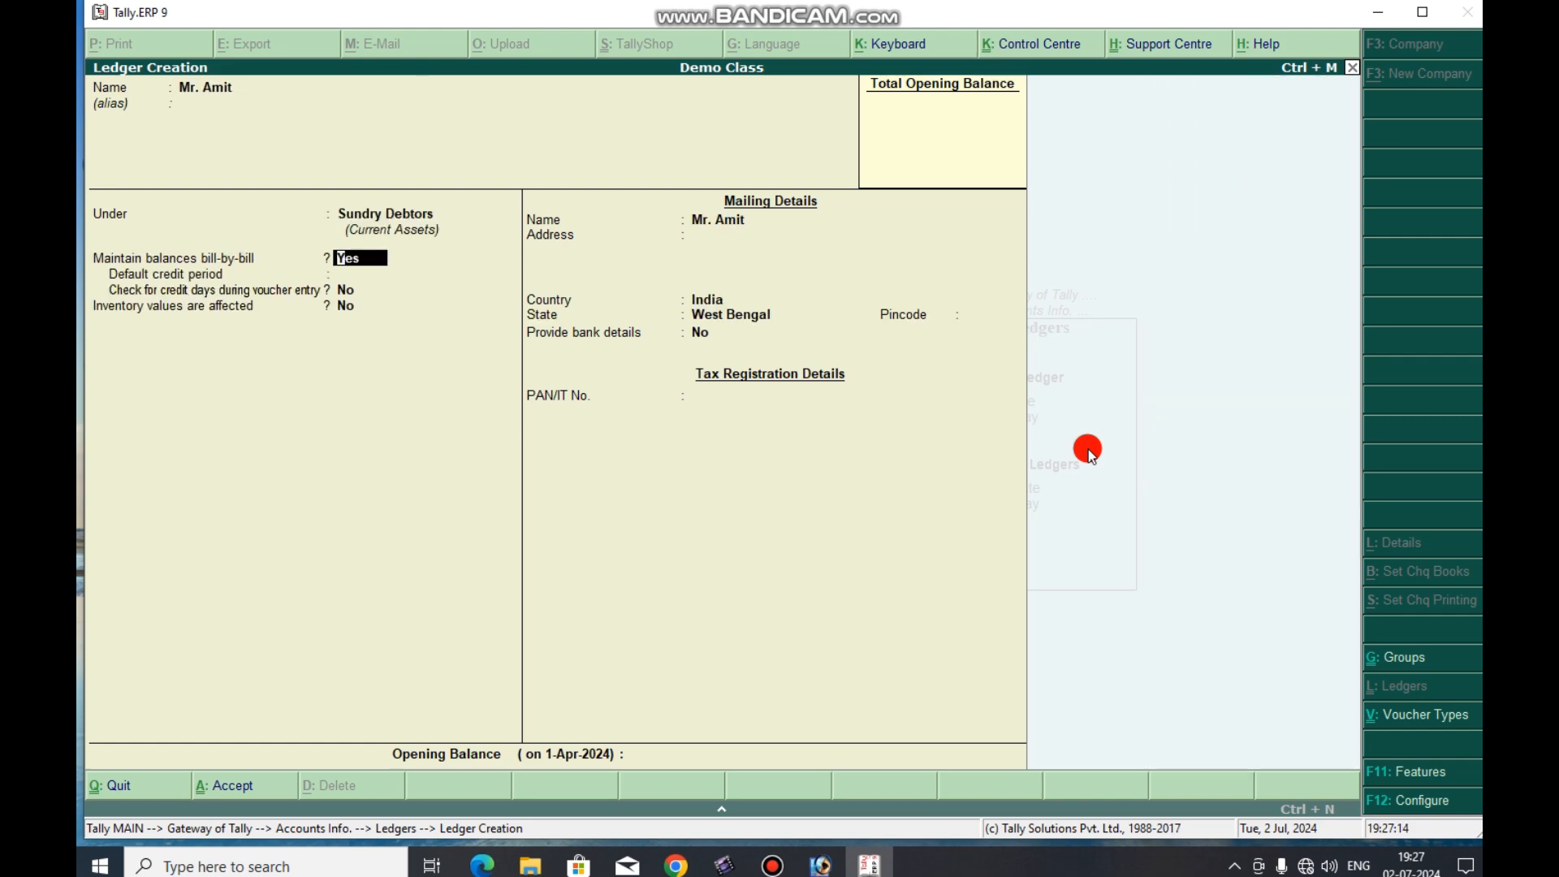
key("Return")
key("Return")
key("Return")
key("Return")
key("Return")
key("Return")
key("Return")
key("Return")
key("Return")
key("Return")
Step: Create a ledger named Sales A/c under Sales Accounts with inventory values affected, and save it
type("Sales A/c")
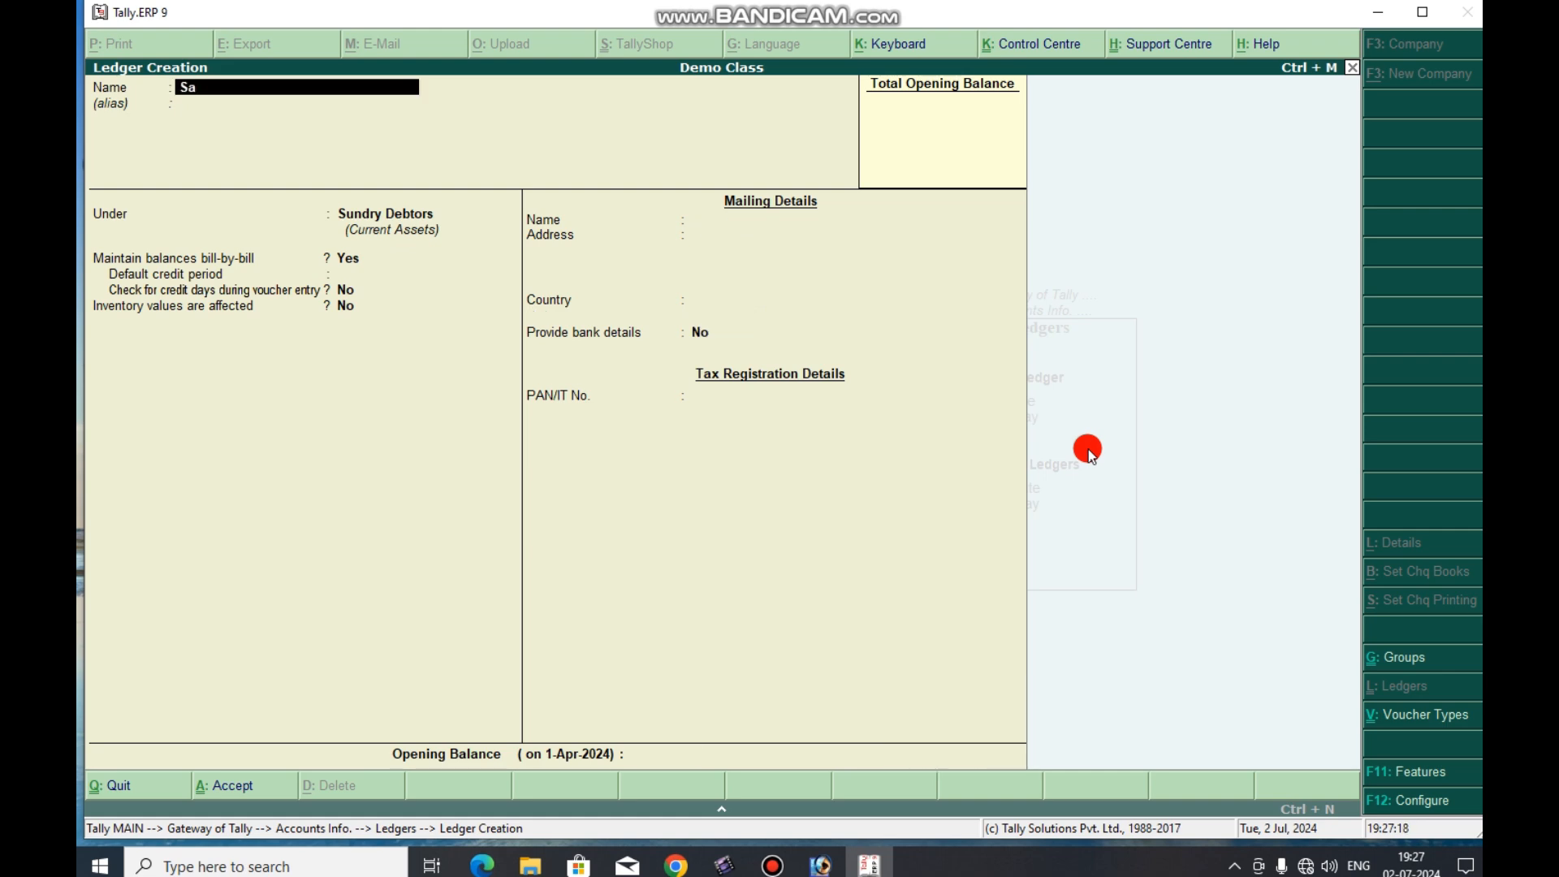
key("Return")
key("Return")
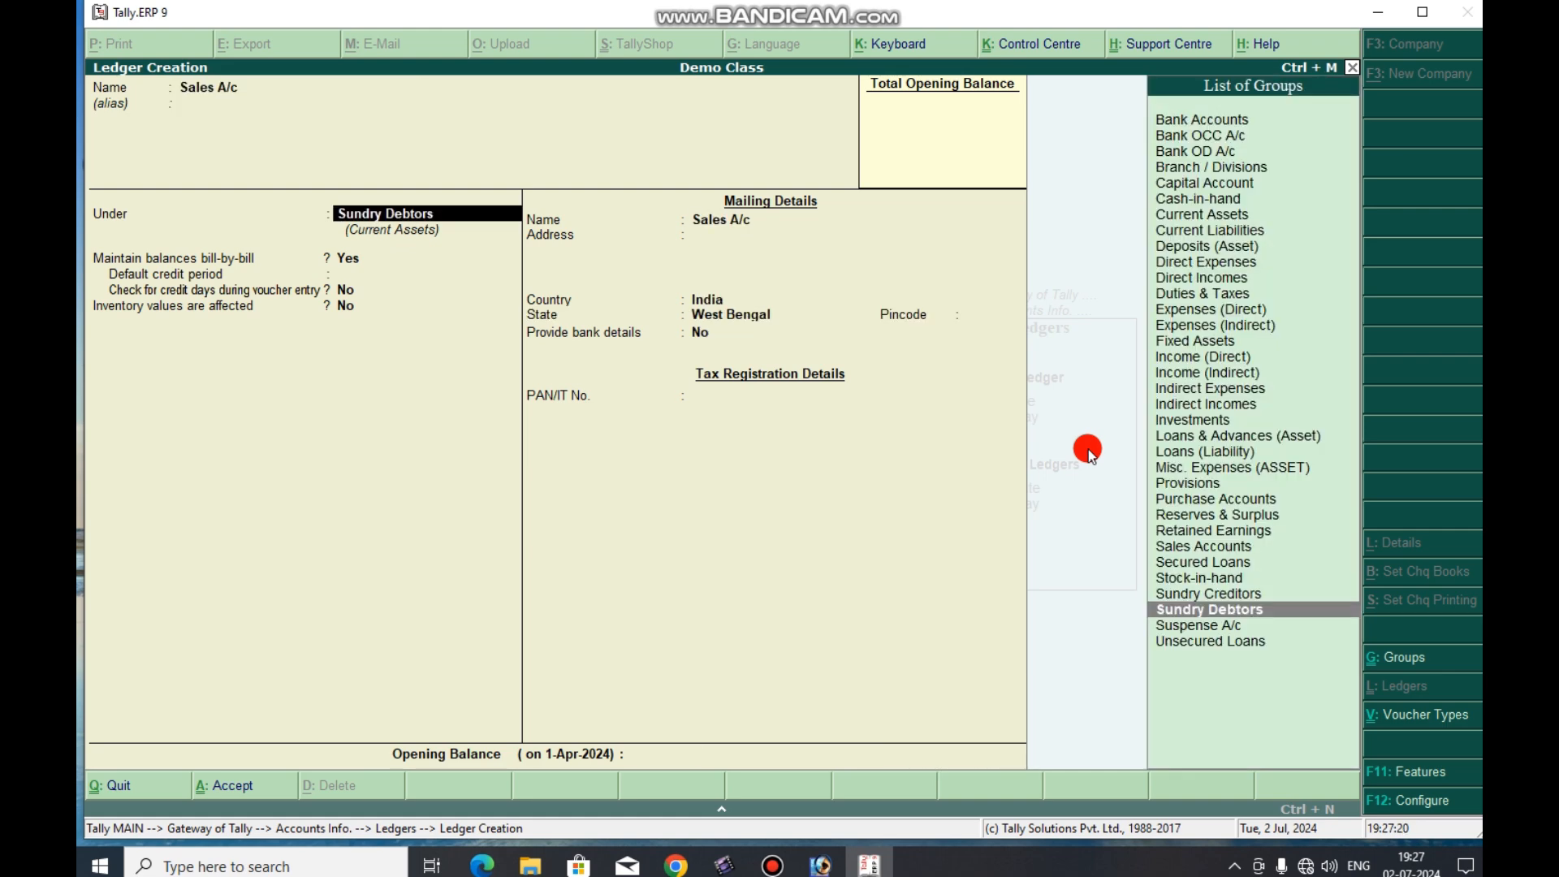
type("S")
key("Down")
key("Return")
key("Return")
key("Return")
key("Return")
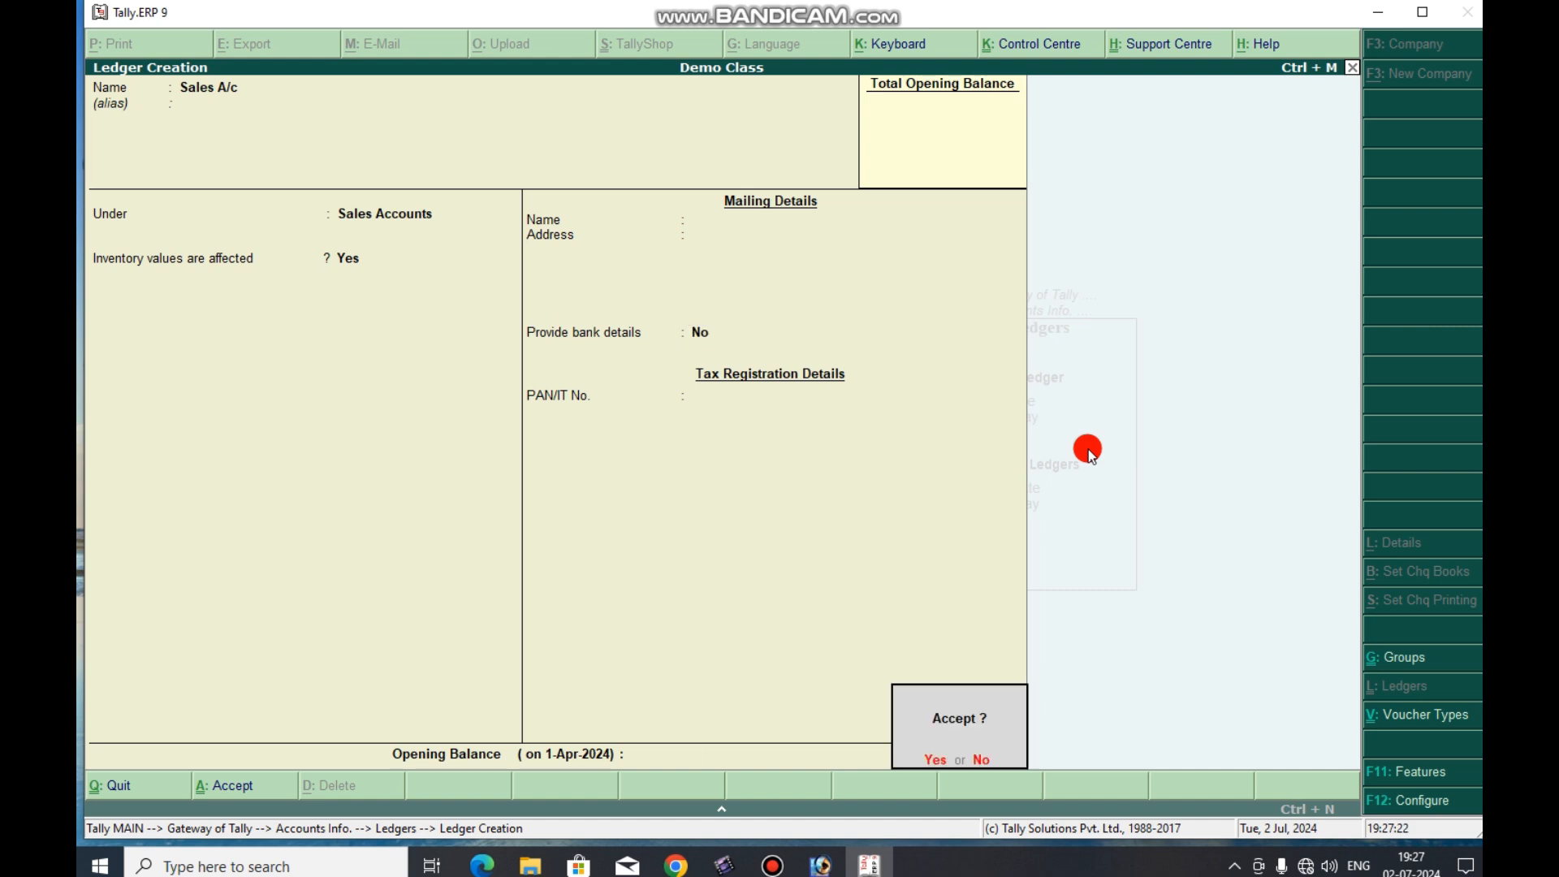
key("Return")
Step: Name the next ledger M/s Maya Ent. and leave its alias empty
type("Mr")
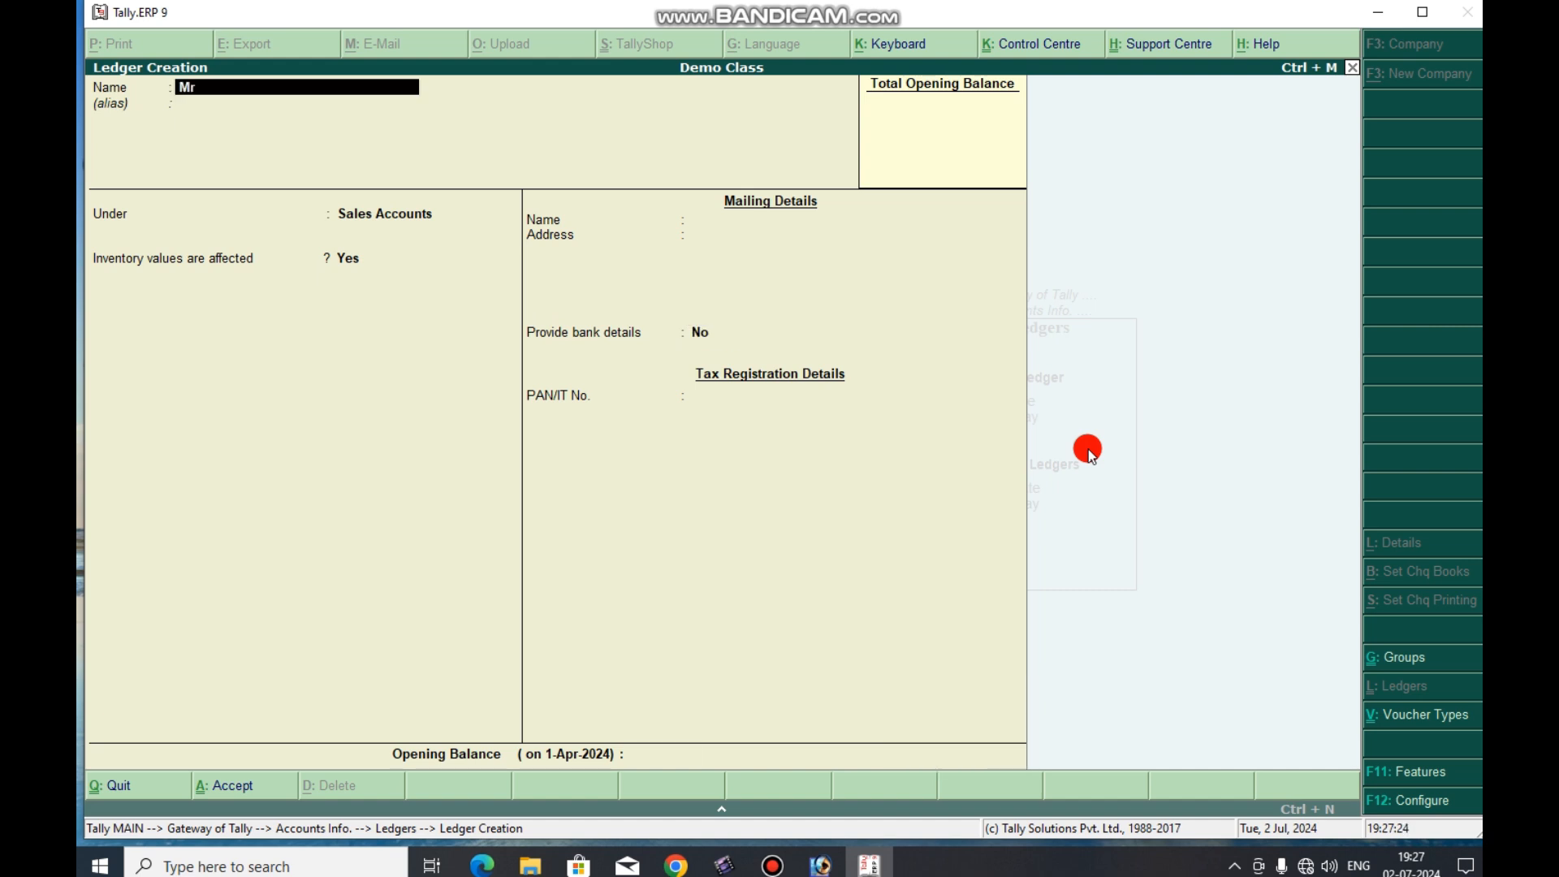
key("BackSpace")
key("BackSpace")
type("M/s Maya En")
key("Return")
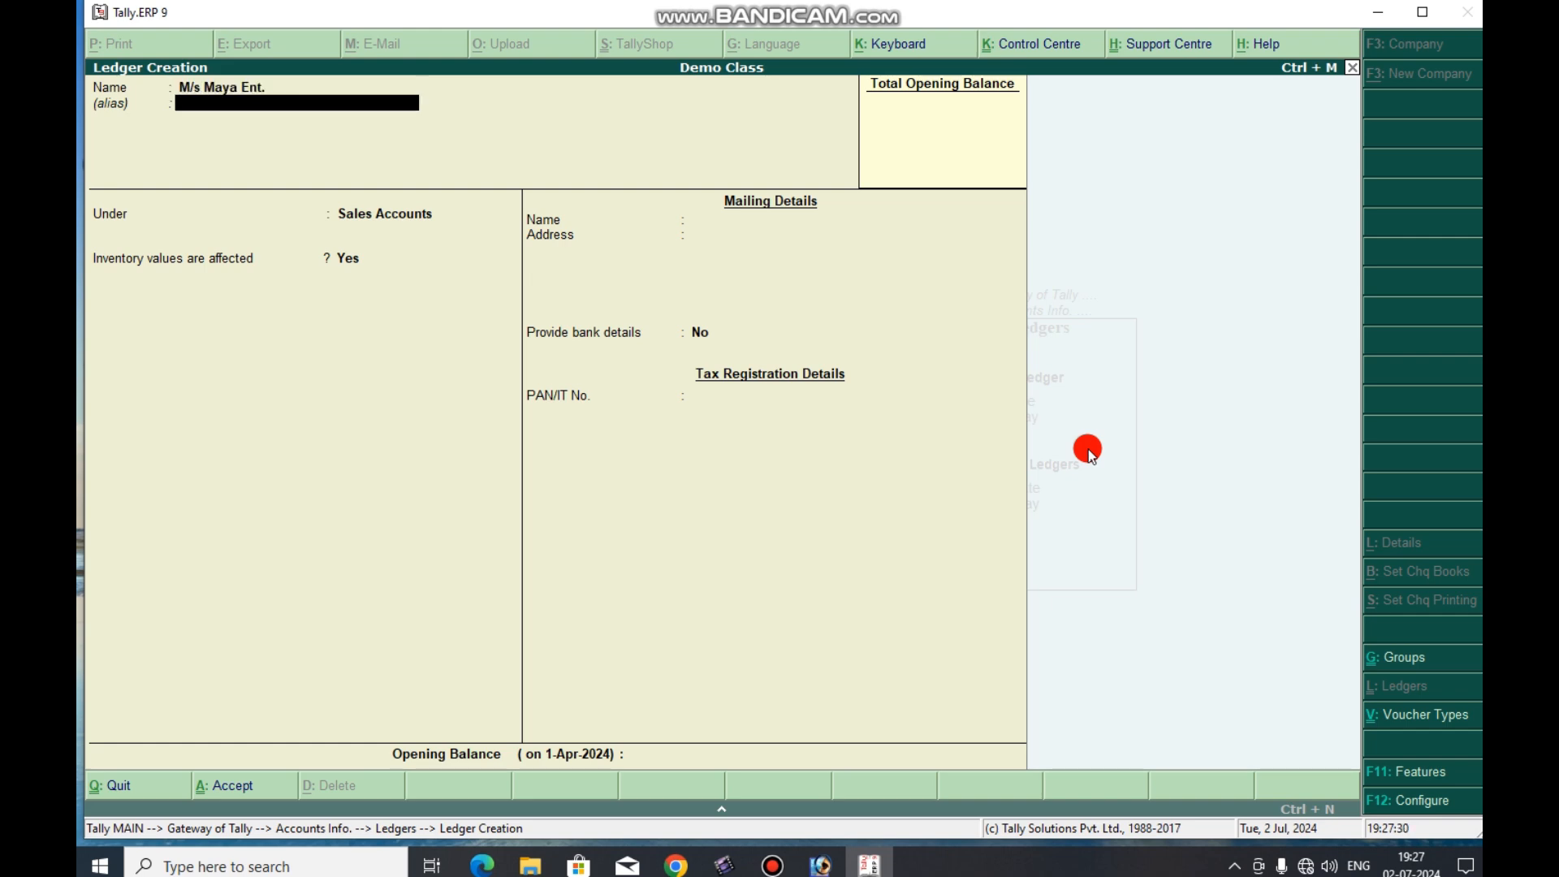
key("Return")
Step: Place the M/s Maya Ent. ledger under Sundry Creditors and set bill-by-bill balances to Yes
type("S")
key("Down")
key("Down")
key("Down")
key("Down")
key("Return")
key("Return")
key("Return")
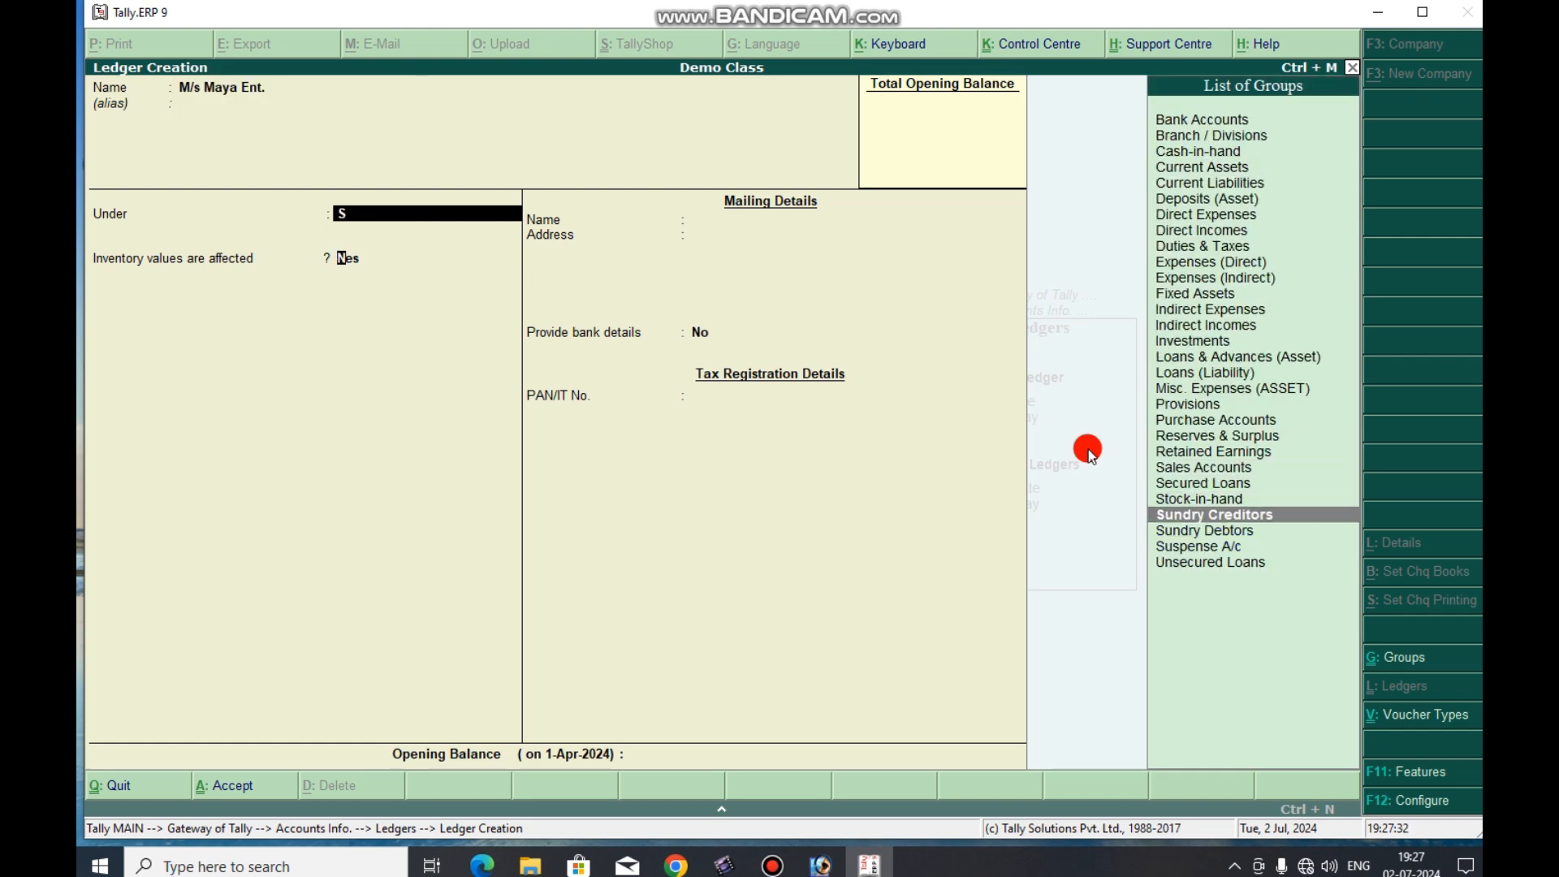
key("BackSpace")
key("BackSpace")
key("y")
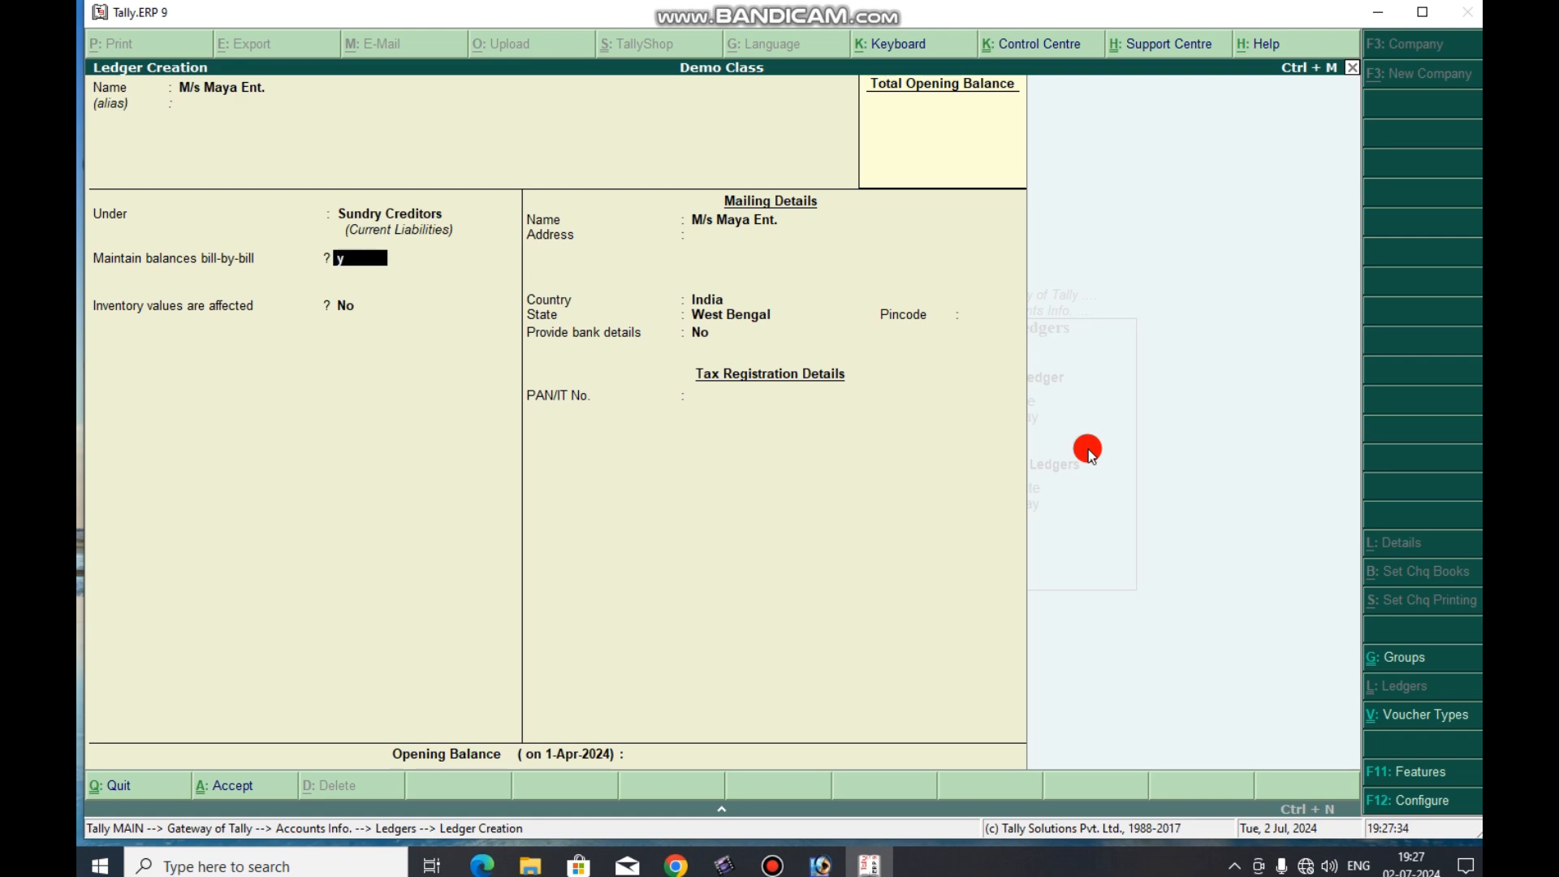
Step: Accept the remaining default details of the M/s Maya Ent. ledger and save it
key("Return")
key("Return")
key("Return")
key("Return")
key("Return")
key("Return")
key("Return")
key("Return")
key("Return")
key("Return")
key("Return")
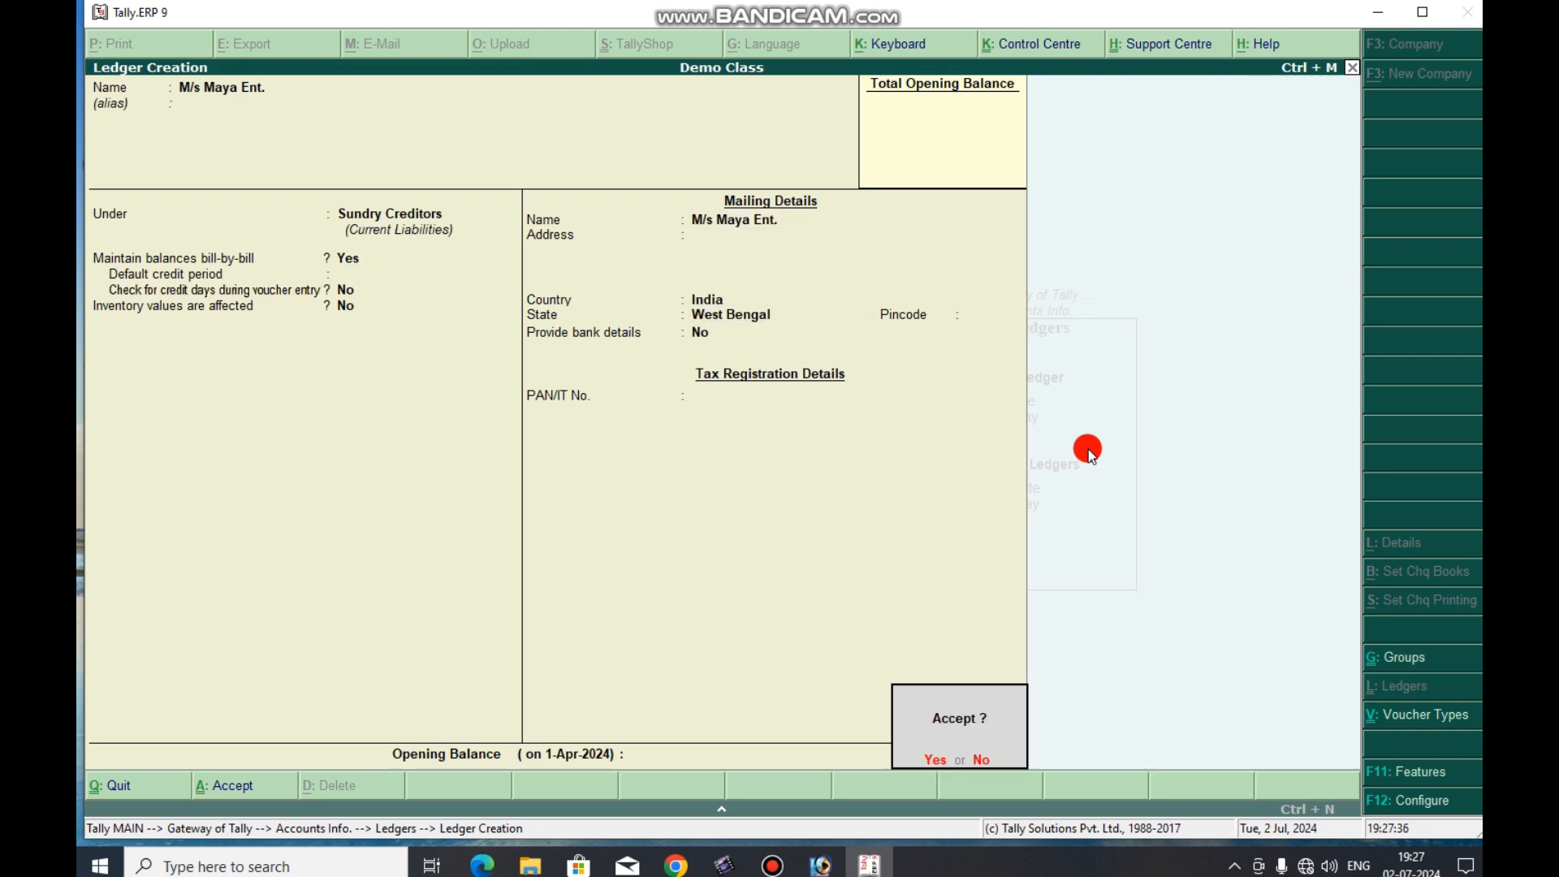
key("Return")
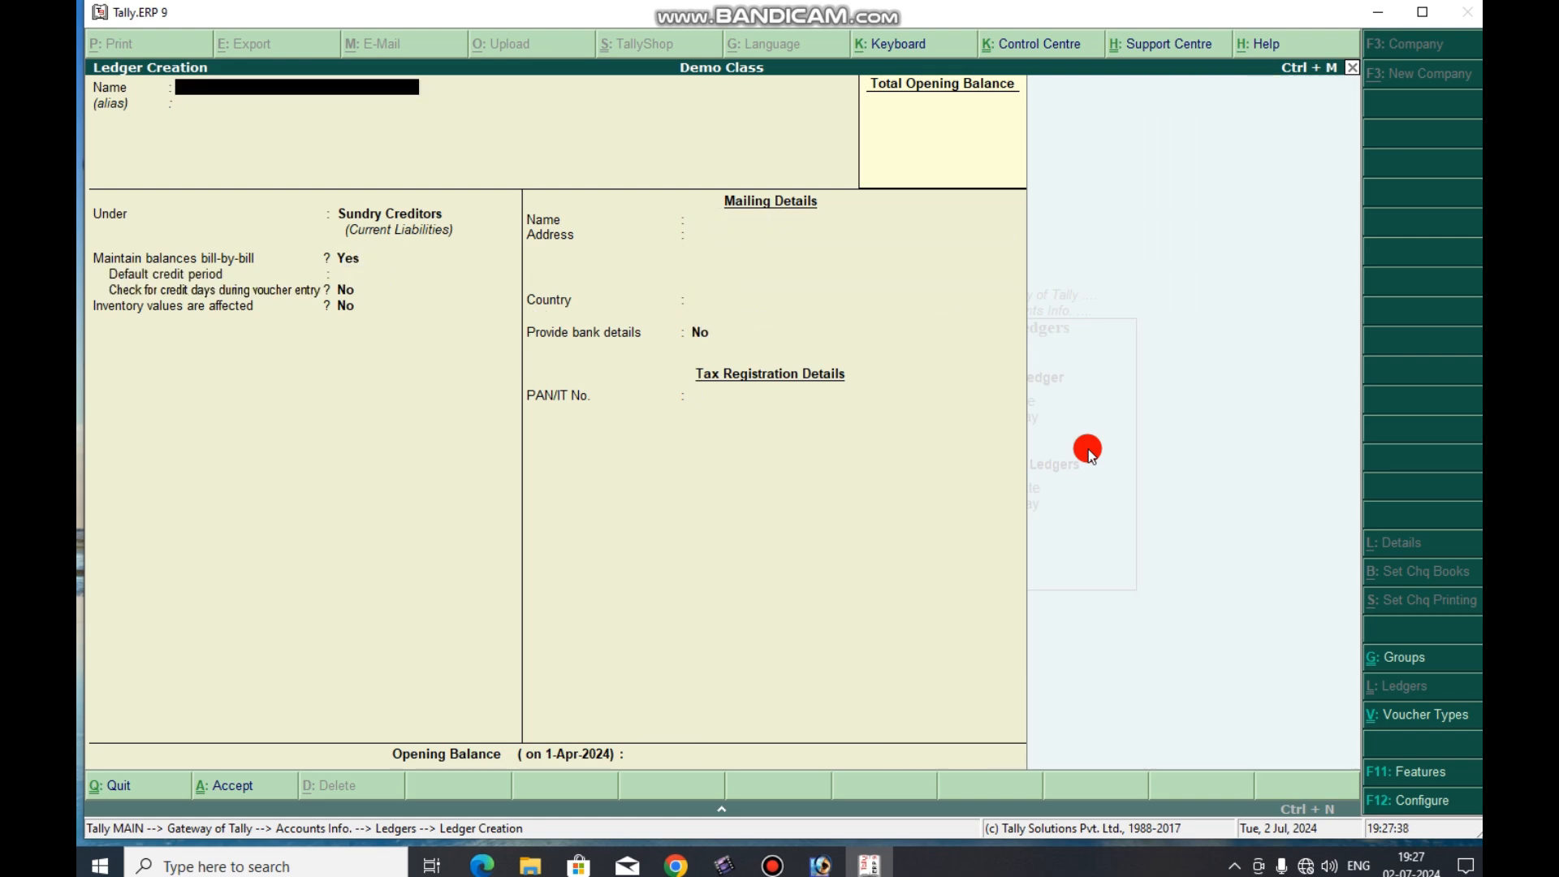
Step: Create a ledger named Purchase A/c under Purchase Accounts with inventory values affected, and save it
type("Purchase A/c")
key("Return")
key("Return")
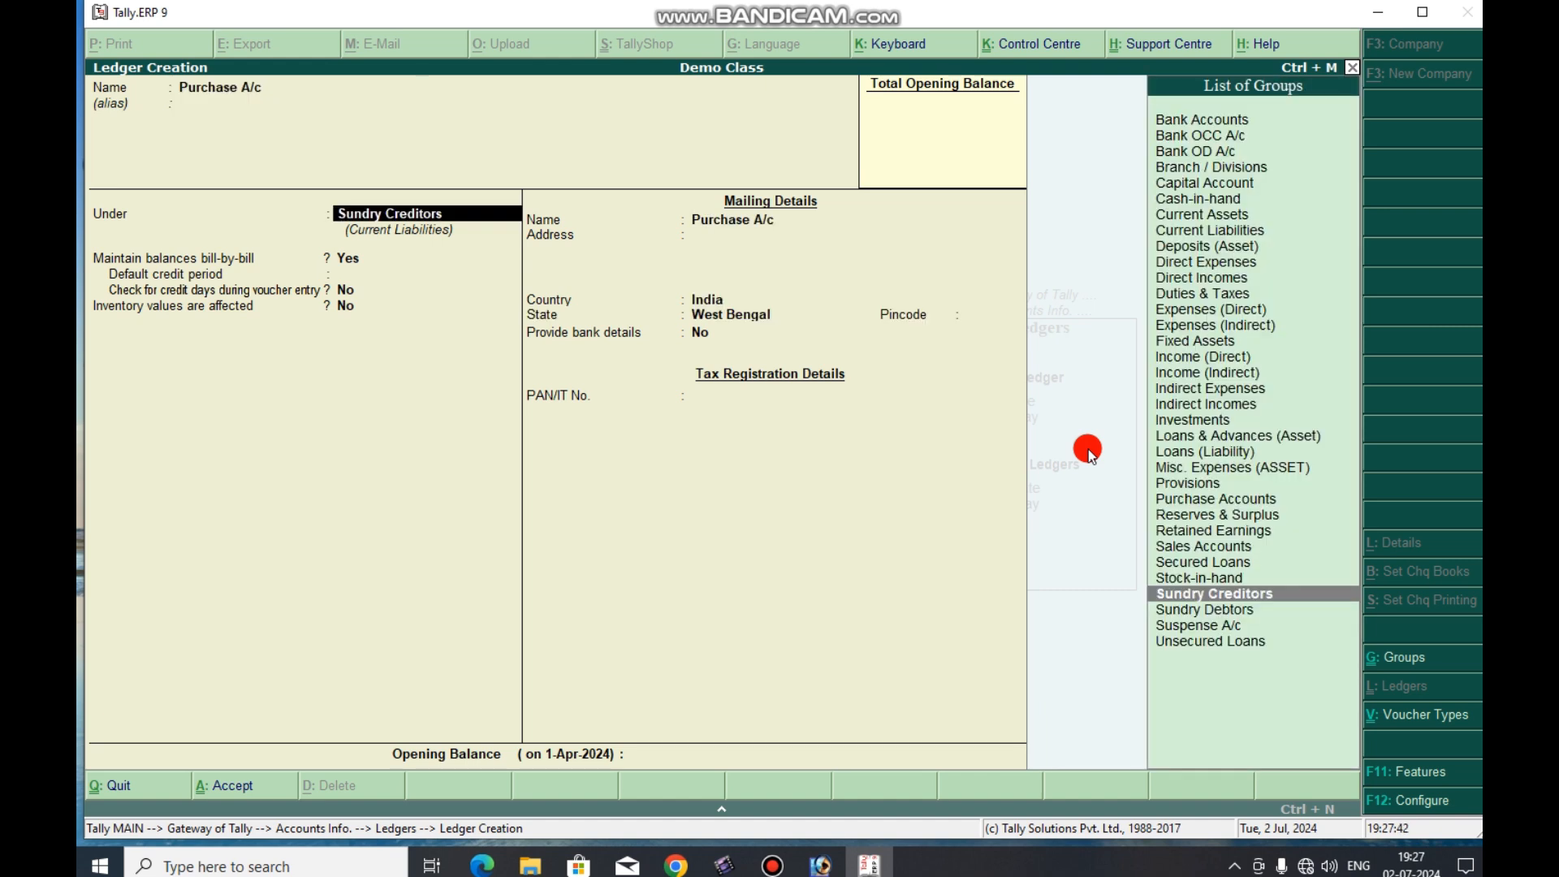
type("P")
key("Down")
key("Return")
key("Return")
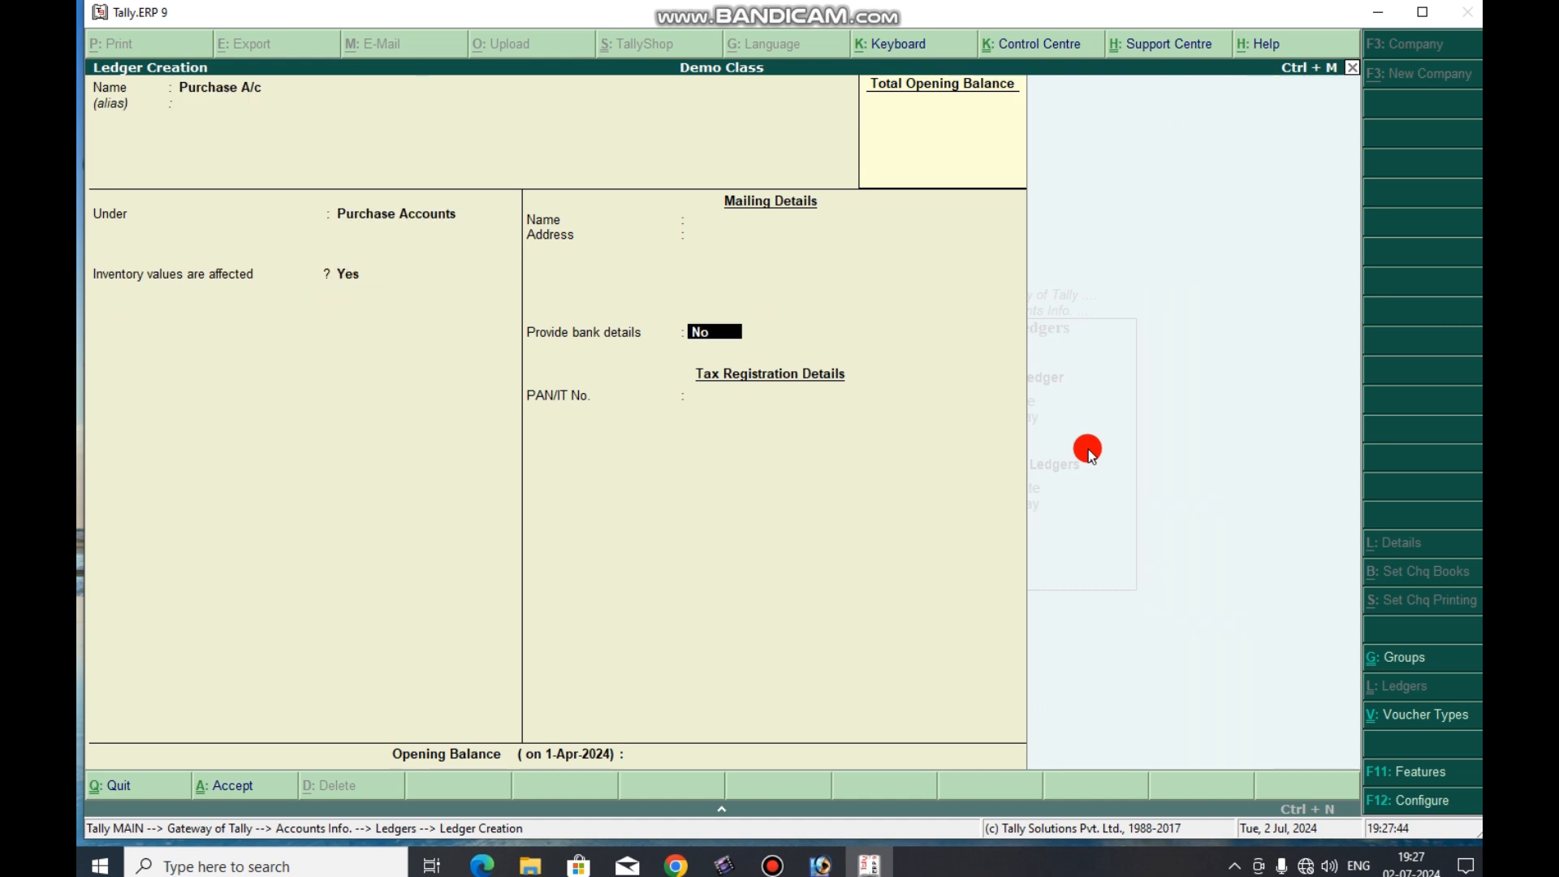
key("Return")
key("Return")
key("Return")
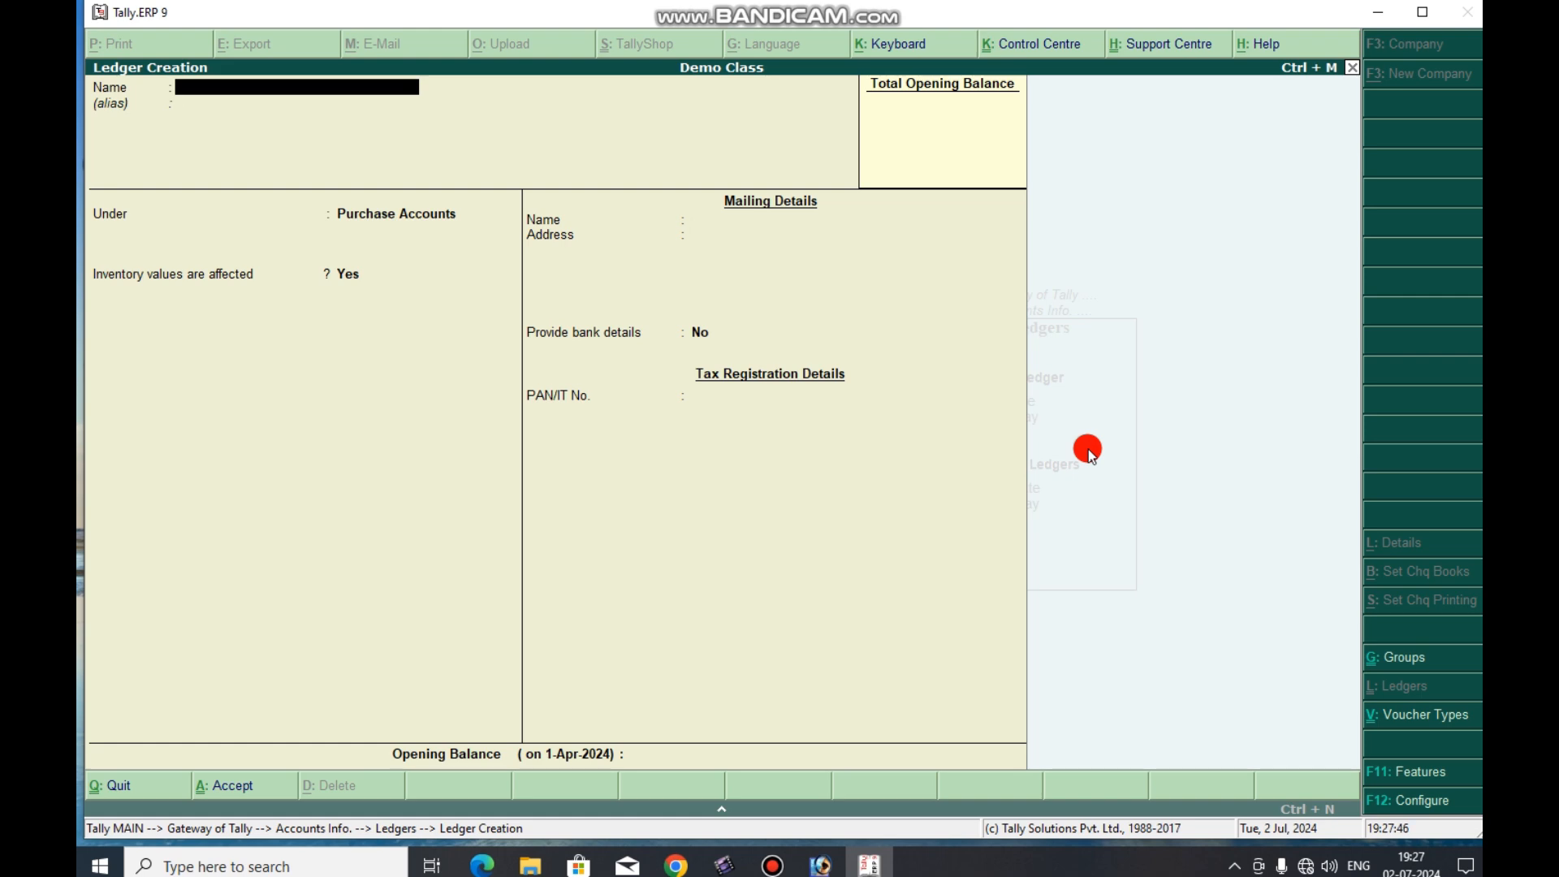
Step: Create a ledger named Sbi Bank A/c under Bank Accounts with default bank details, save it and leave ledger creation
type("Sbi Bank A/c")
key("Return")
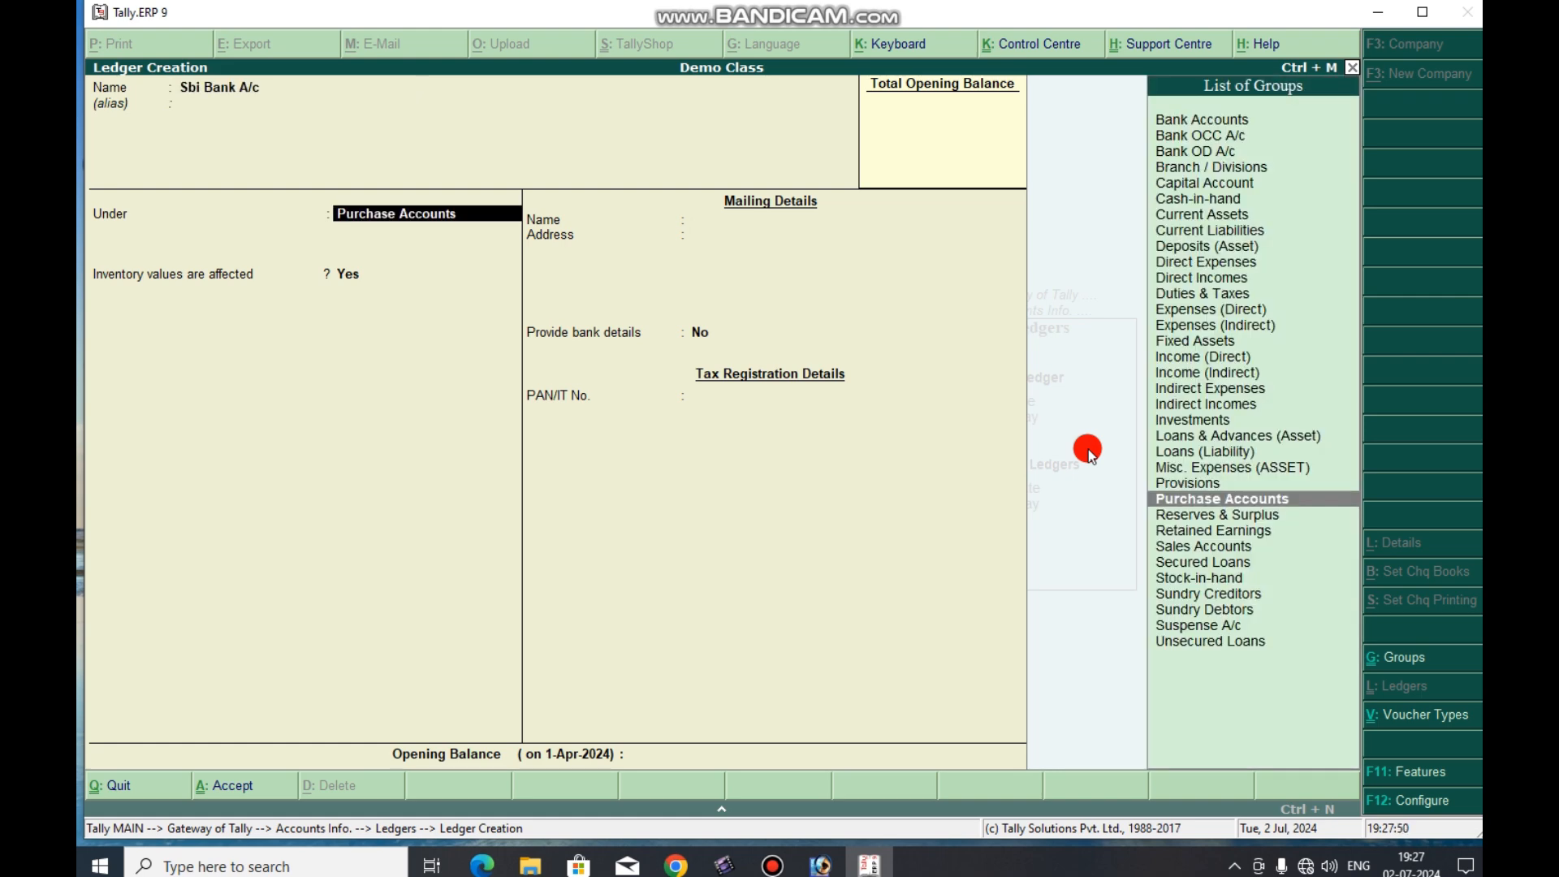
type("b")
key("Return")
key("Return")
key("Return")
key("Return")
key("Return")
key("Return")
key("Return")
key("Return")
key("Return")
key("Return")
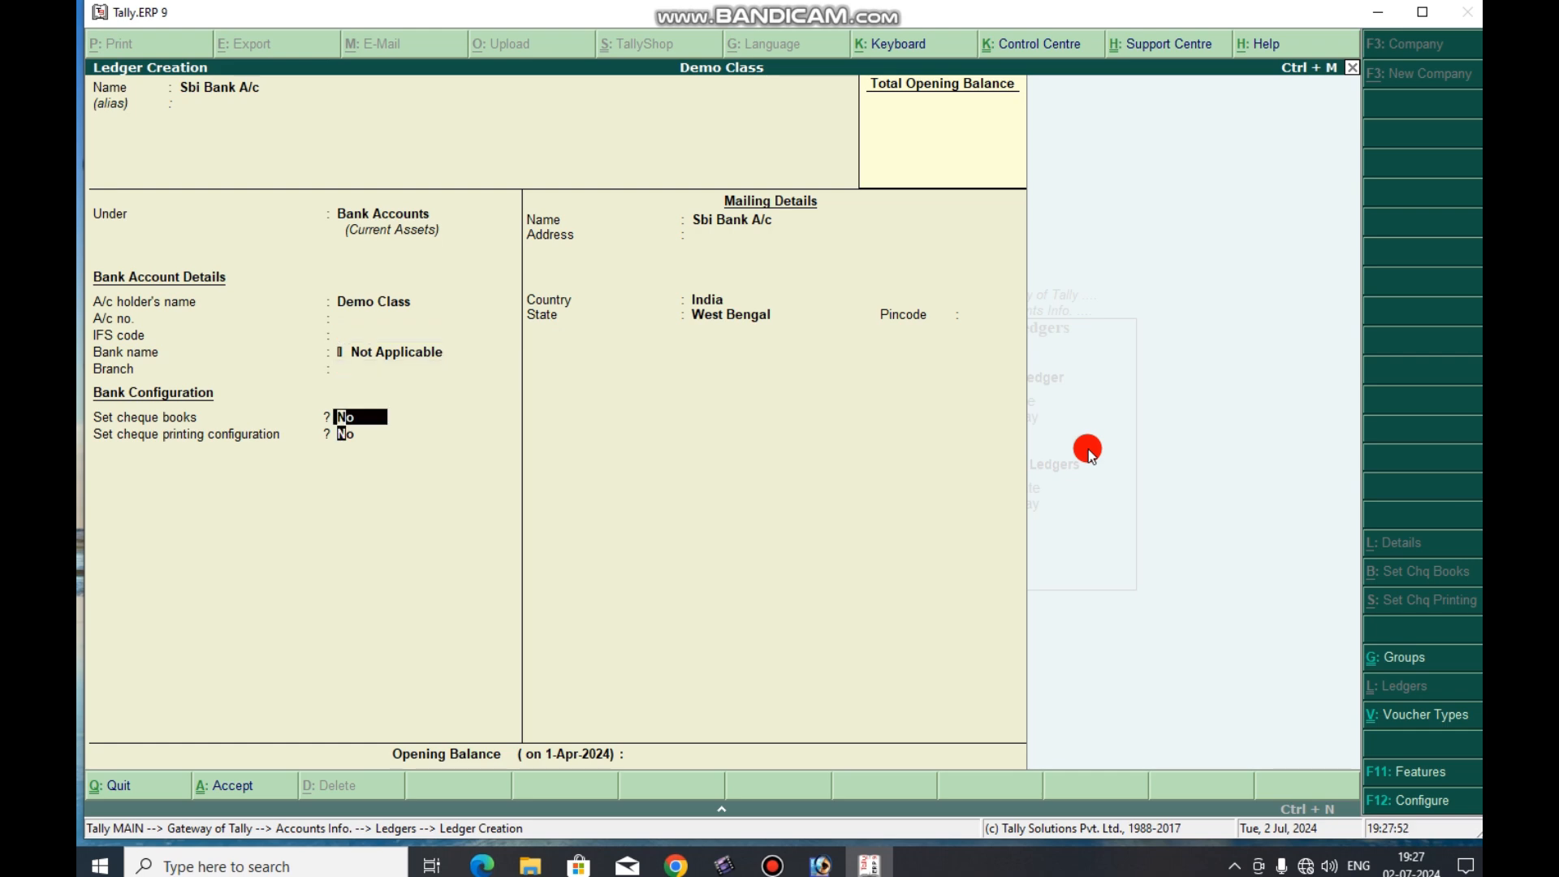
key("Return")
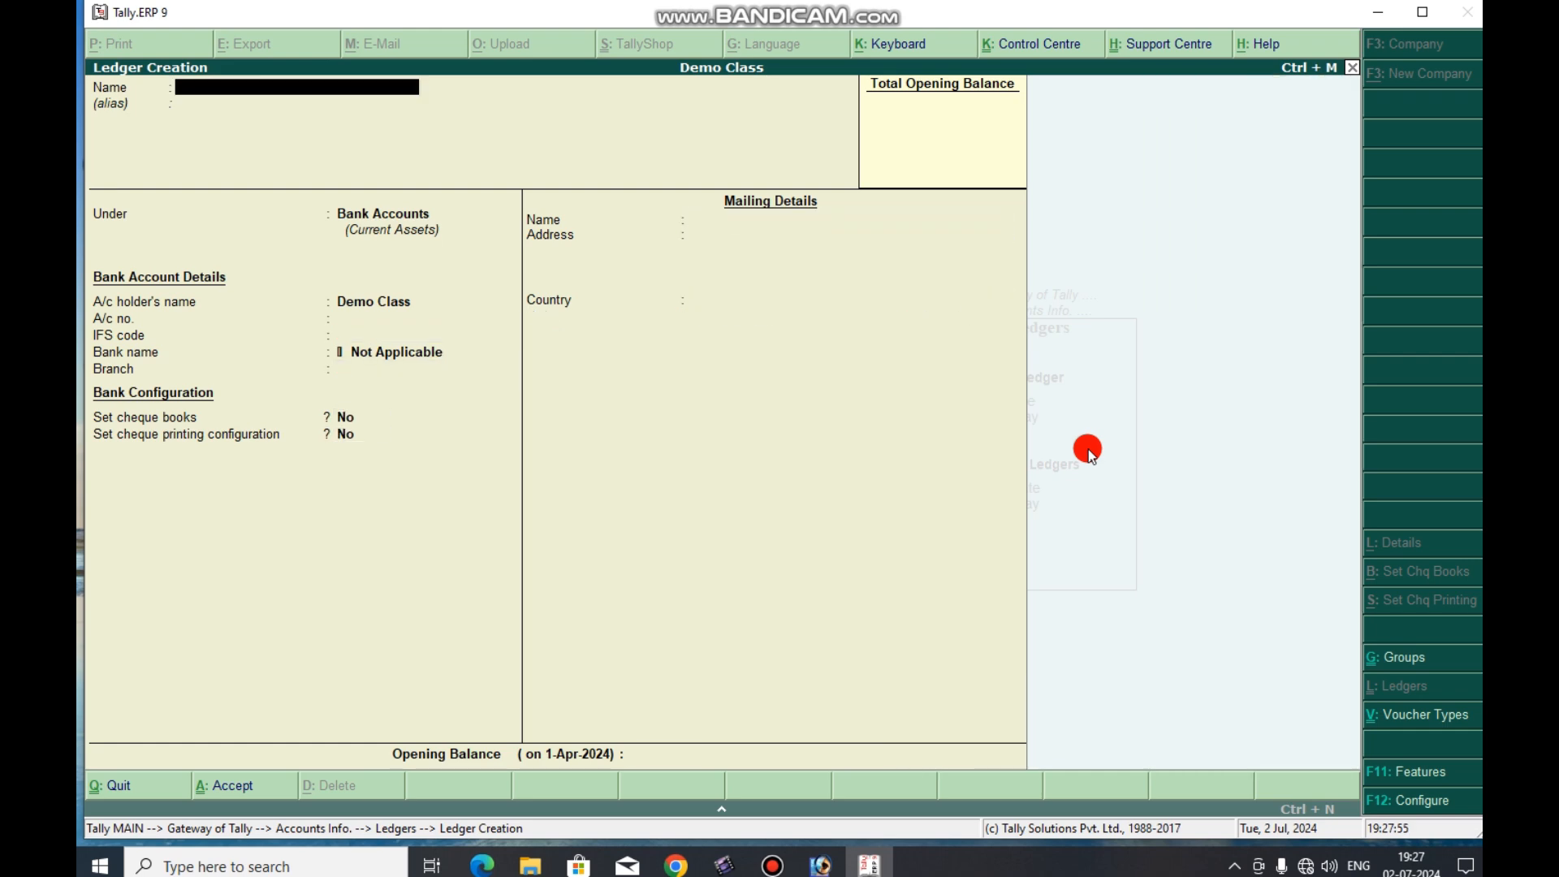
key("Escape")
key("Return")
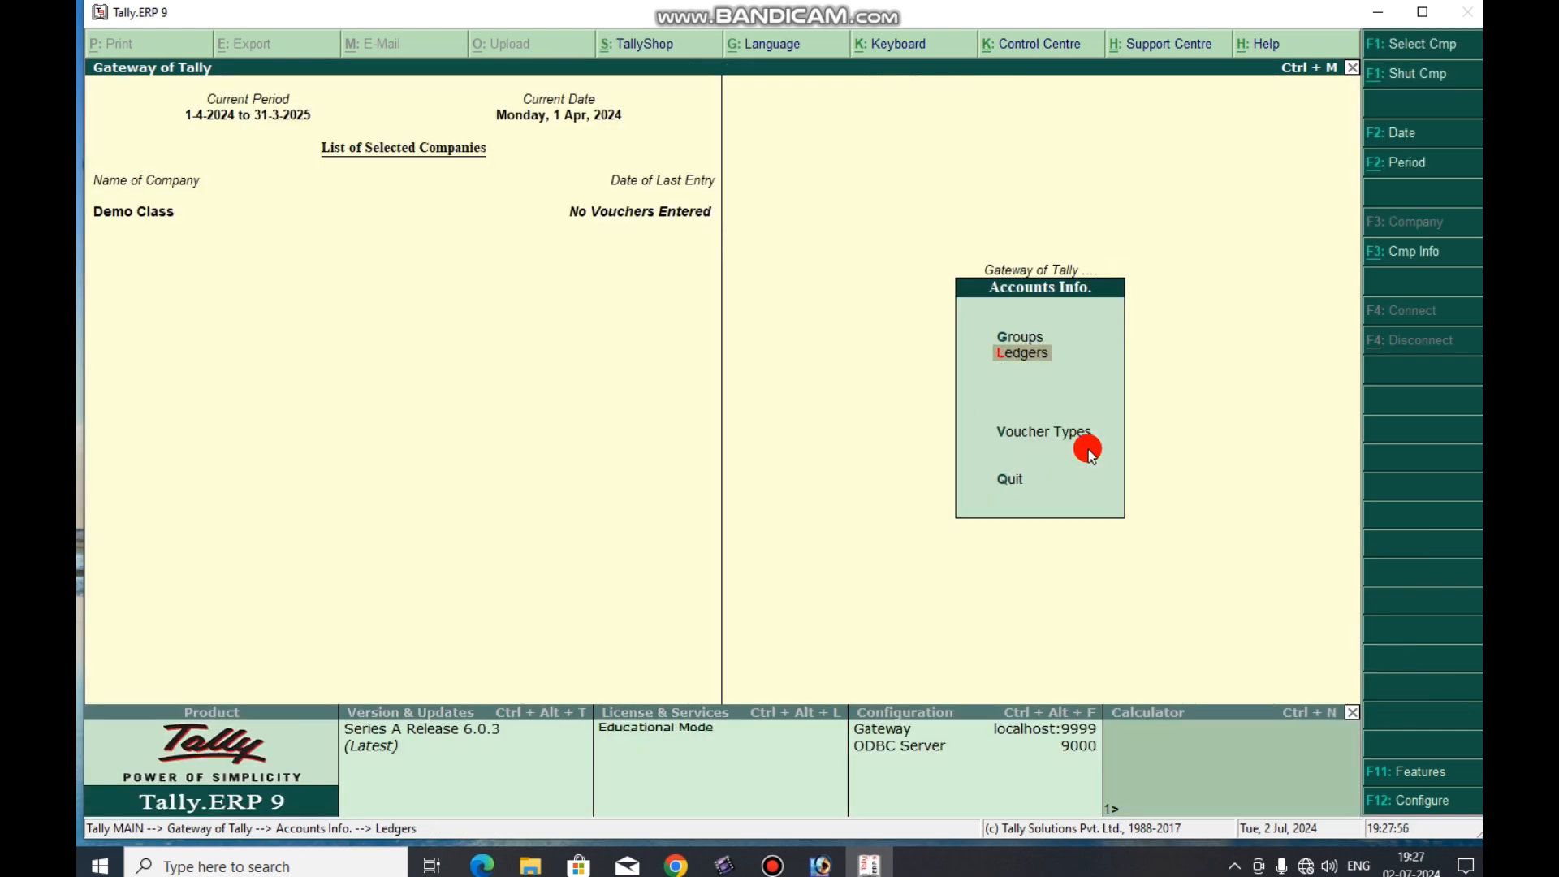
key("Escape")
Step: Create a simple unit of measure with the symbol pcs and 0 decimal places in the inventory masters
key("Down")
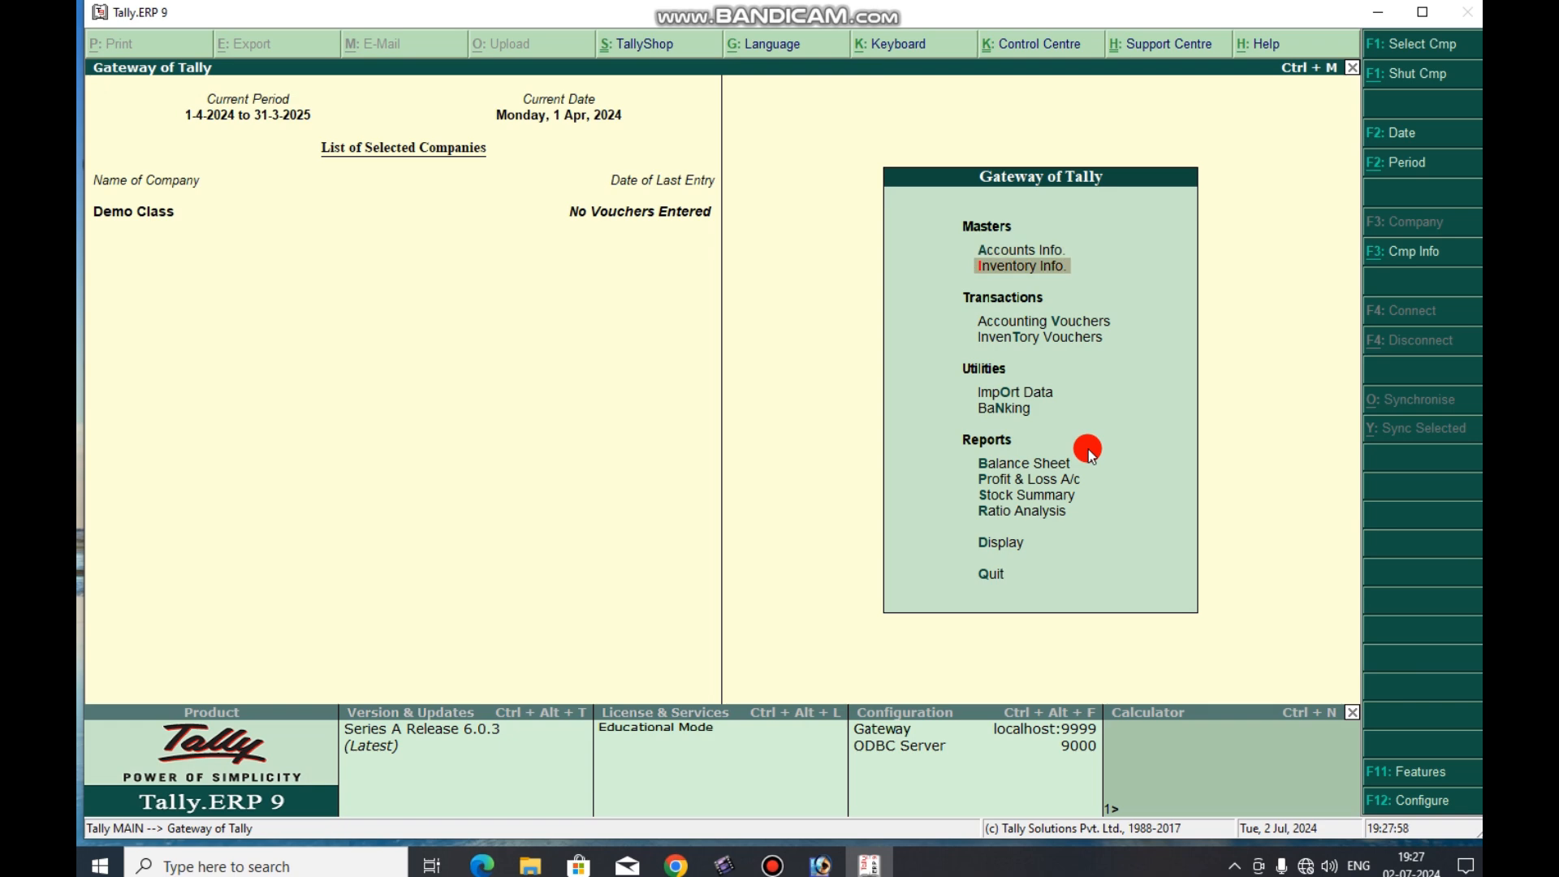
key("Return")
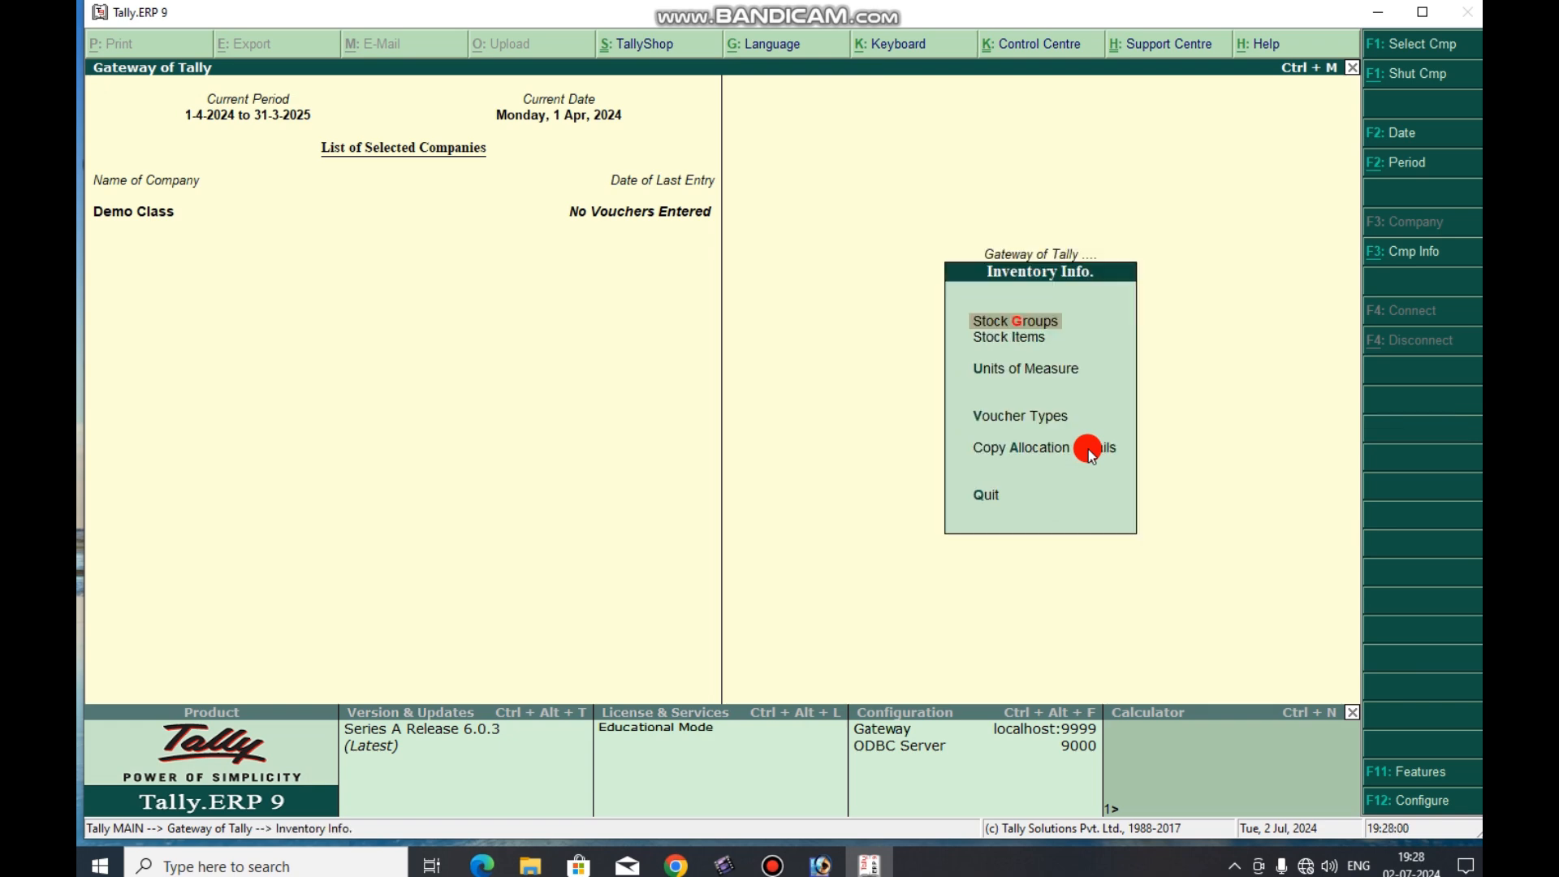
key("Down")
key("Down")
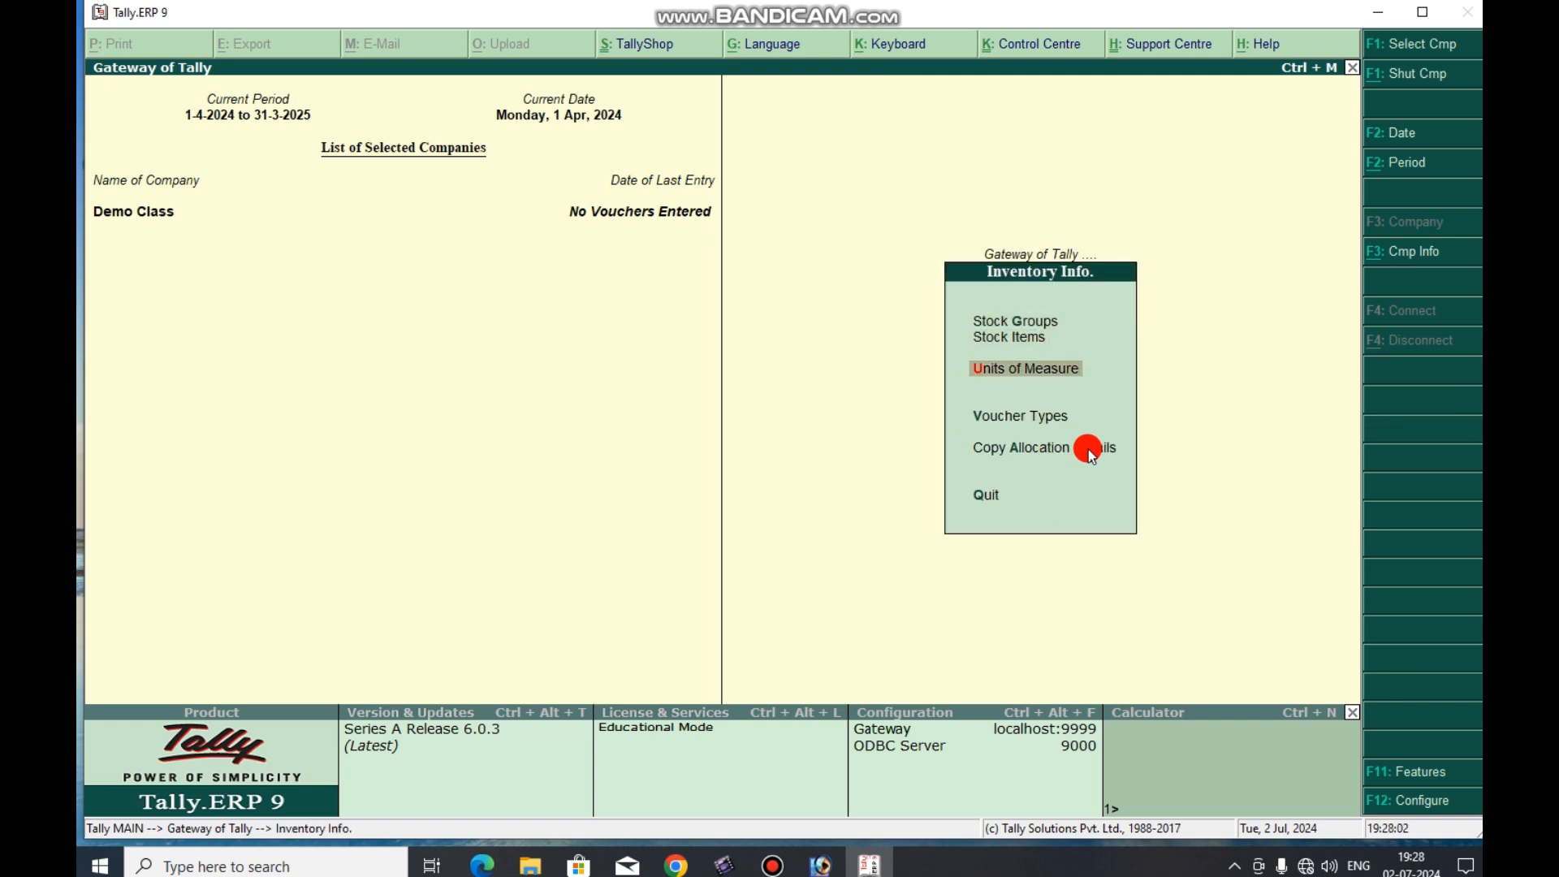
key("Return")
key("Return")
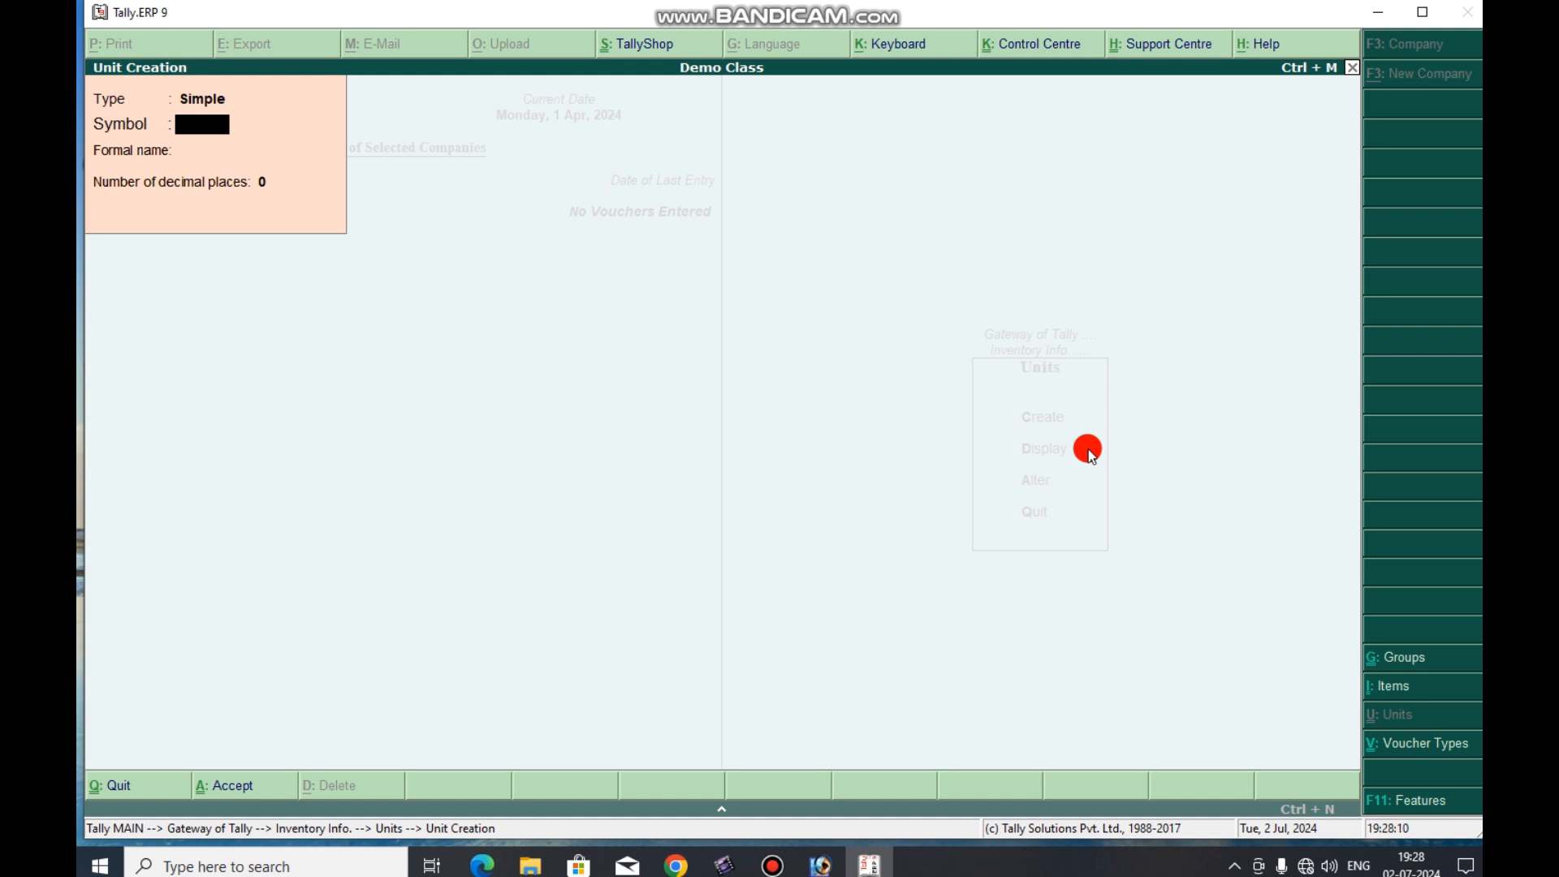
type("pcs")
key("Return")
key("Return")
key("Return")
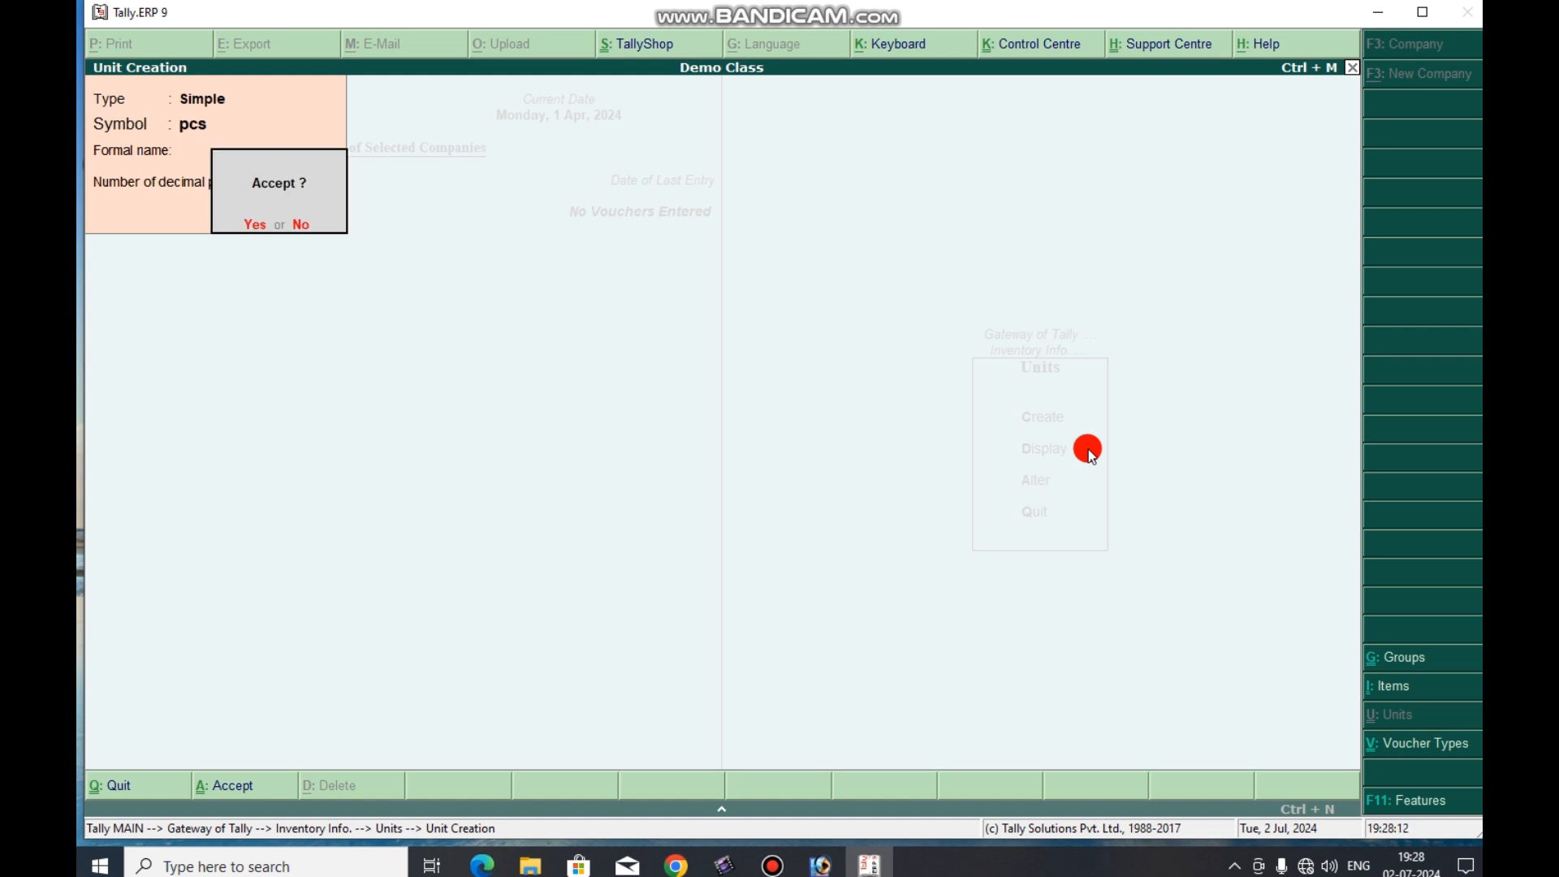
key("Escape")
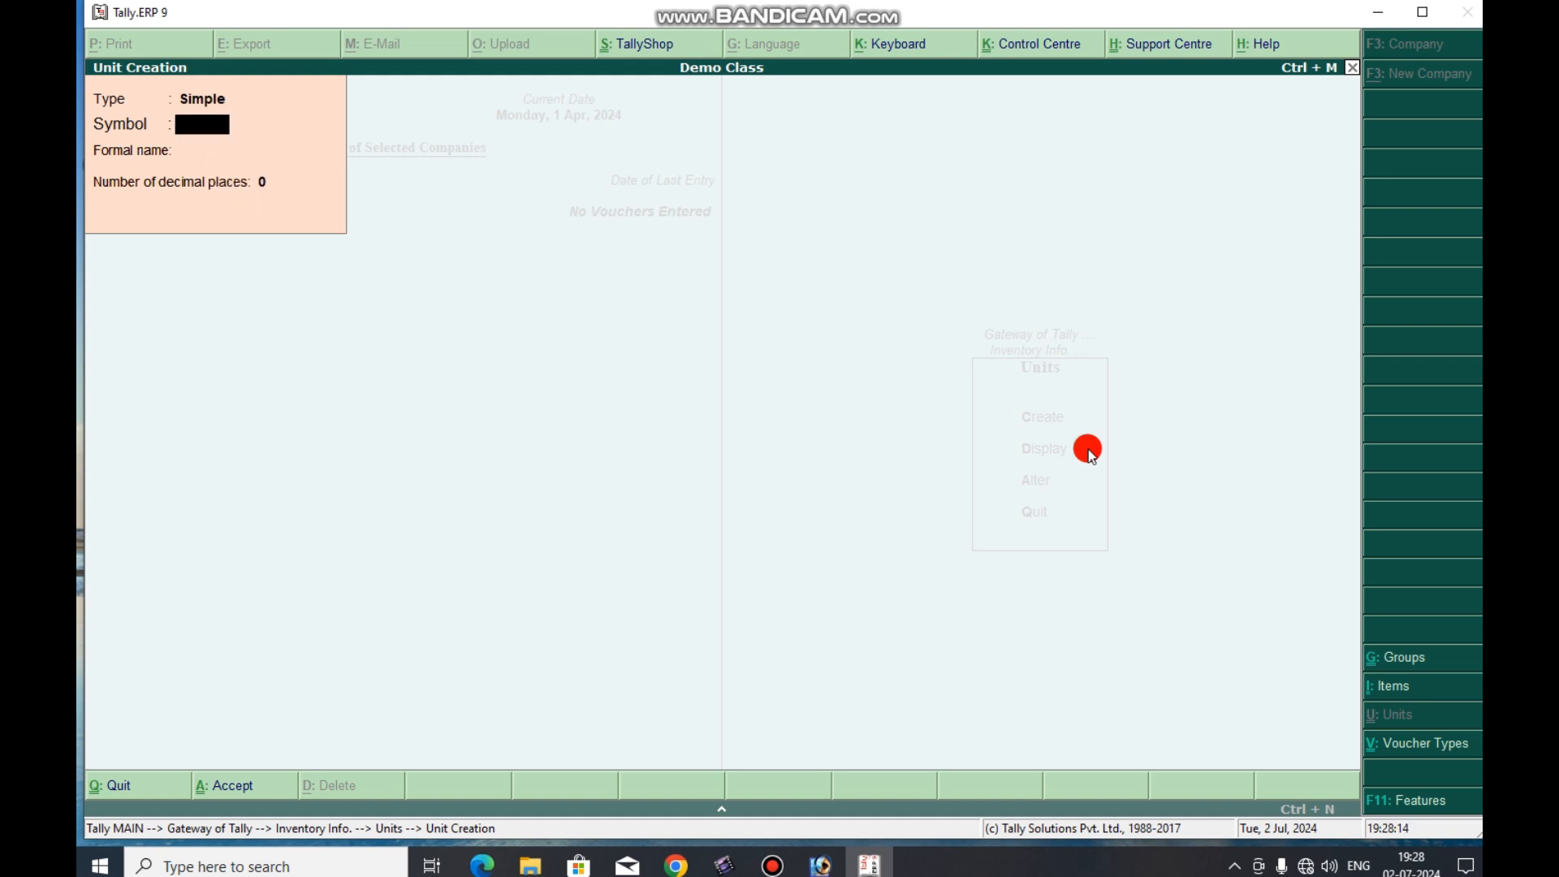
Step: Create a stock group named Mouse under Primary, with item quantities not added, and save it
key("Escape")
key("y")
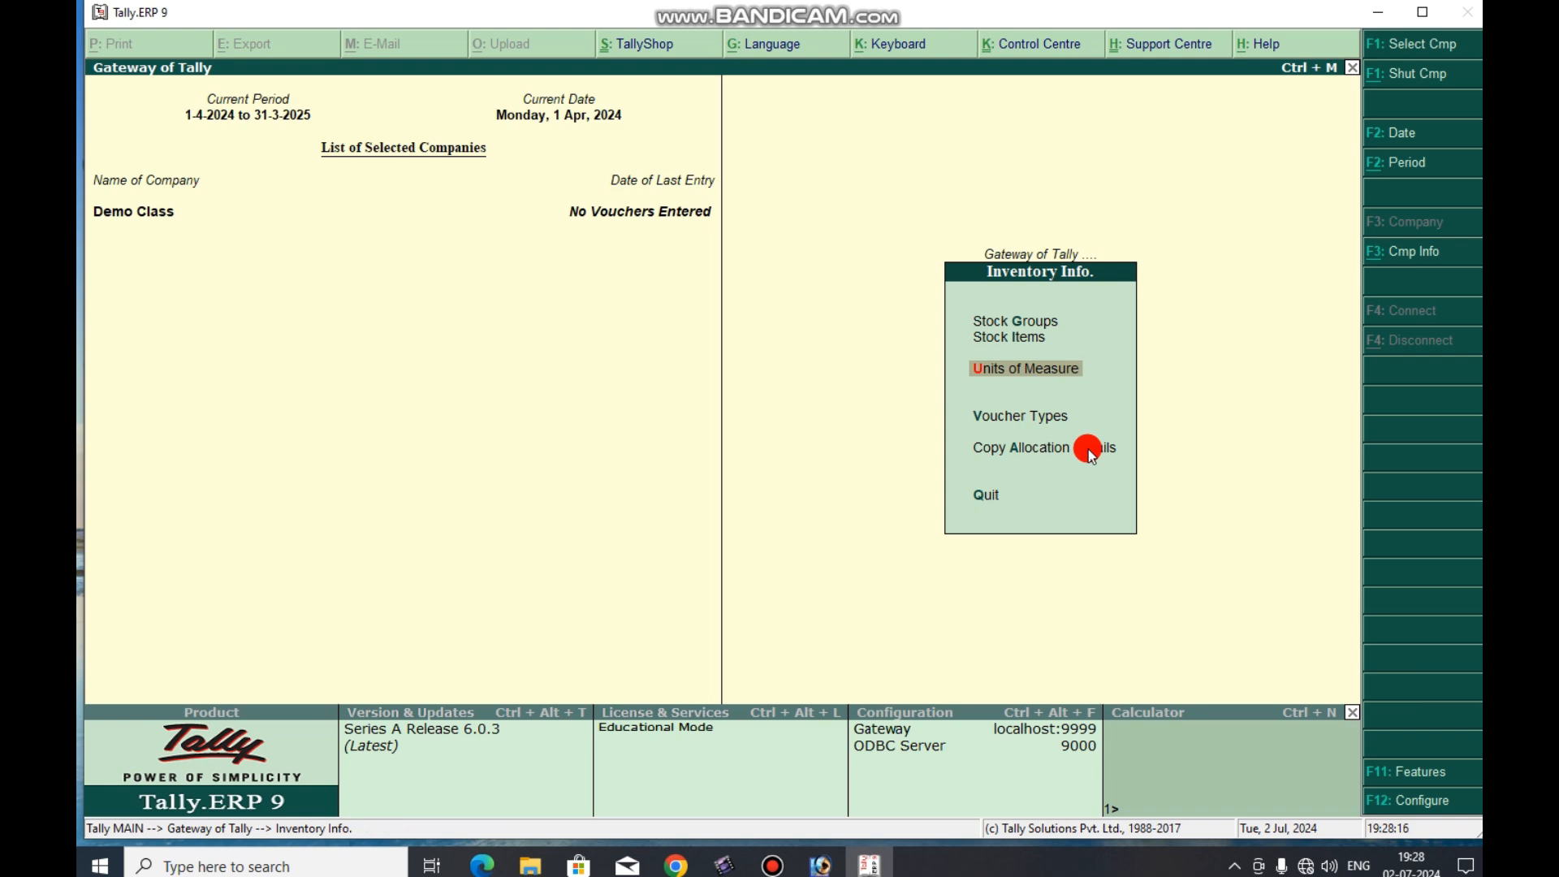
key("Up")
key("Up")
key("Return")
key("Return")
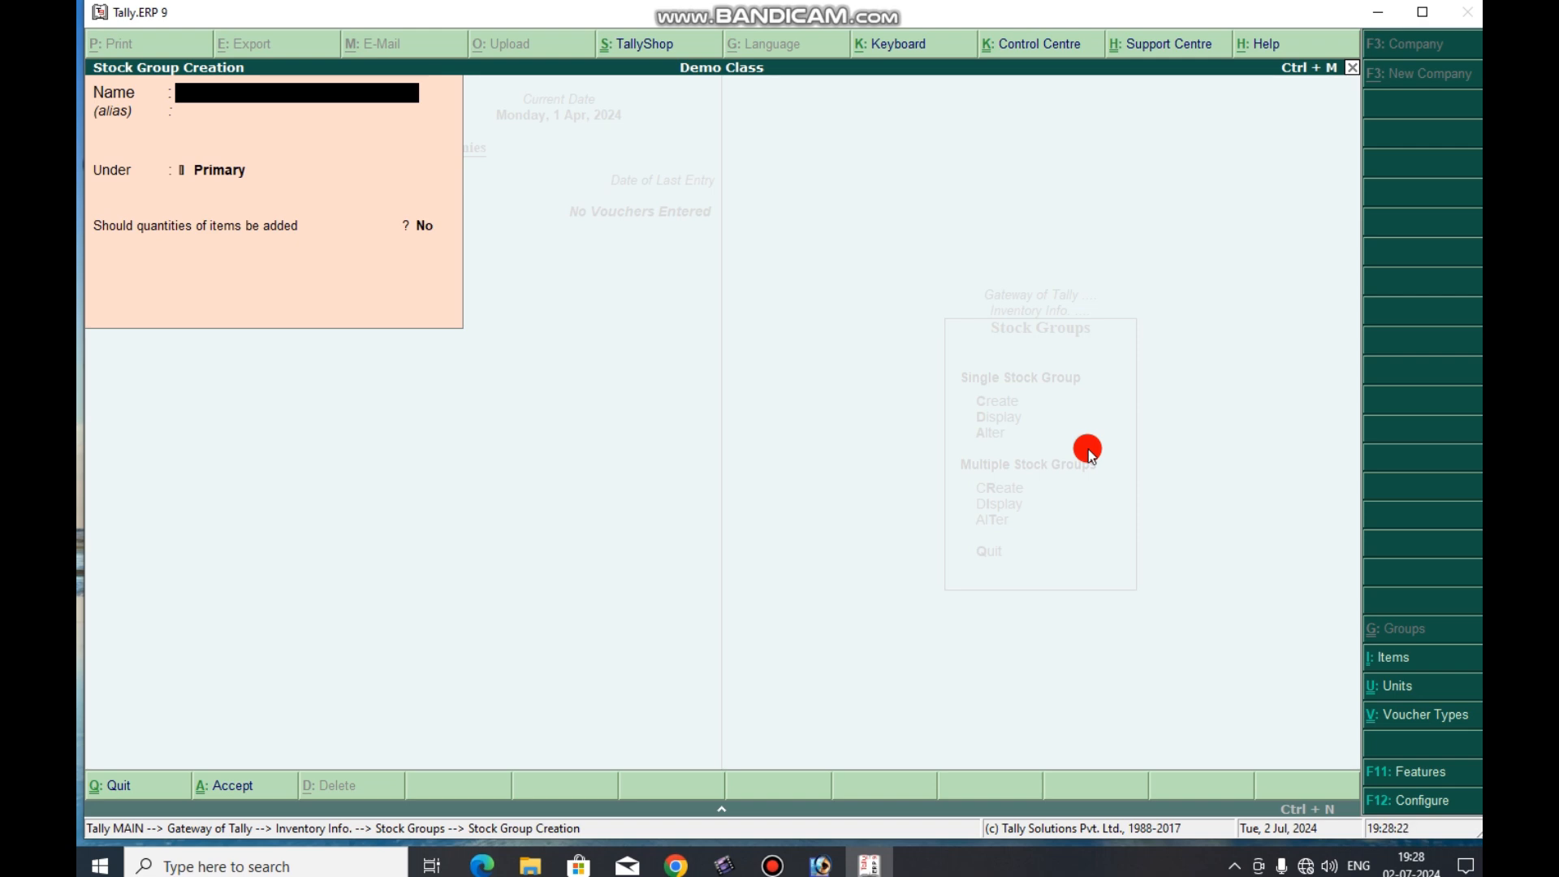
type("Mouse")
key("Return")
key("Return")
key("Return")
key("Return")
key("Return")
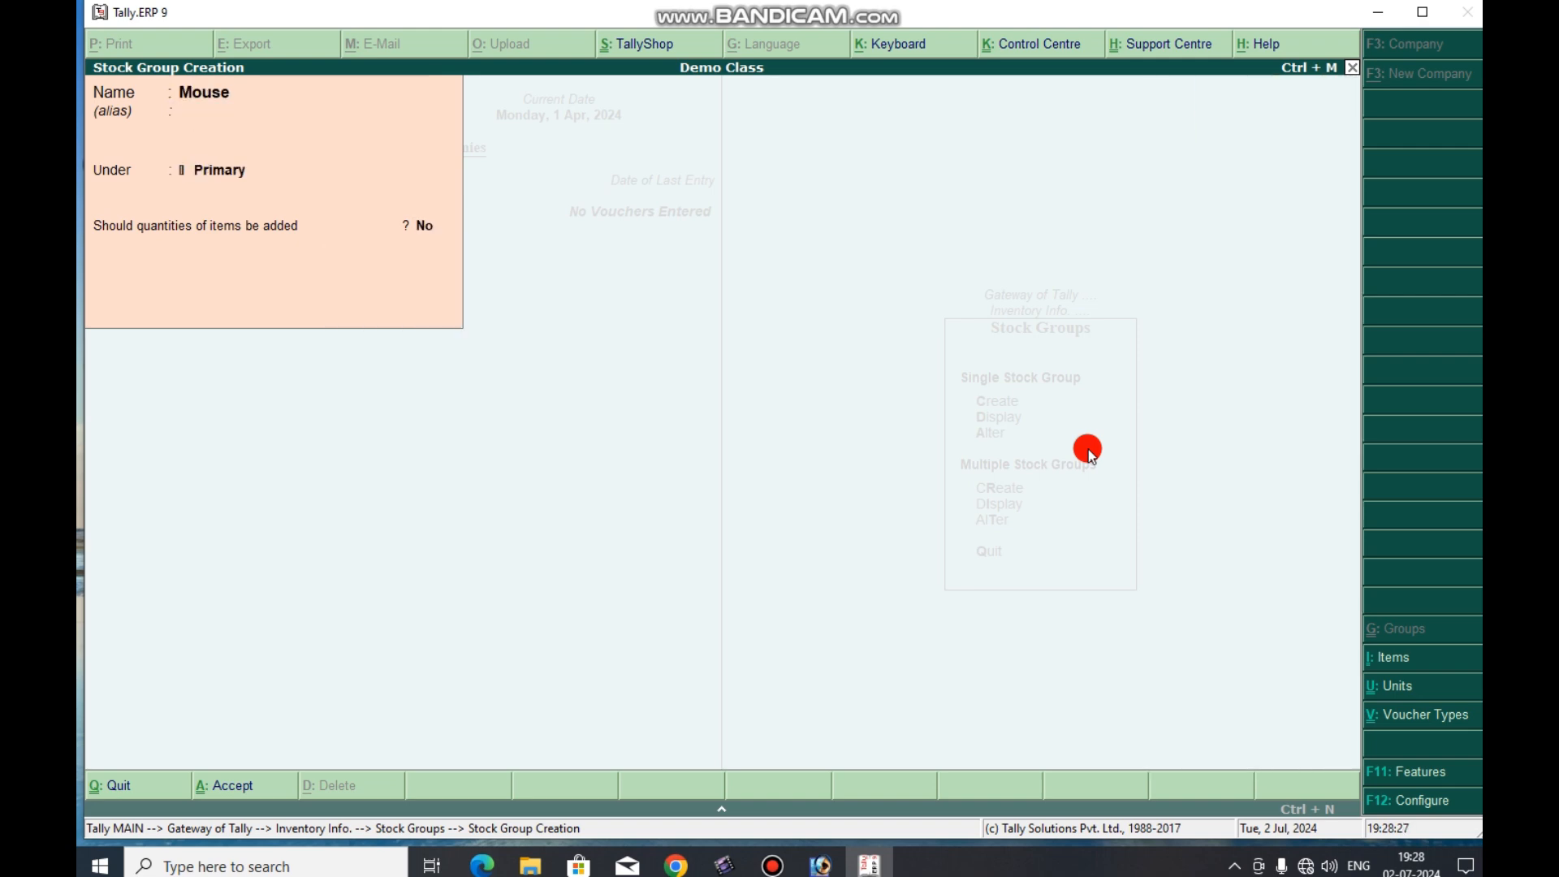
key("Escape")
key("Return")
key("Escape")
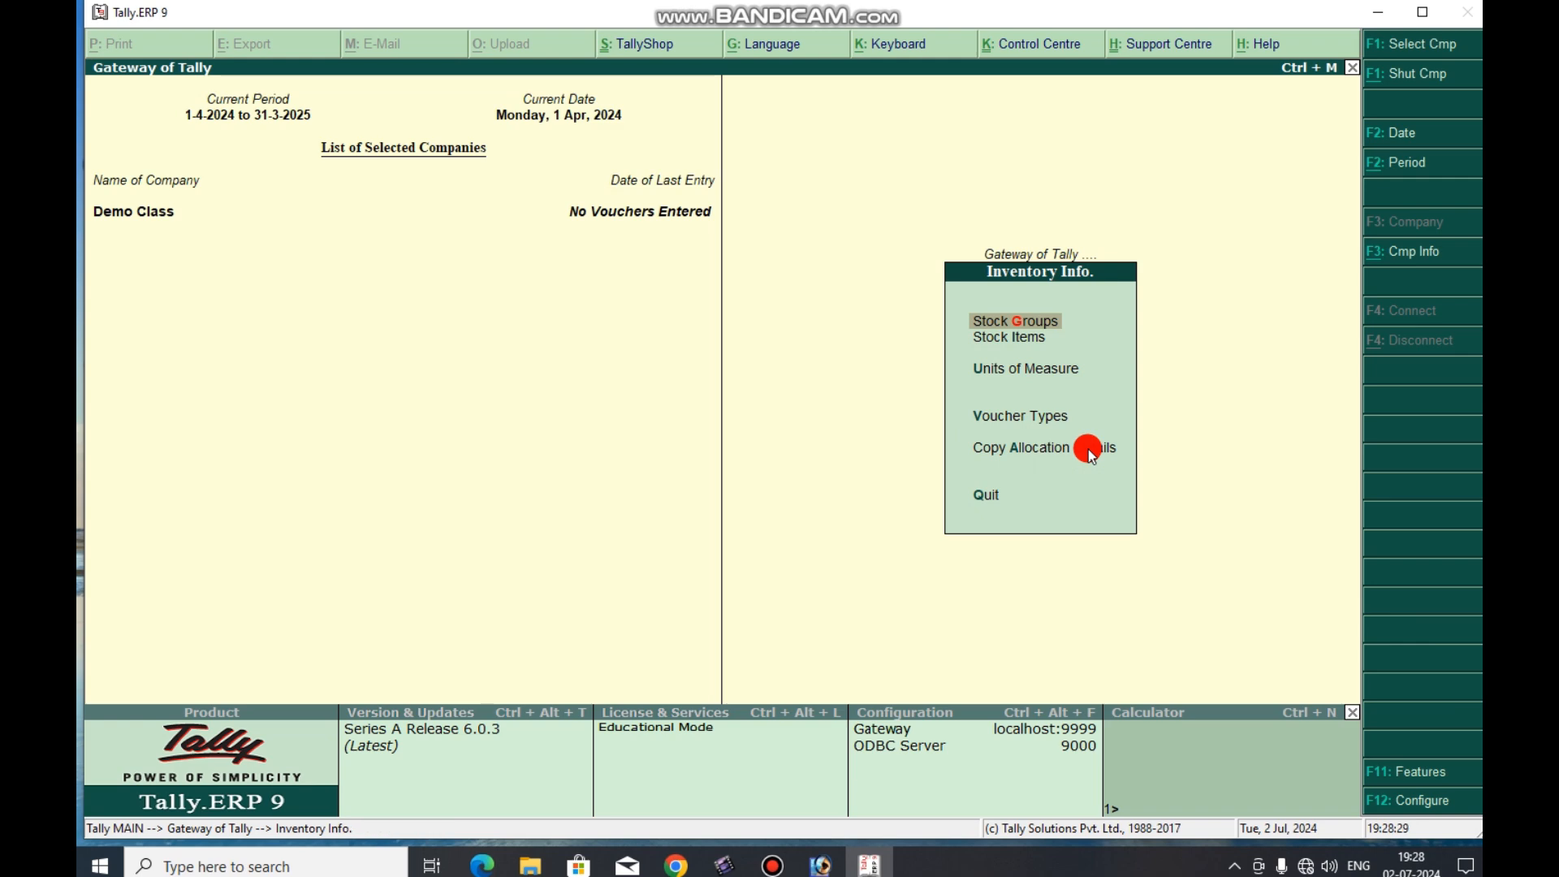
Step: Start a single stock item named Logitech and place it under the Mouse stock group
key("Down")
key("Return")
key("Return")
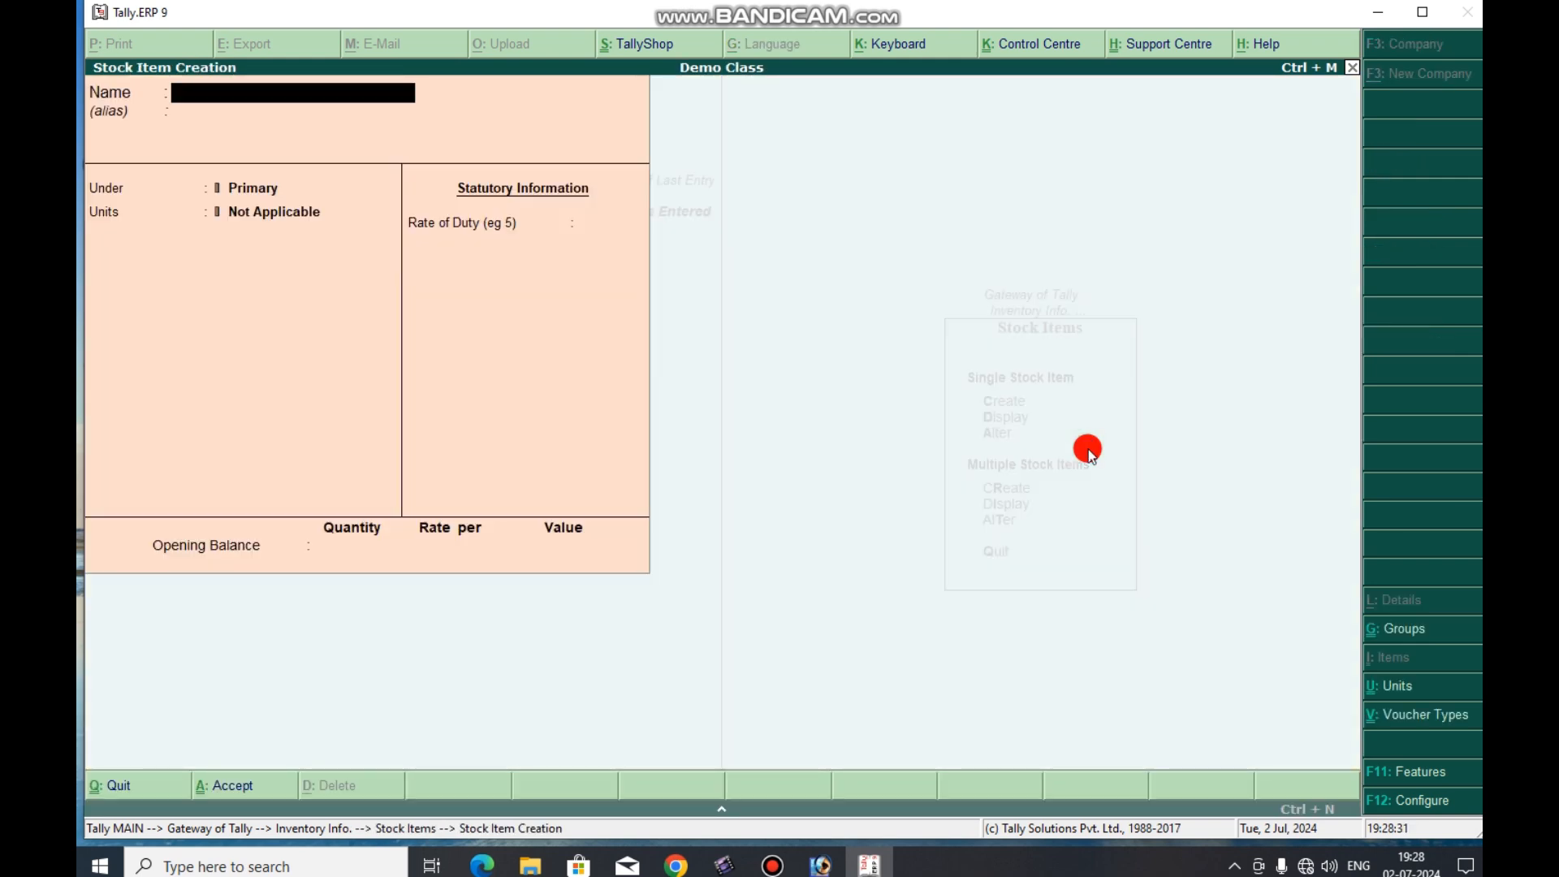
type("Logitech")
key("Return")
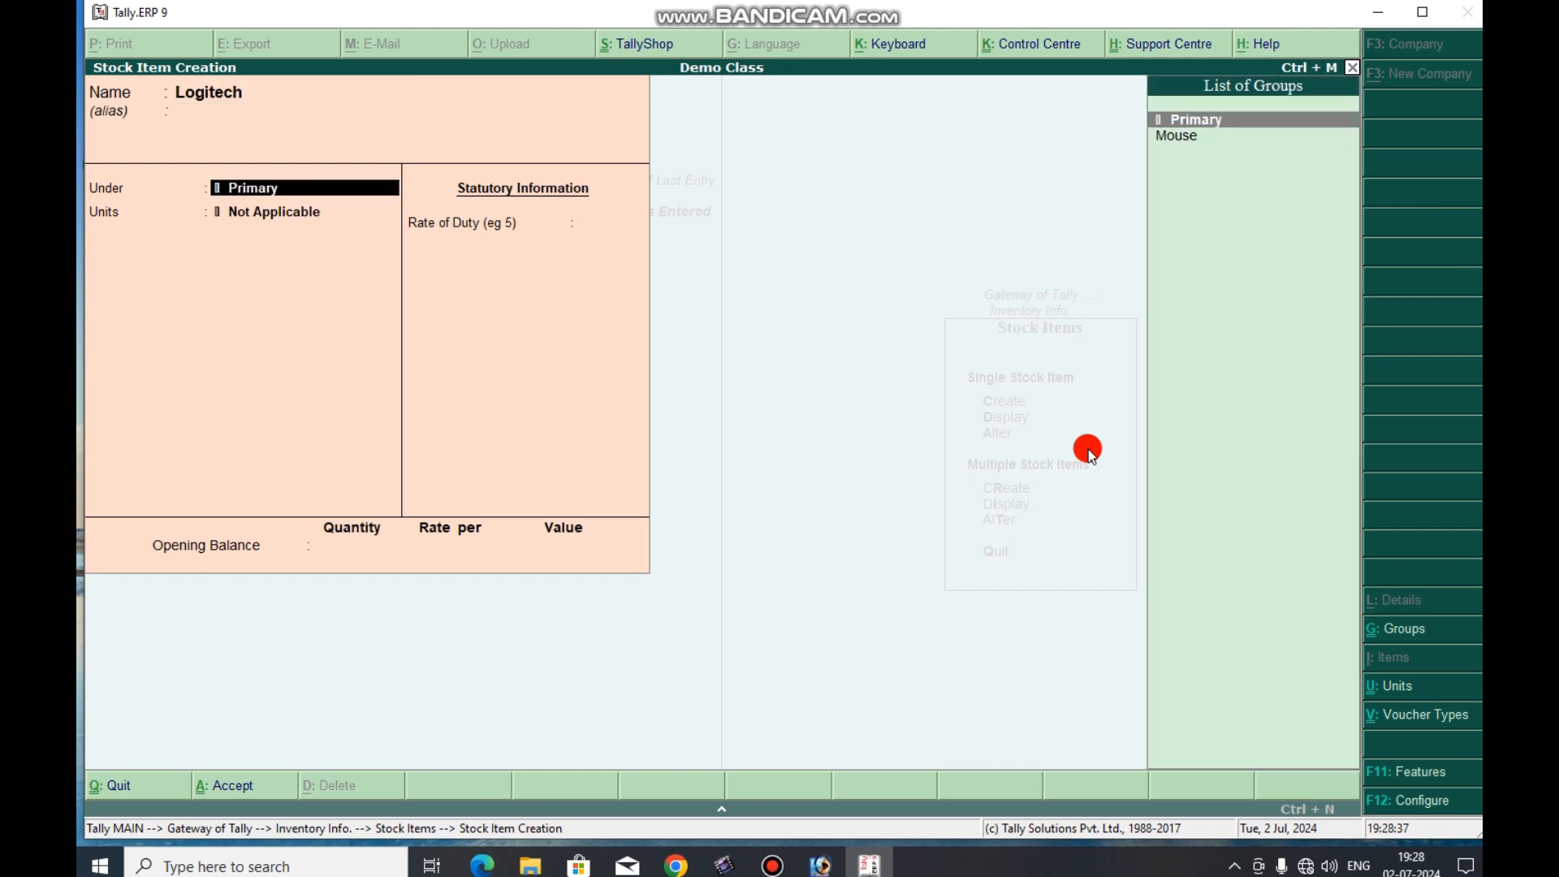
key("Down")
key("Return")
Step: Set the Logitech item's unit to pcs with a duty rate of 0, save it and return to the Gateway of Tally
key("Down")
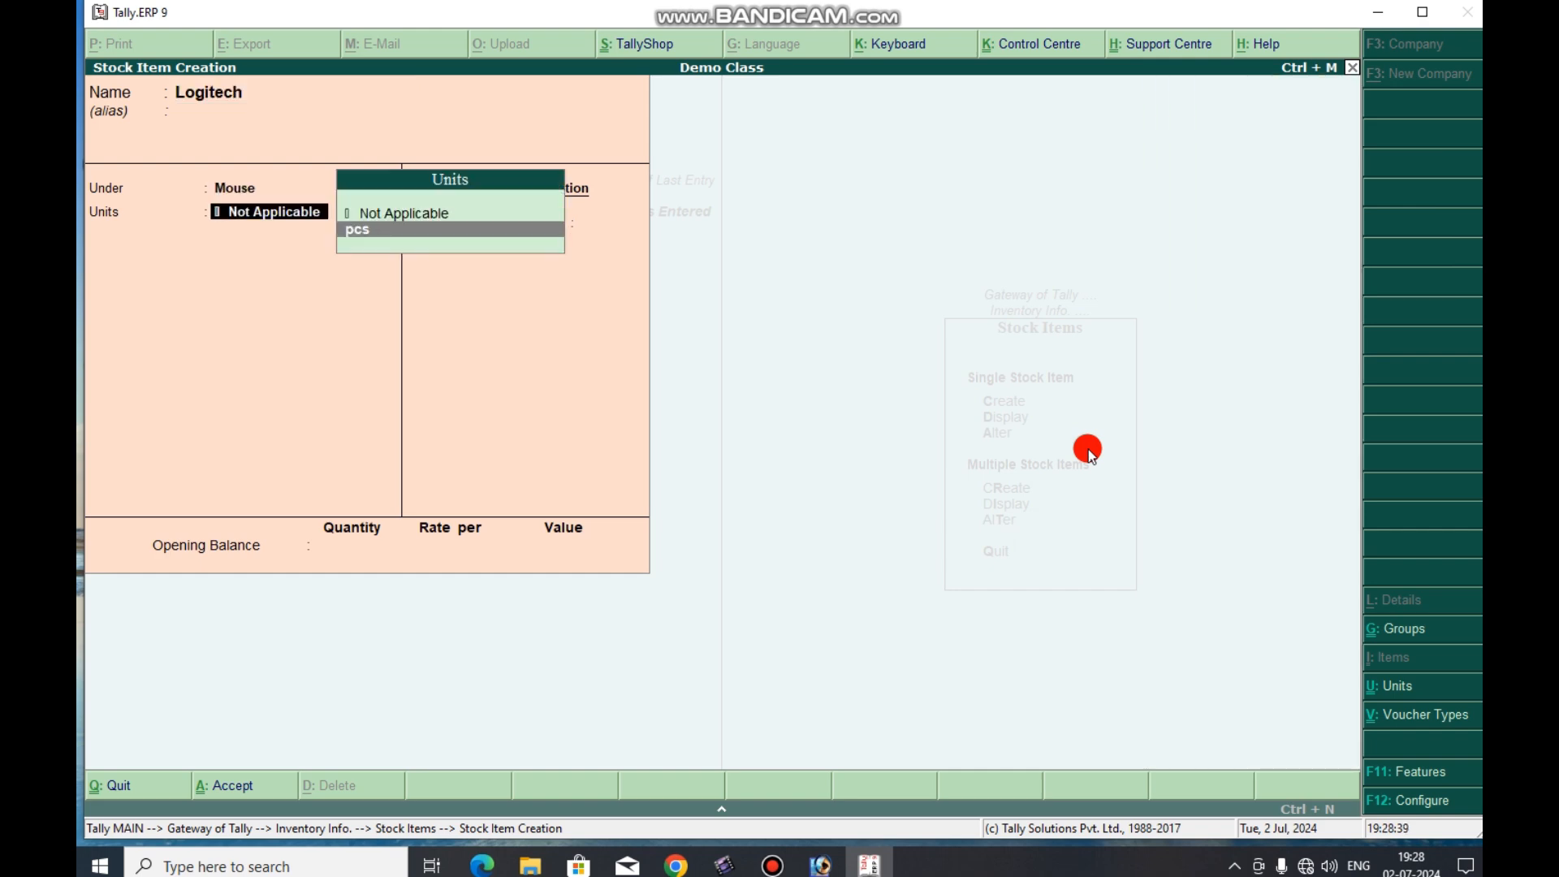
key("Return")
key("Return")
key("Return")
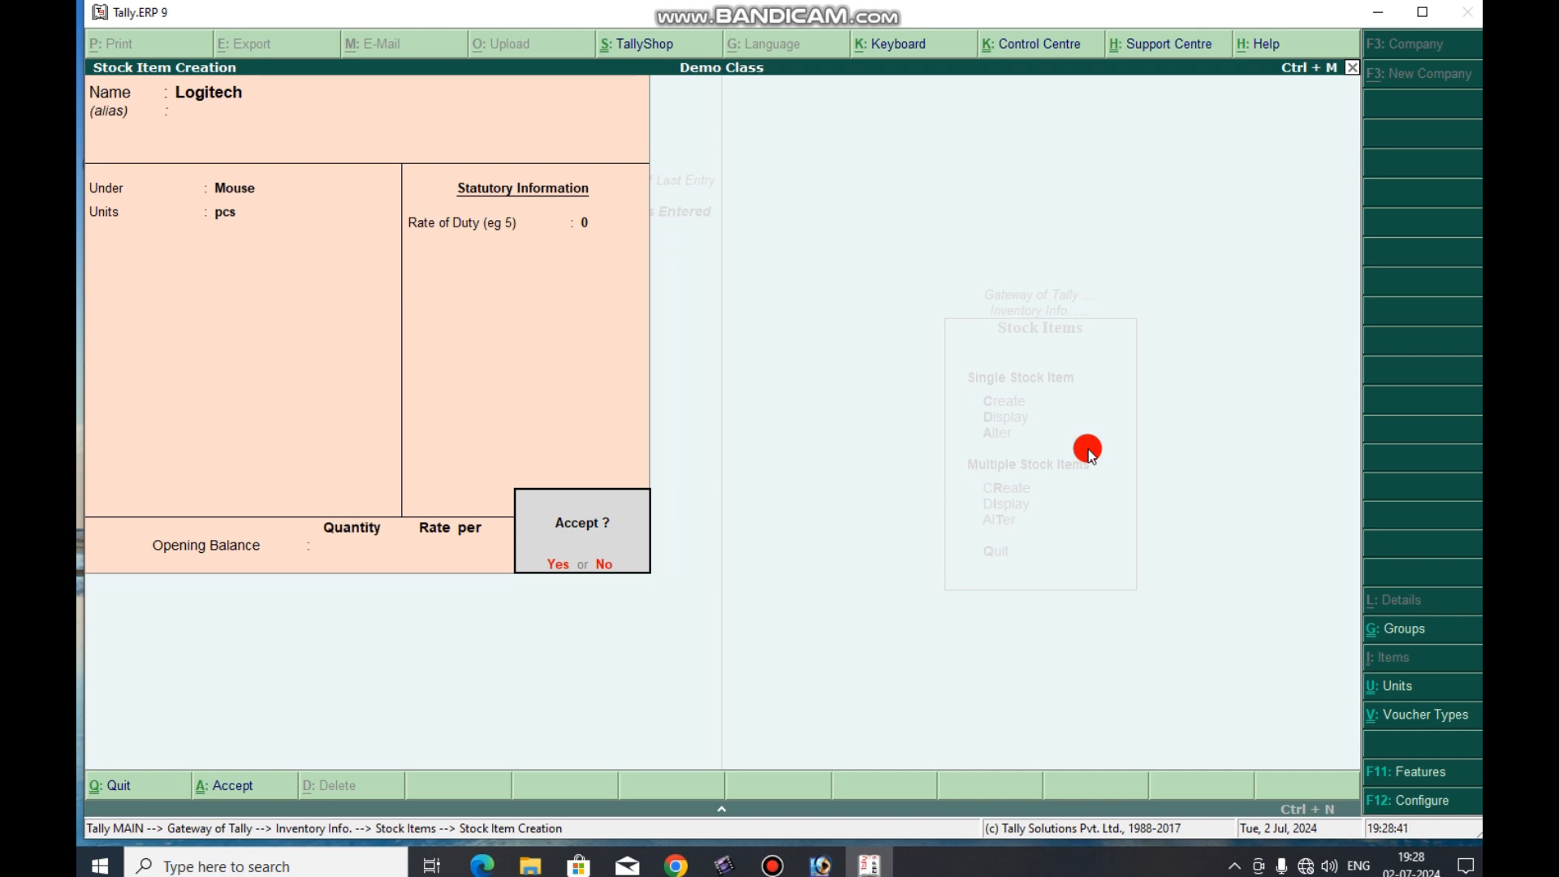
key("Return")
key("Escape")
key("Escape")
key("Escape")
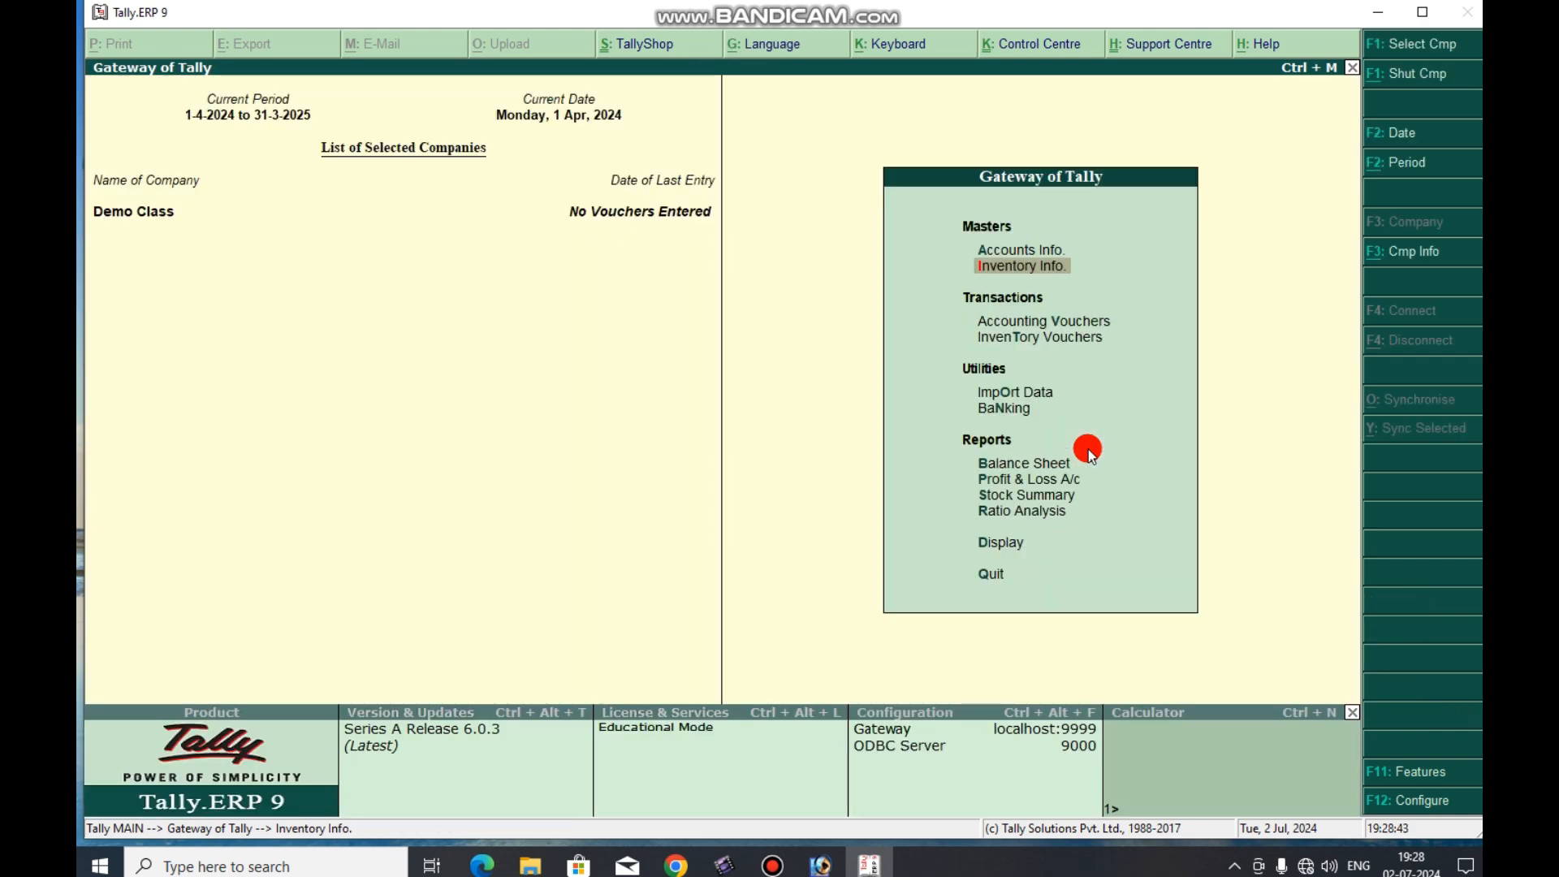
Step: Start a payment voucher that debits M/s Maya Ent. with 1000
key("Down")
key("Return")
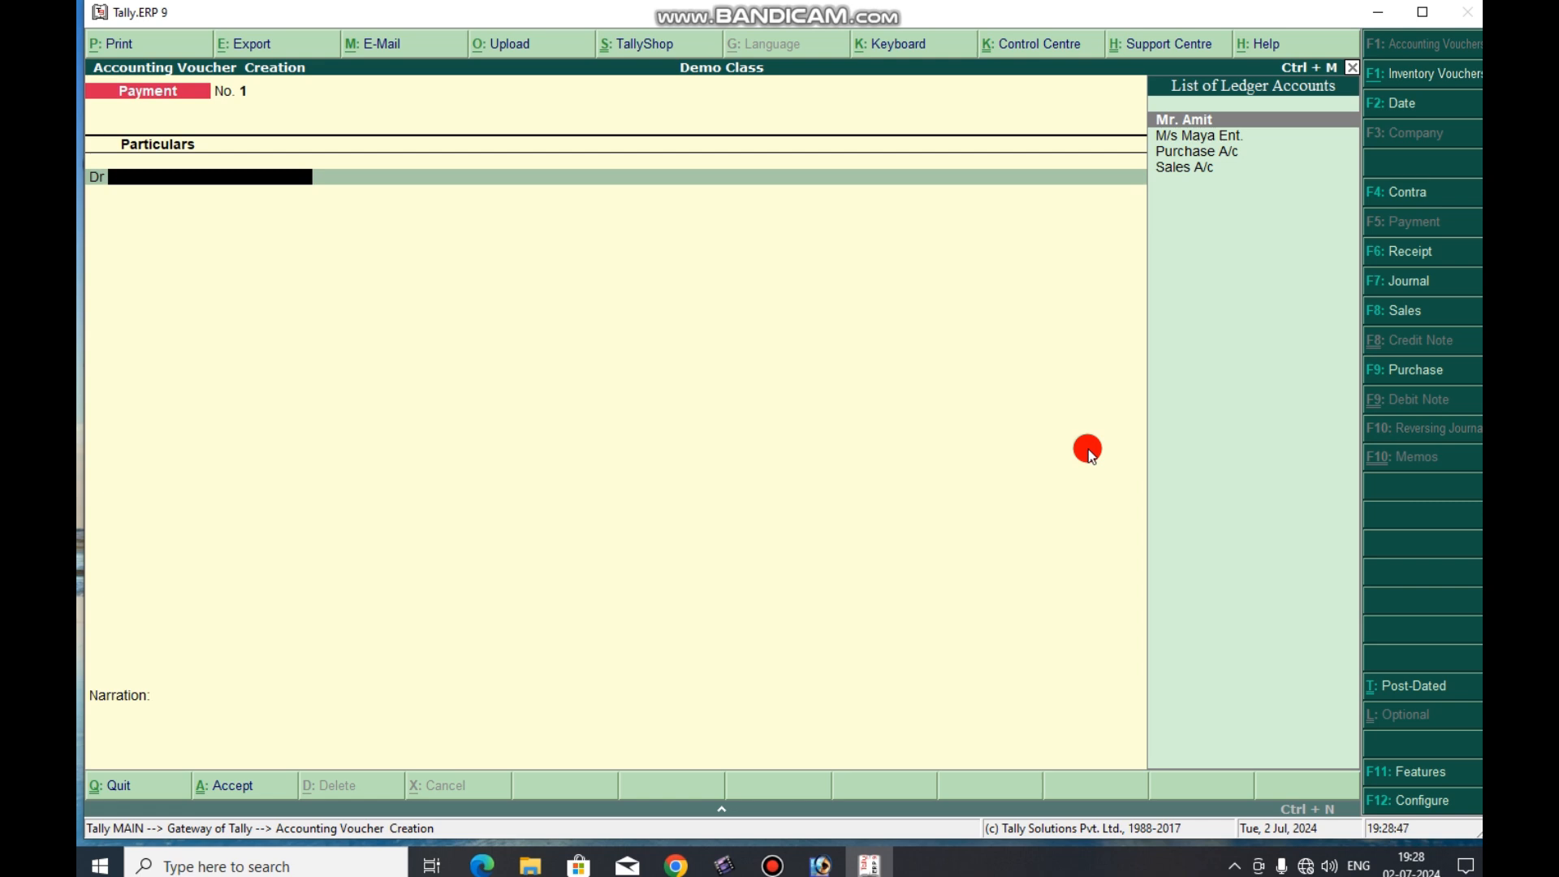
key("F9")
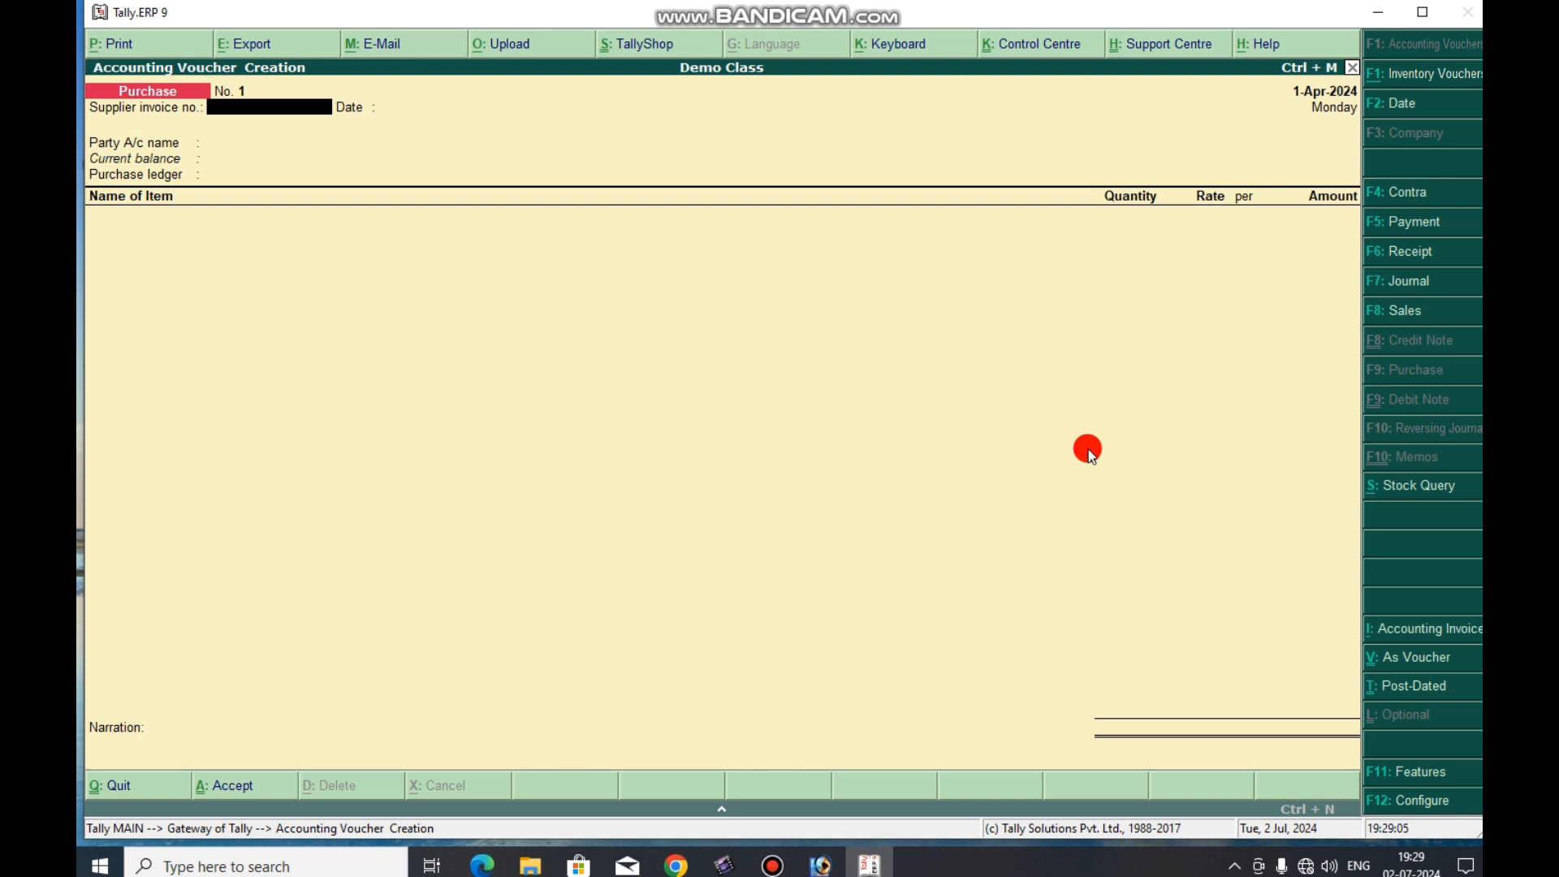
key("F5")
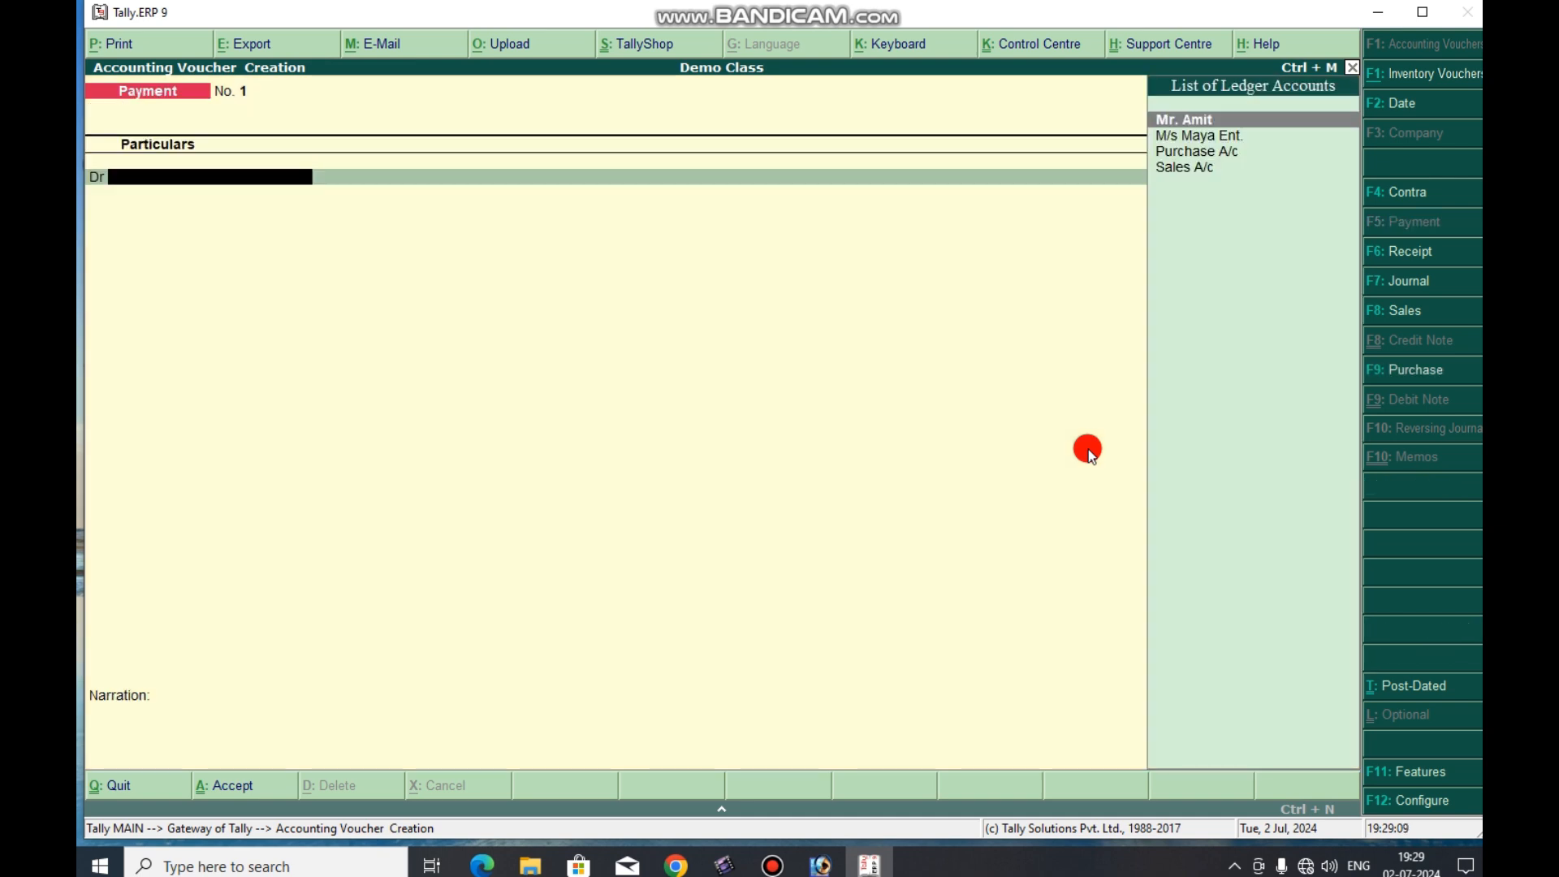
key("Down")
key("Return")
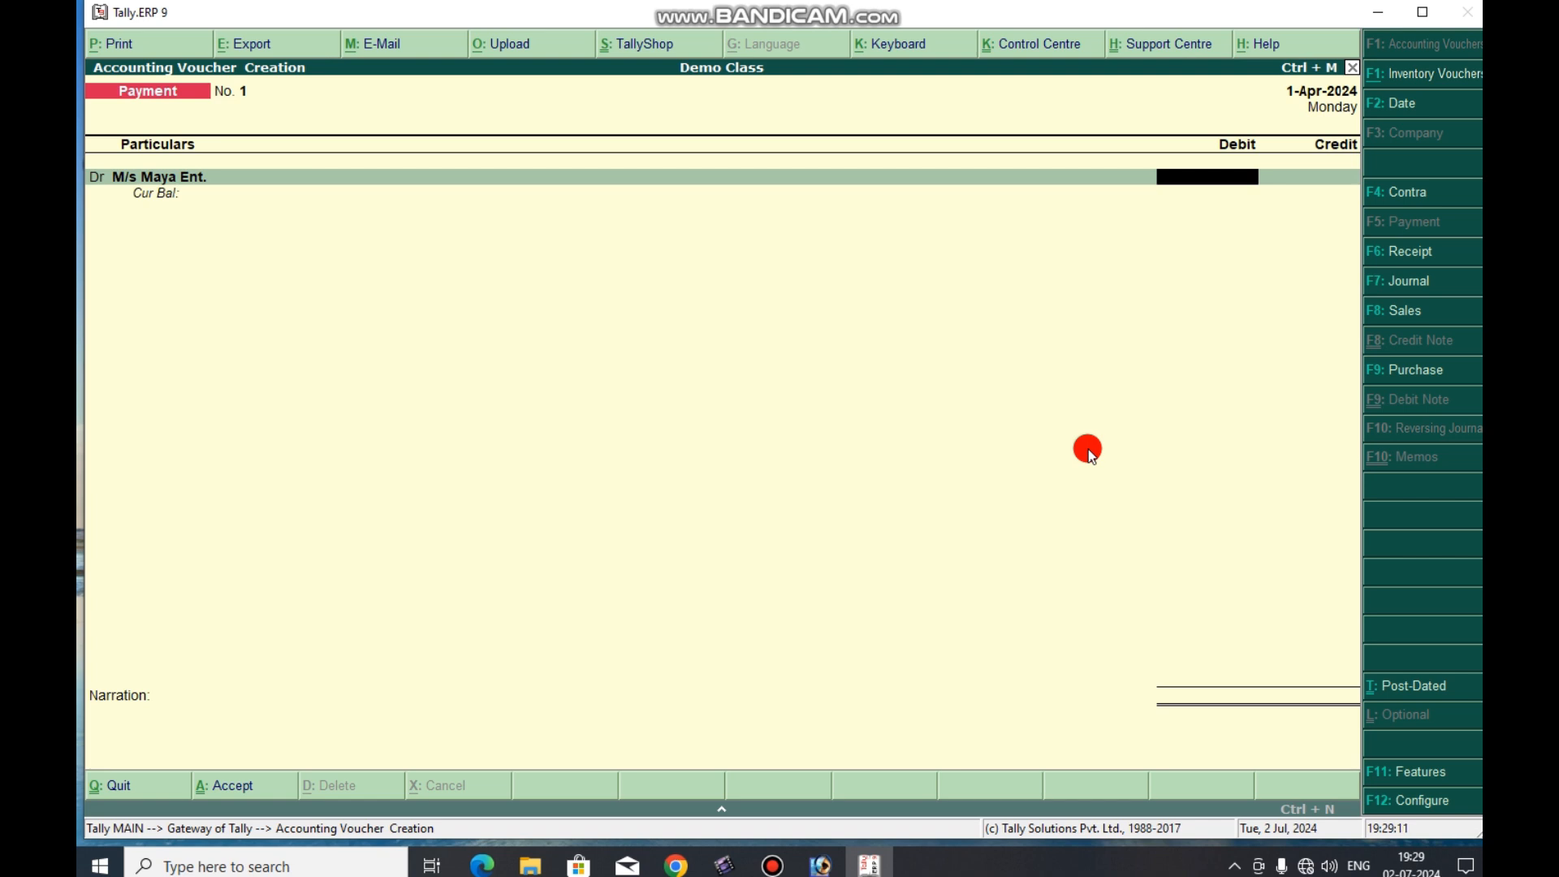
type("1000")
key("Return")
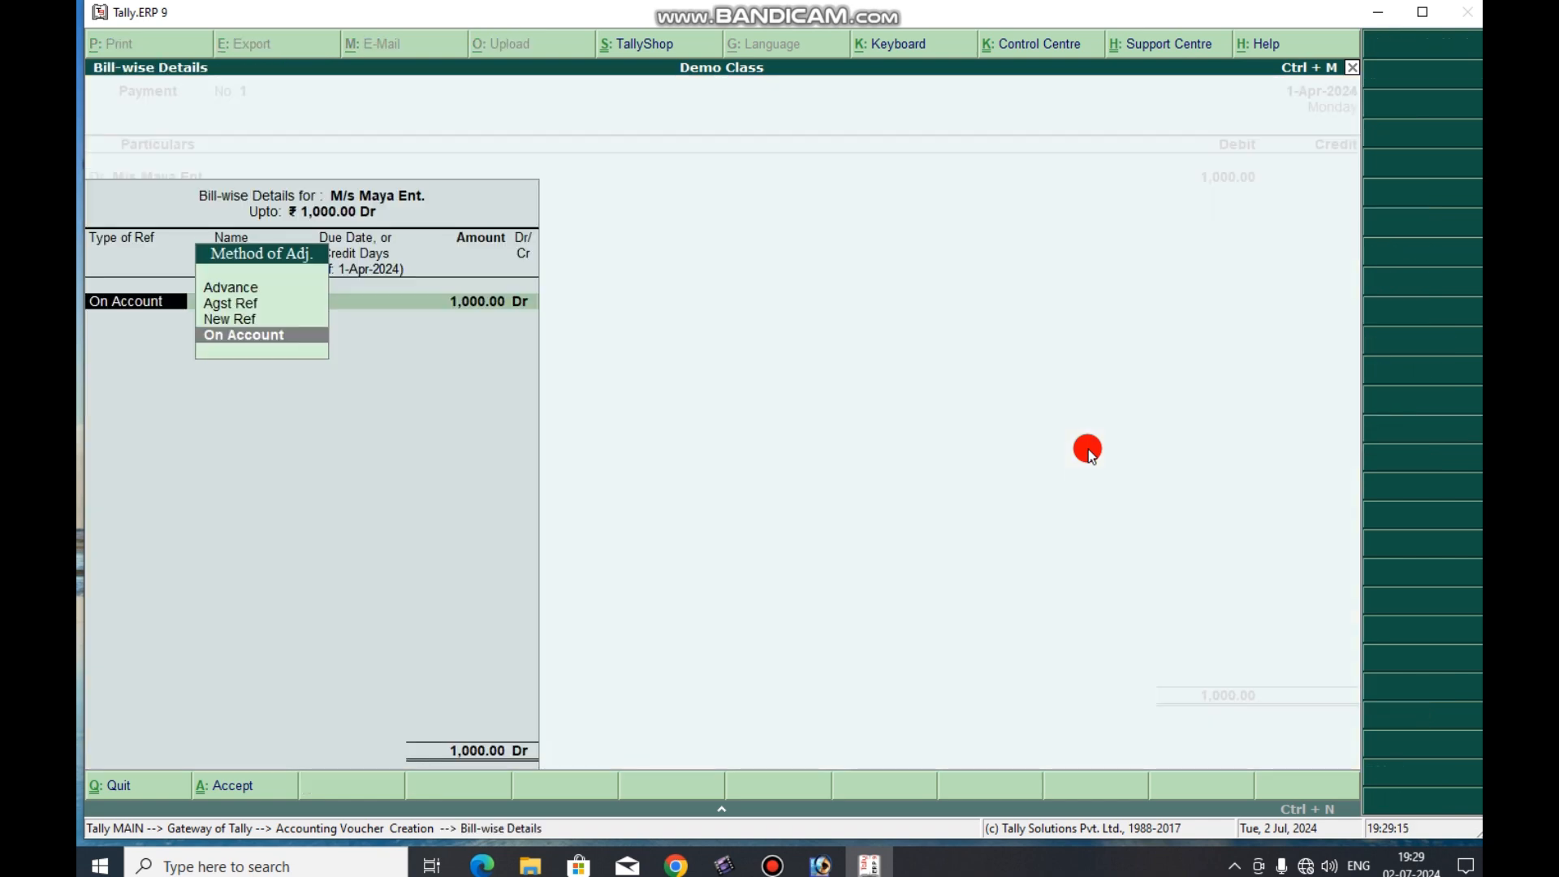
Step: Allocate the 1,000 payment bill-wise as an Advance with the reference name Pur/adv/01
key("Up")
key("Up")
key("Up")
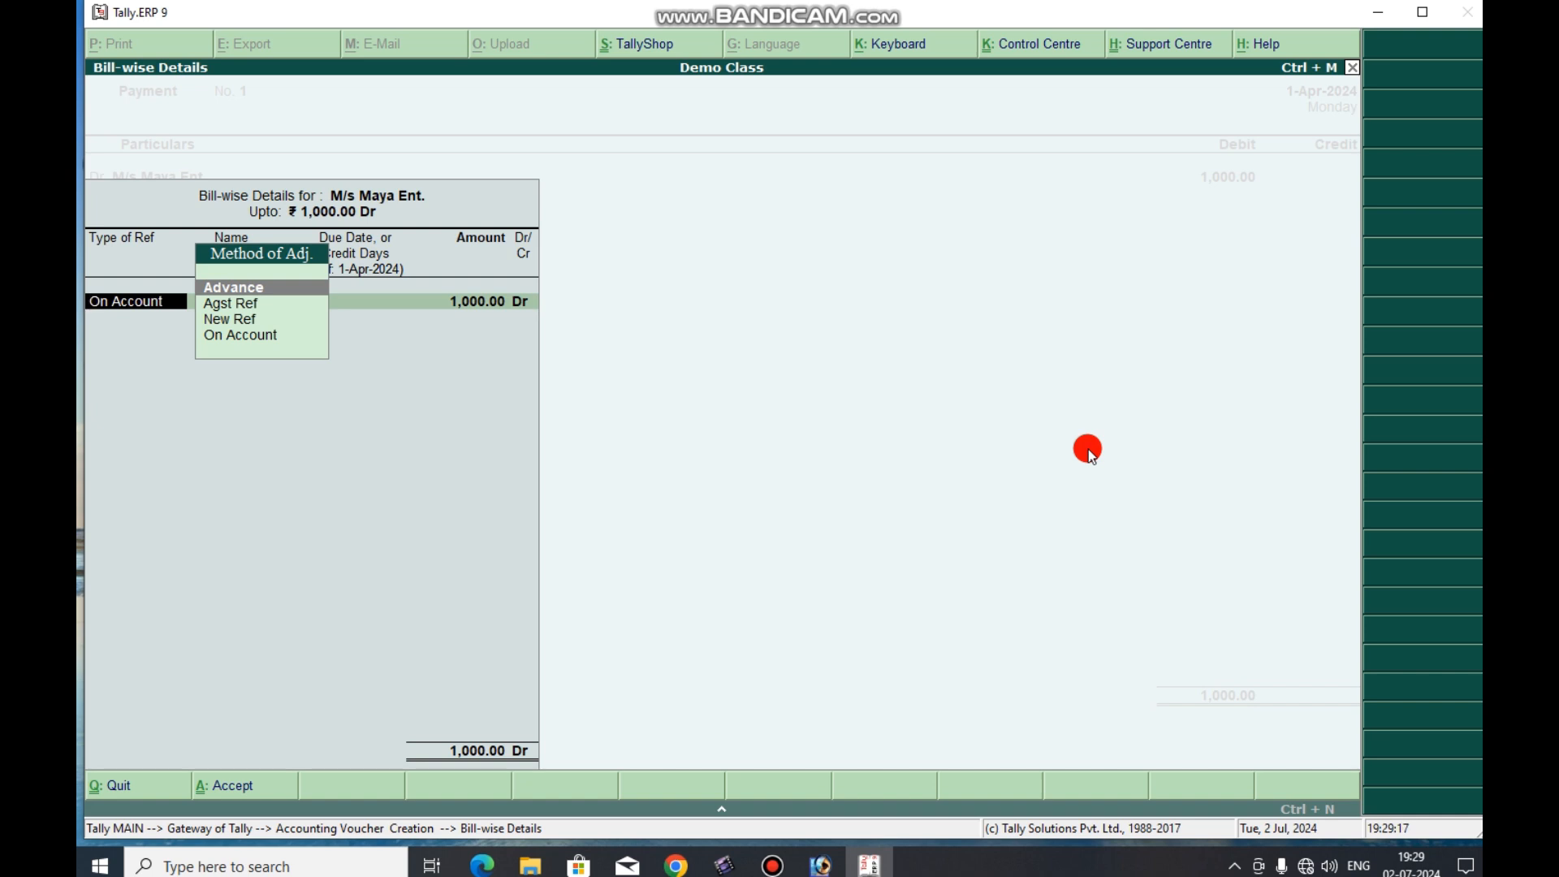
key("Return")
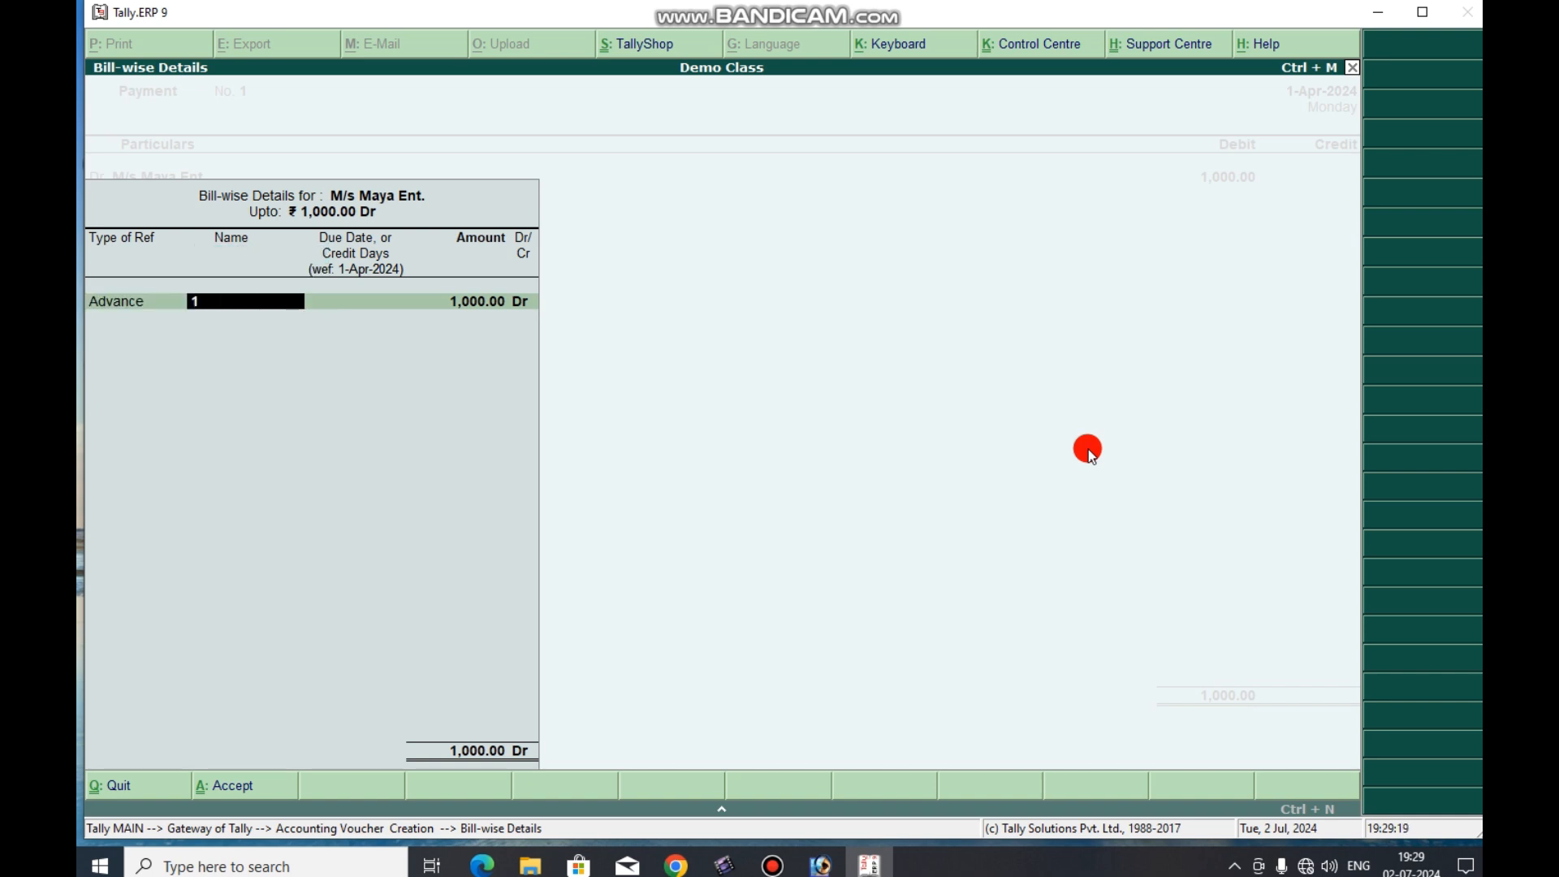
type("Pur/adv/01")
key("Return")
key("Return")
key("Return")
key("Return")
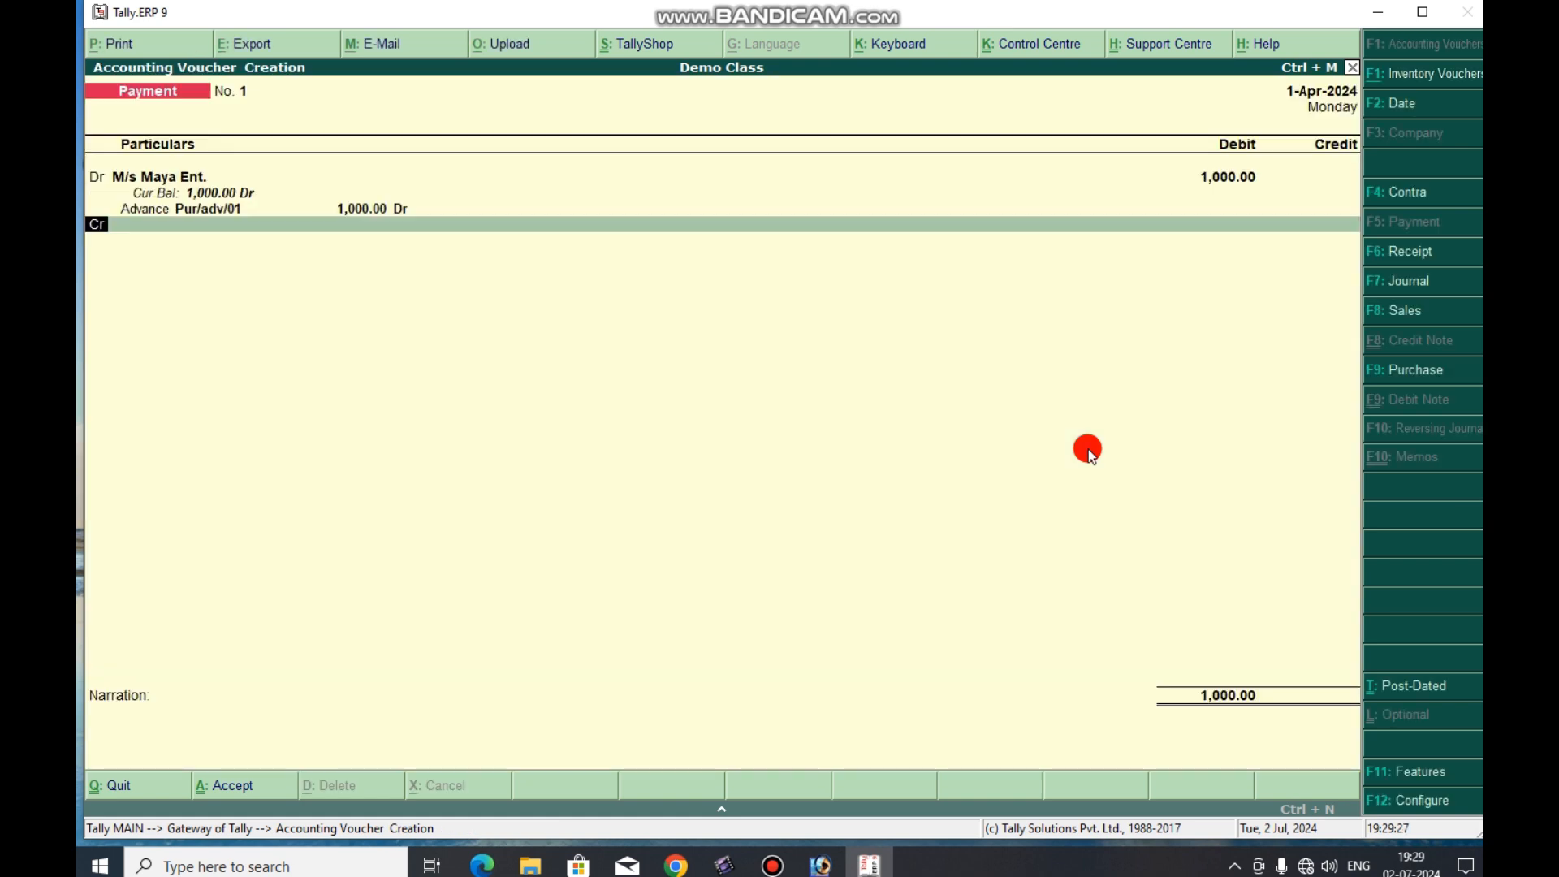
Step: Credit Cash with 1,000, leave the narration blank and save the payment voucher
key("Return")
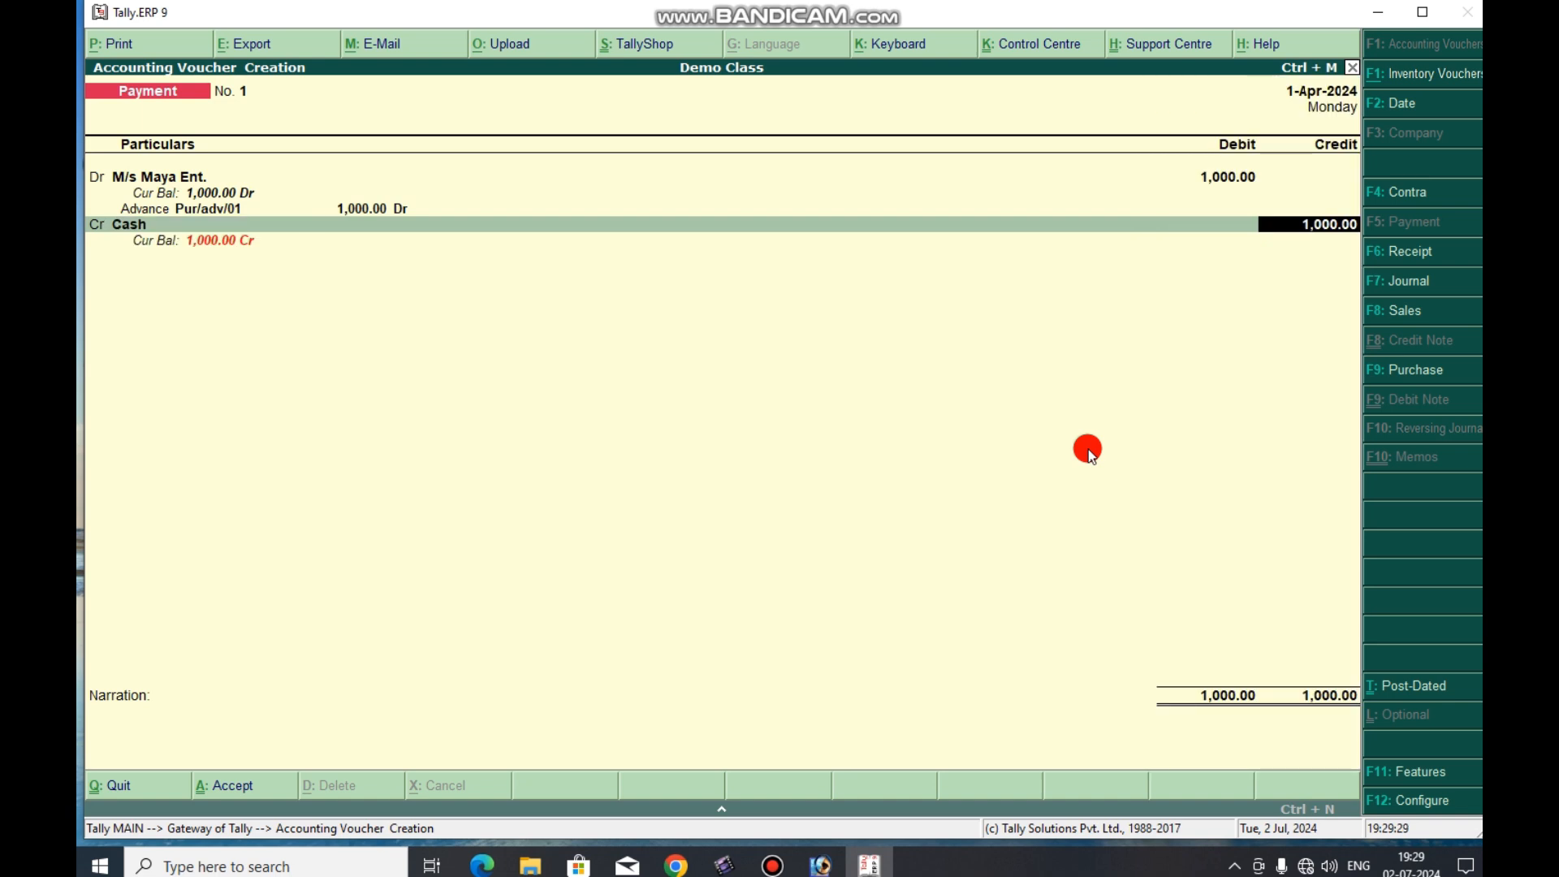
key("Return")
key("Return")
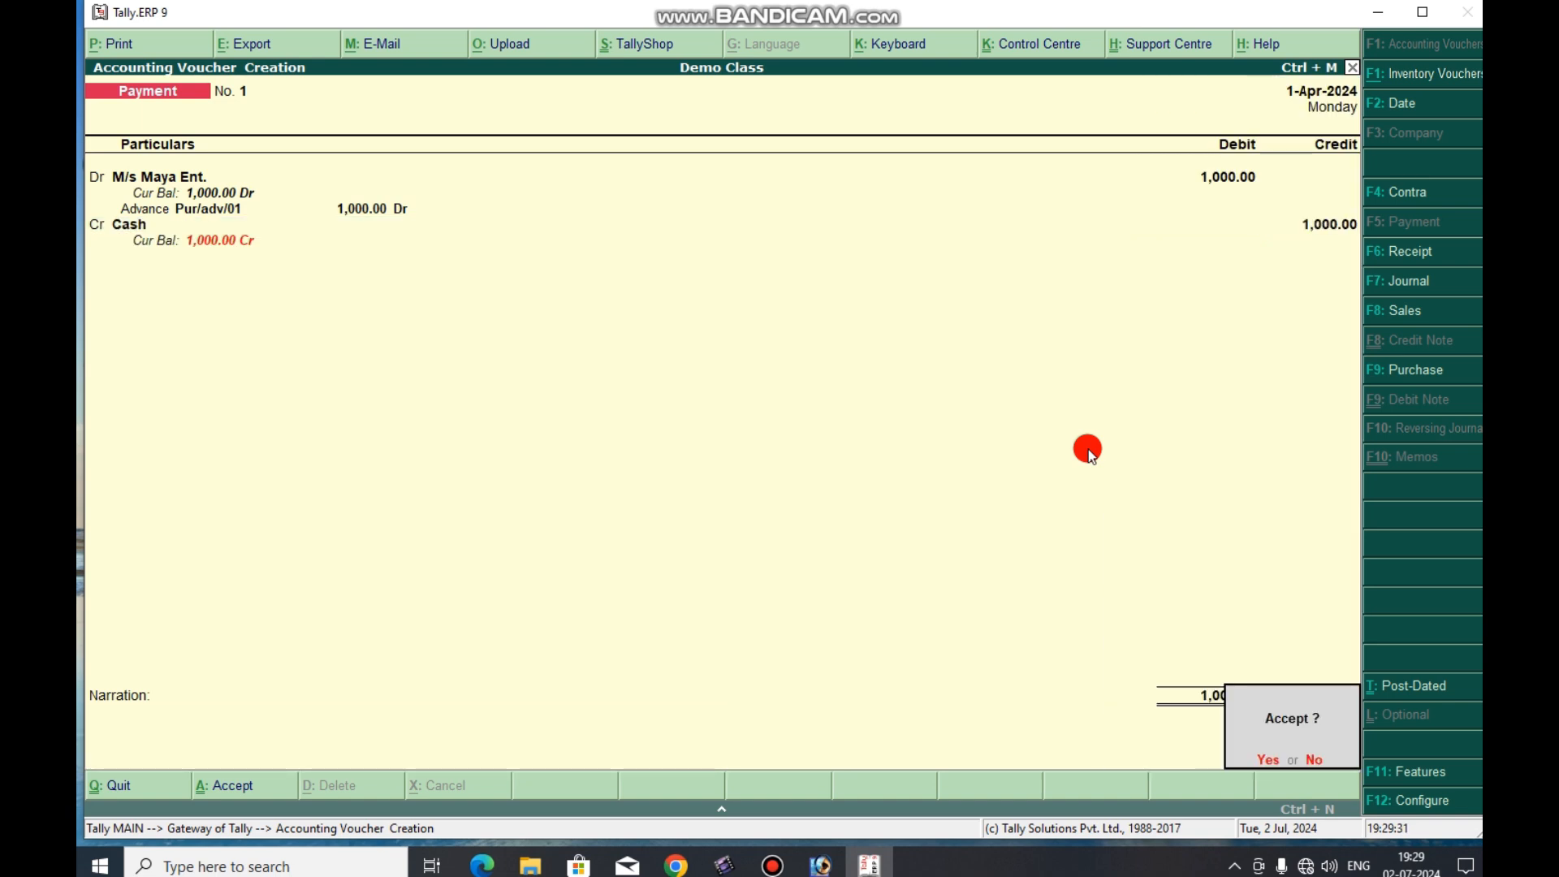
key("Return")
key("Return")
key("Return")
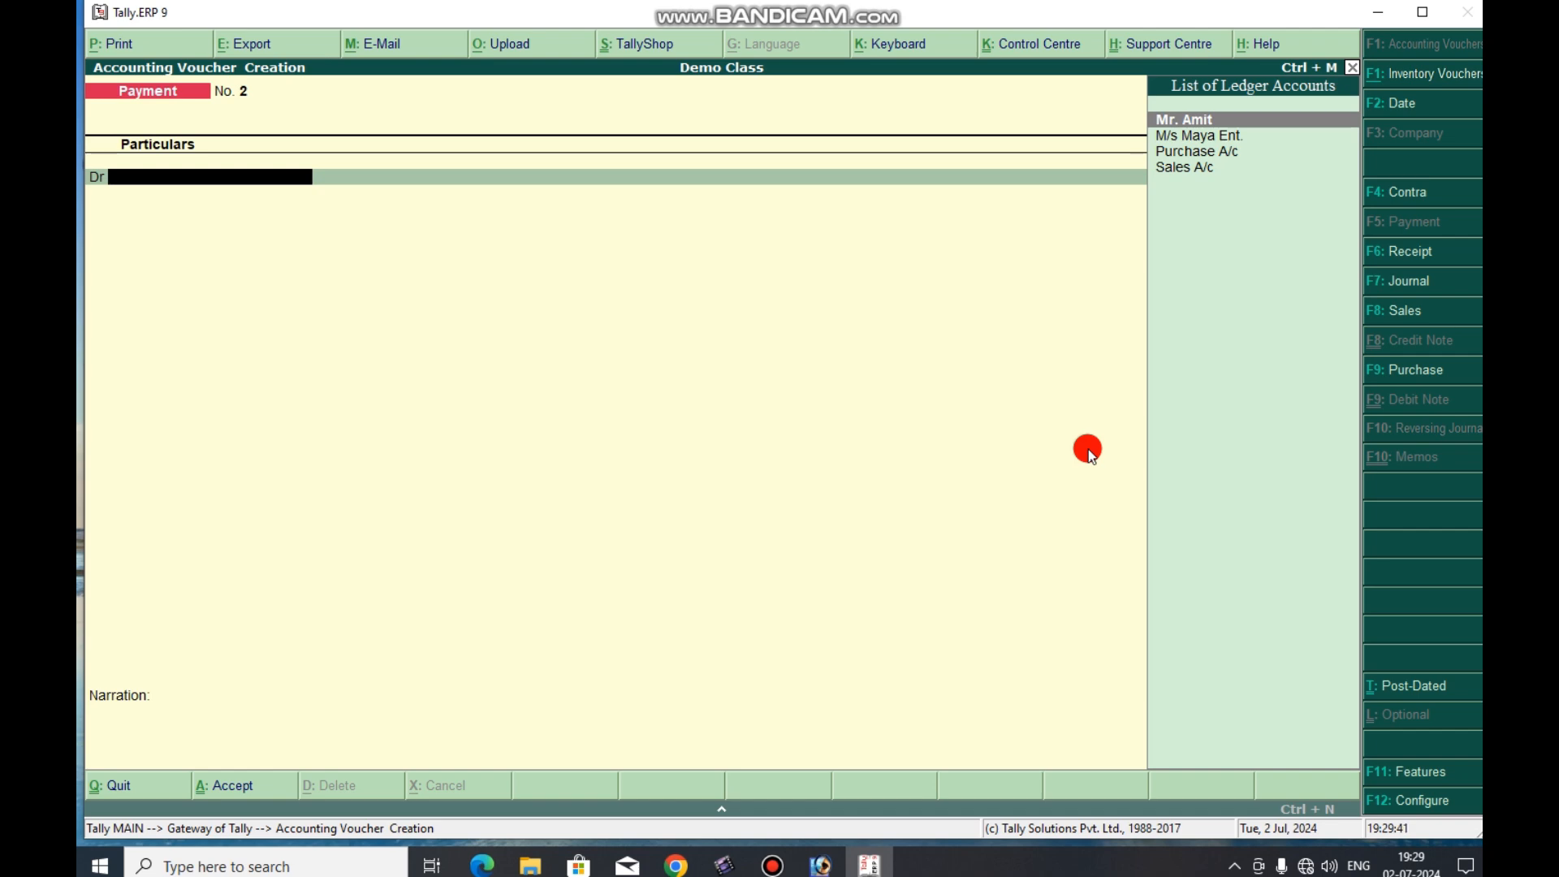
Step: Start a purchase voucher with supplier invoice number pur/bill/01 dated 1-Apr-2024
key("F9")
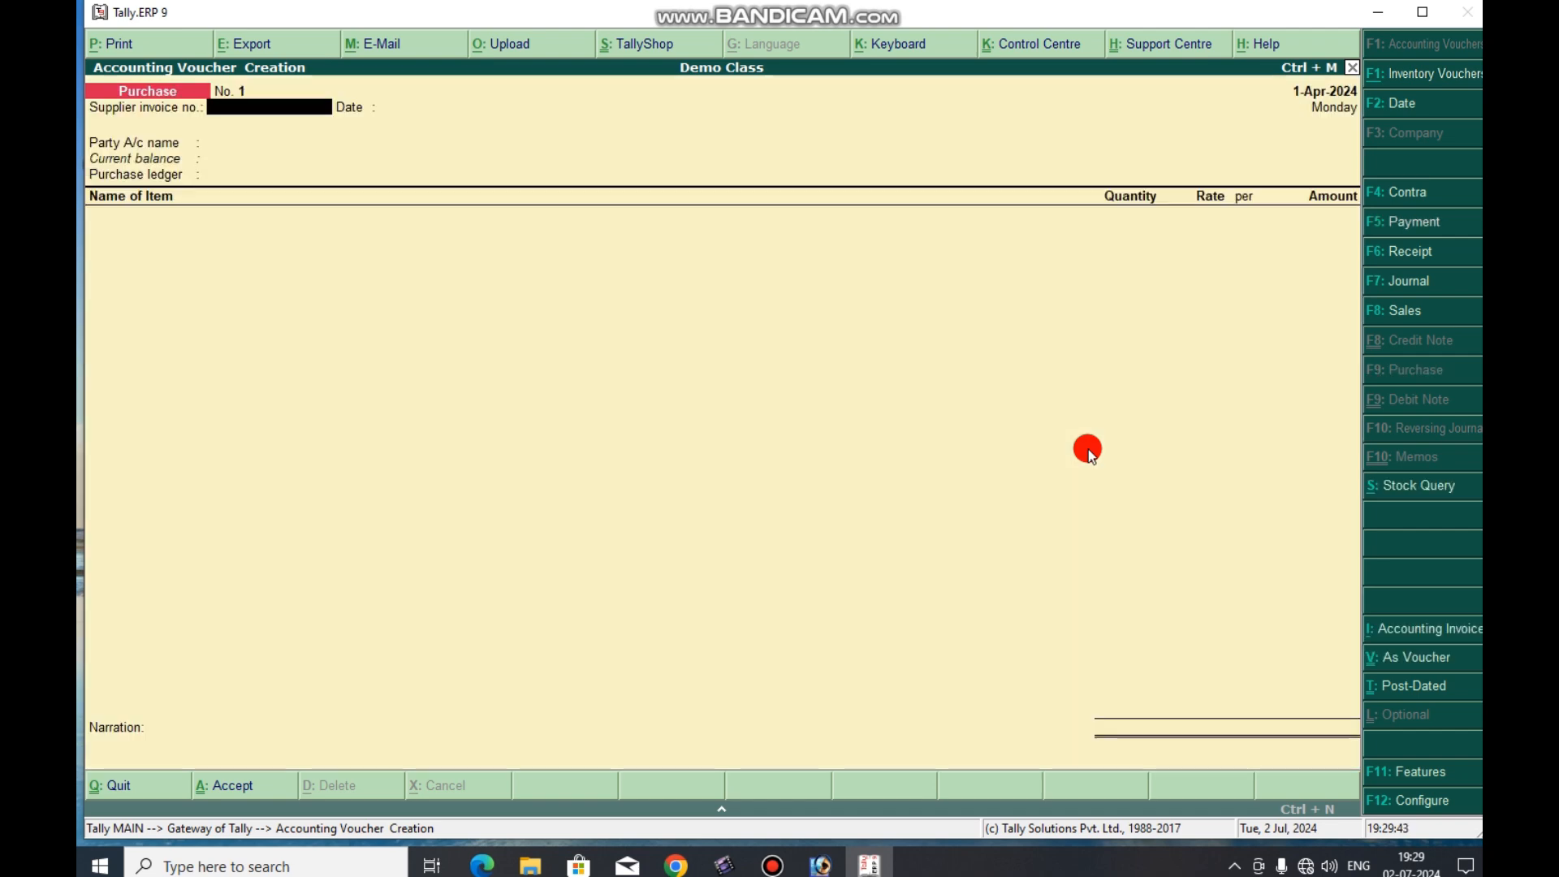
type("pur/bill/01")
key("Return")
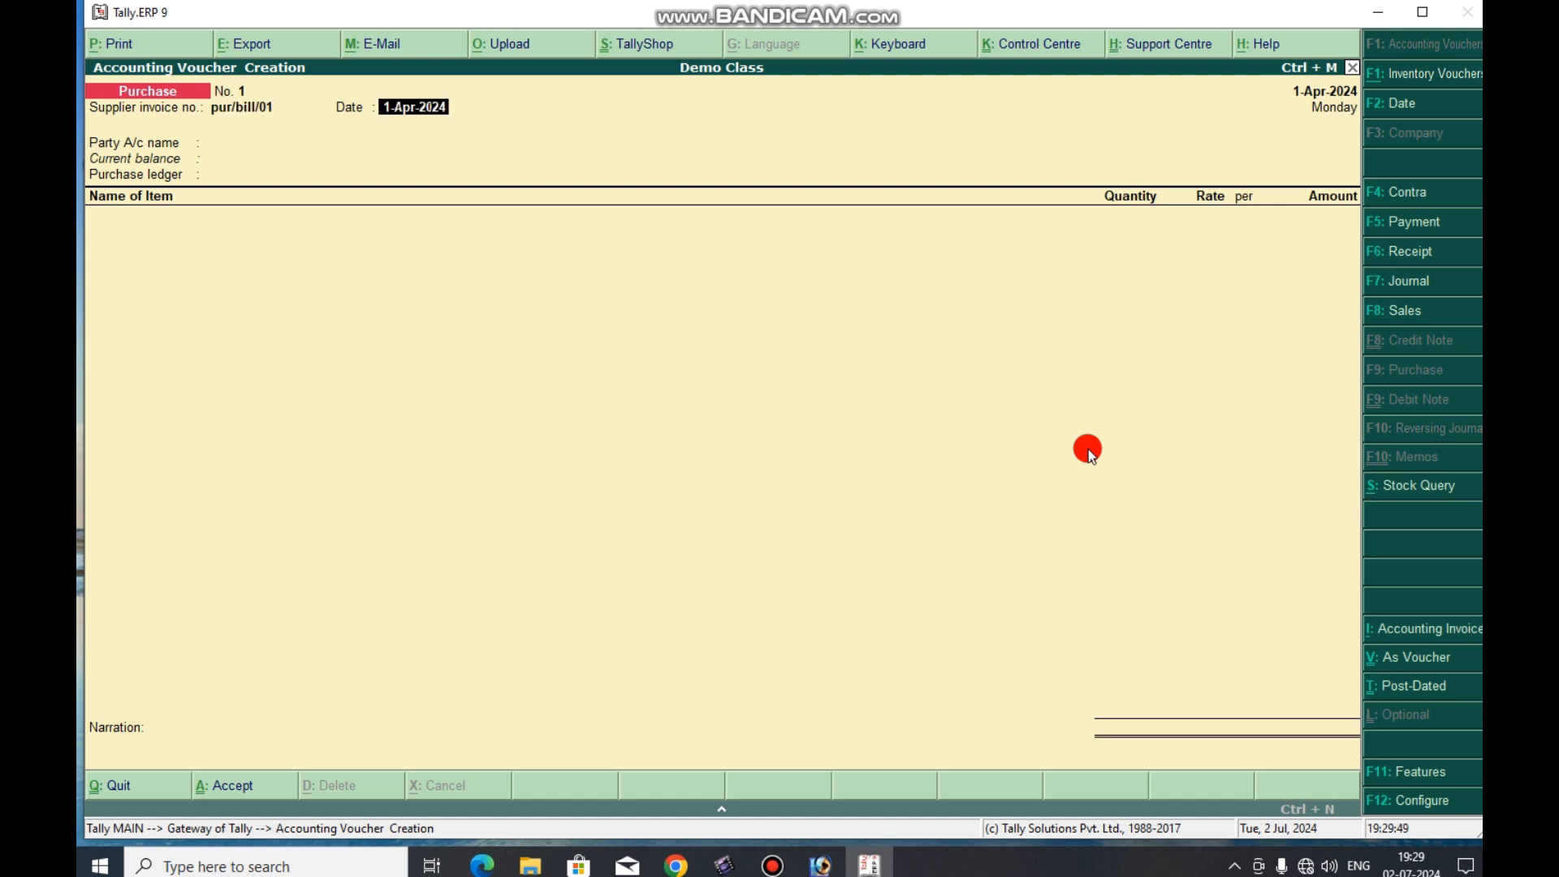
key("Return")
Step: Choose M/s Maya Ent. as the purchase party with default supplier details, and Purchase A/c as the purchase ledger
key("Down")
key("Down")
key("Down")
key("Up")
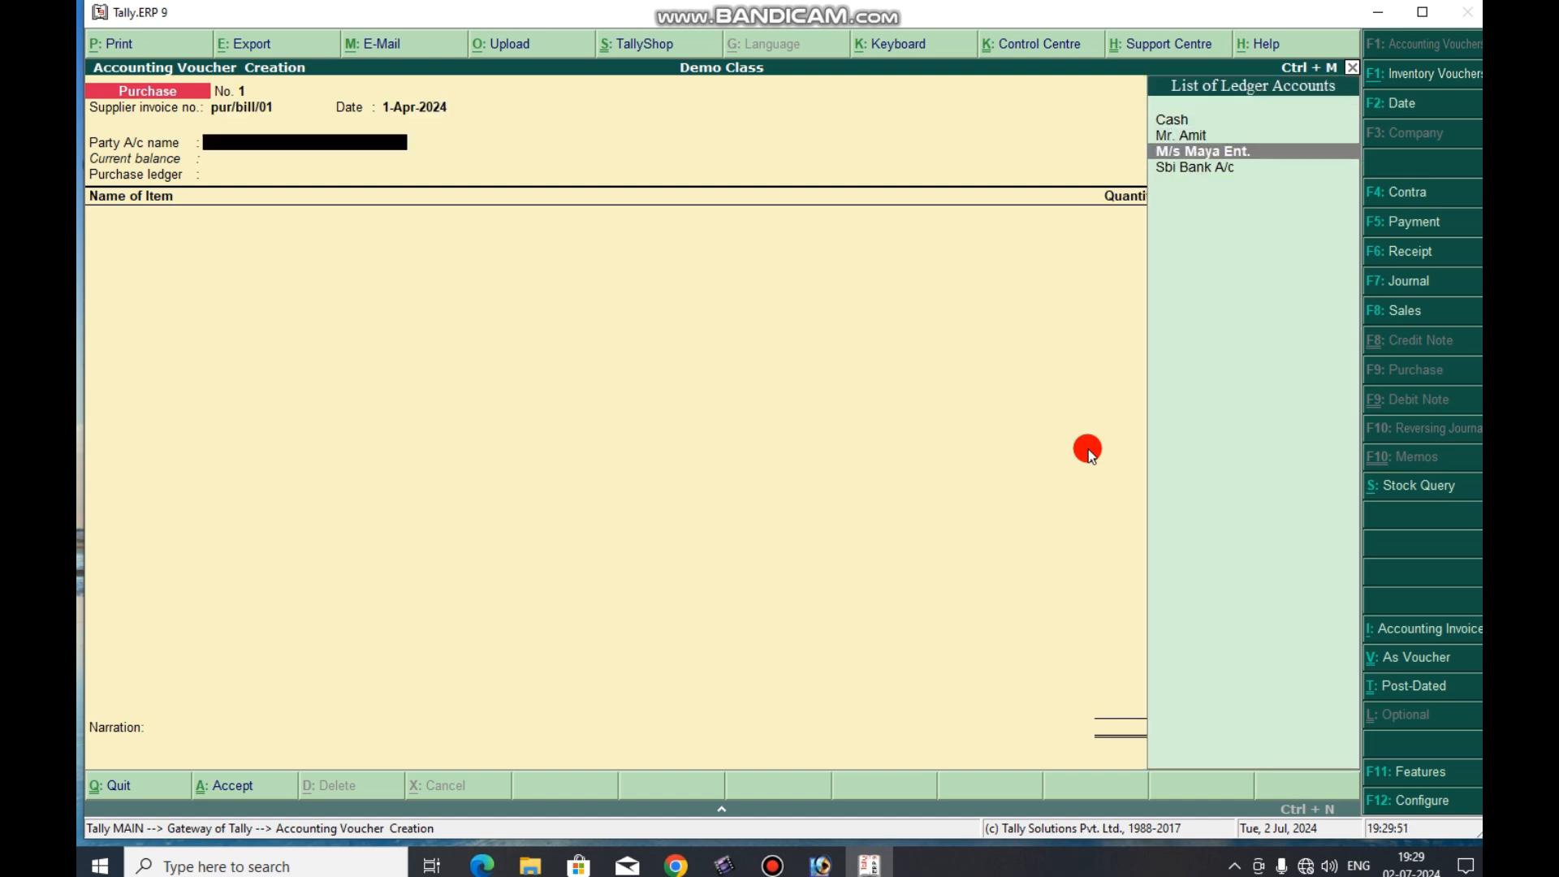
key("Return")
key("Return")
key("Return")
key("Return")
key("Return")
key("Return")
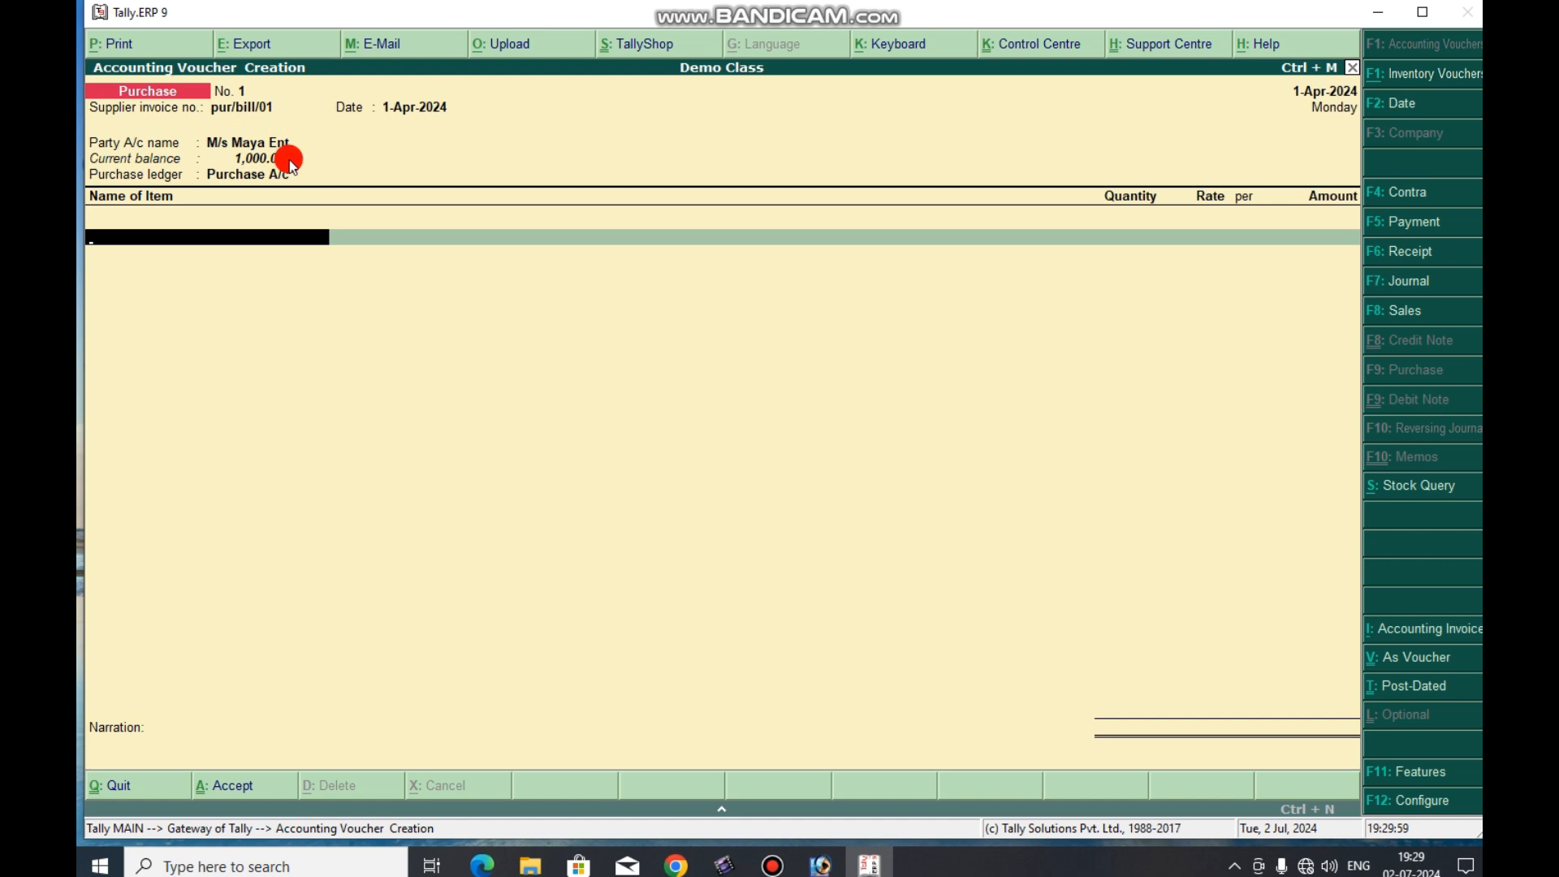
Step: Add the stock item Logitech to the purchase with a quantity of 100 pcs at a rate of 150 per pcs
key("space")
key("Down")
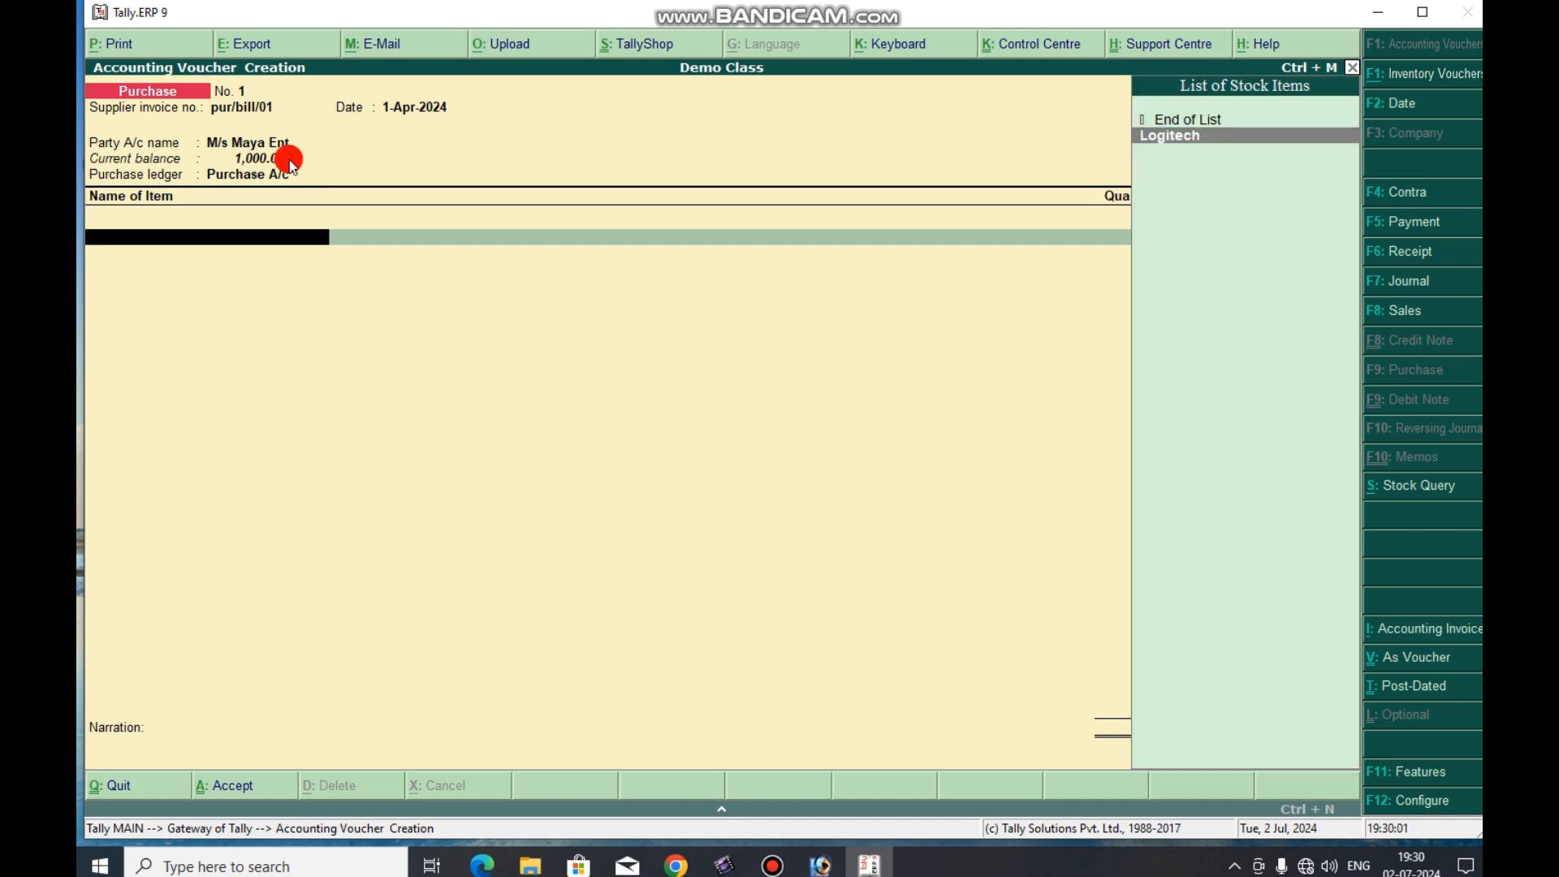
key("Return")
type("1")
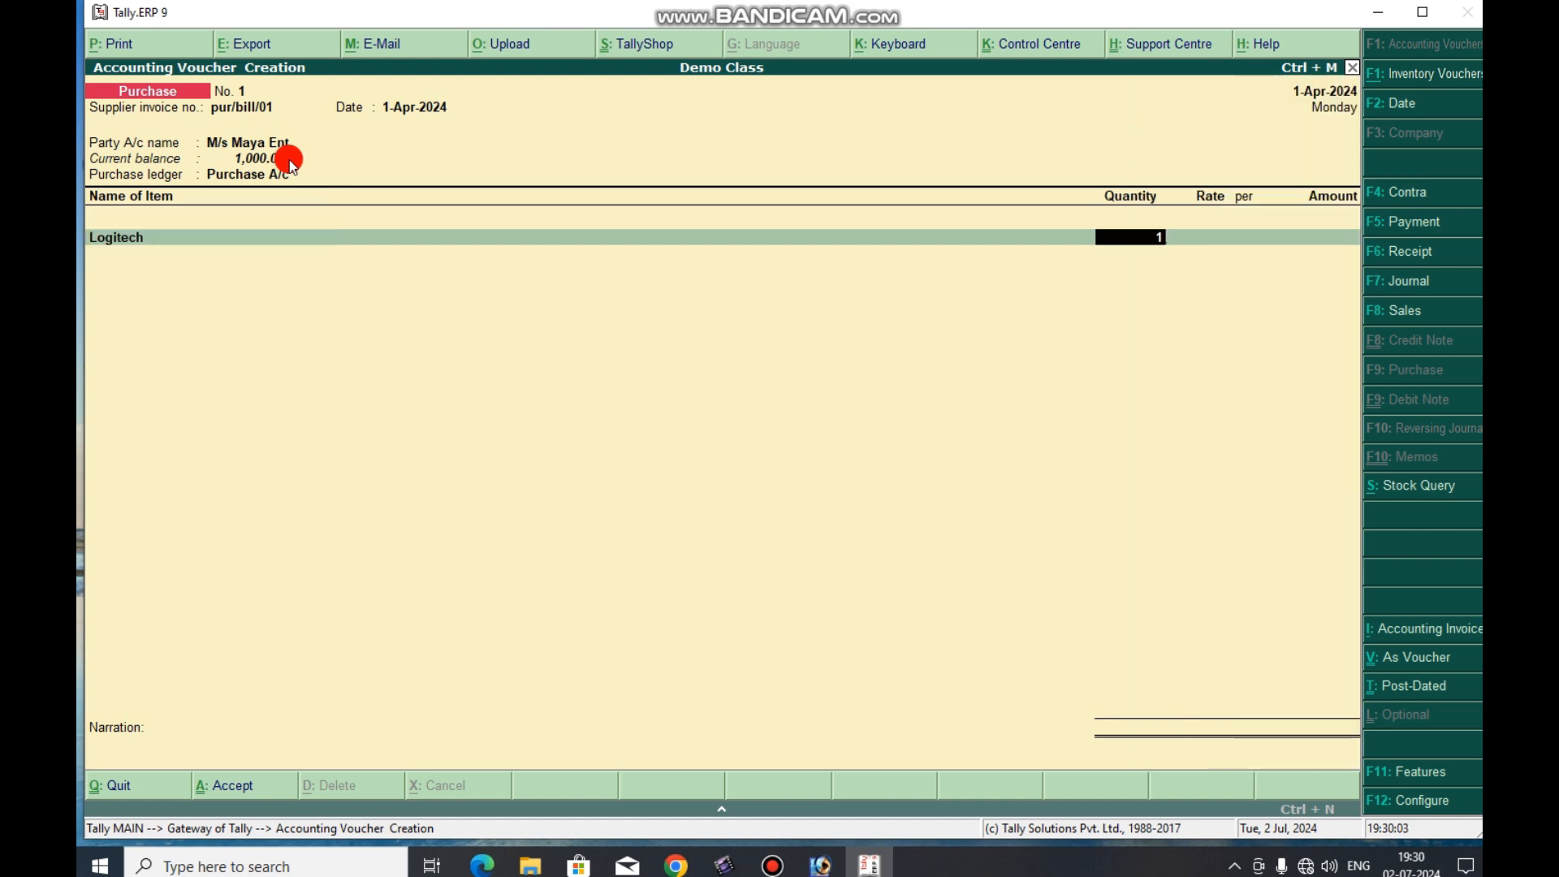
type("00")
key("Return")
type("15")
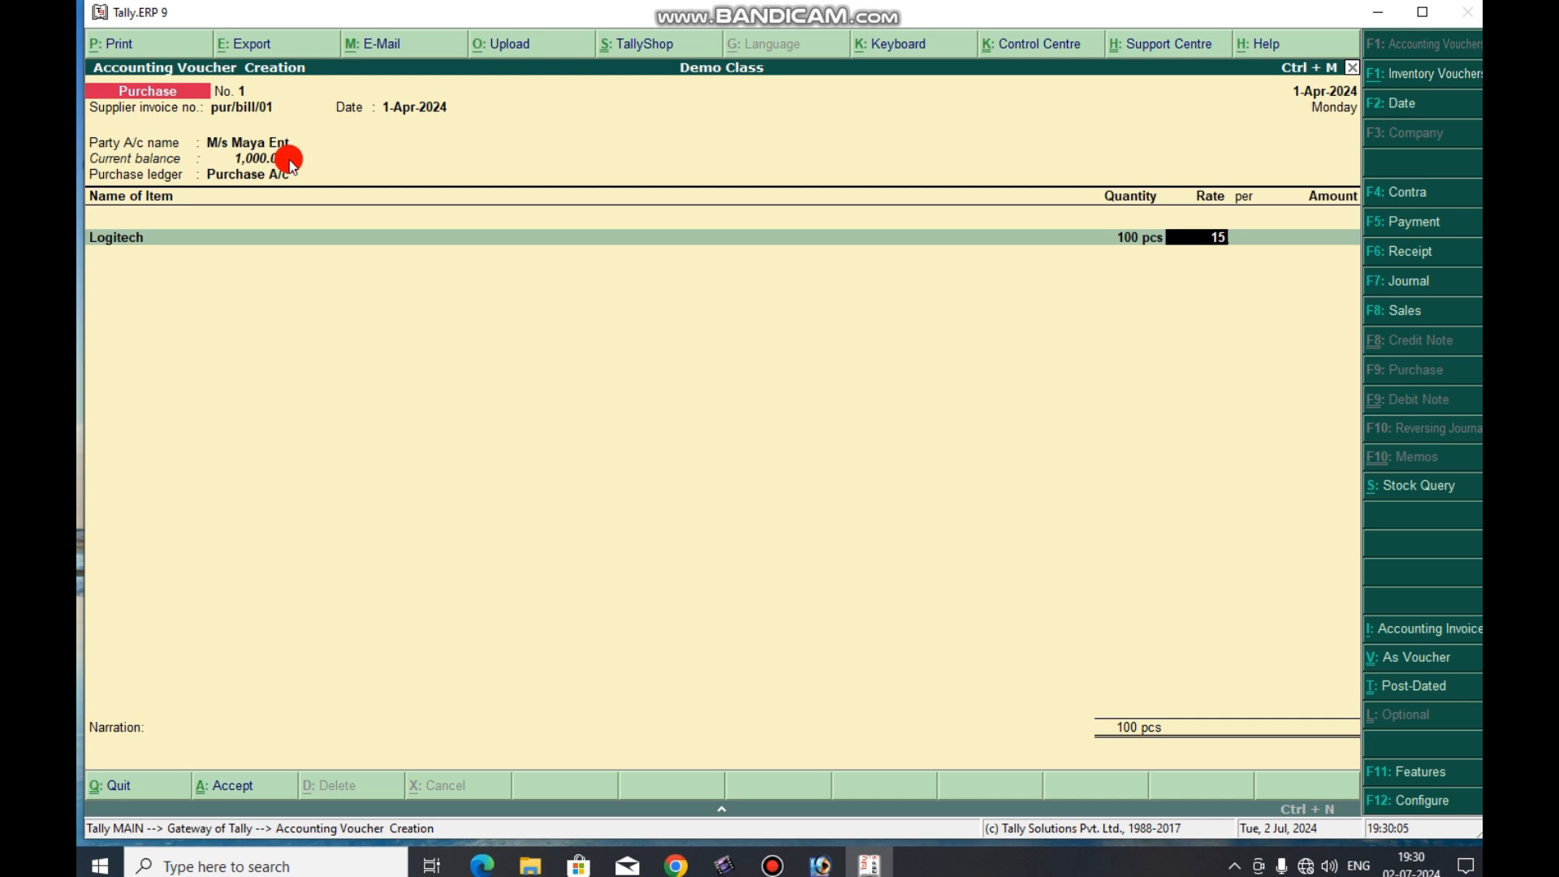
type("00")
key("BackSpace")
key("Return")
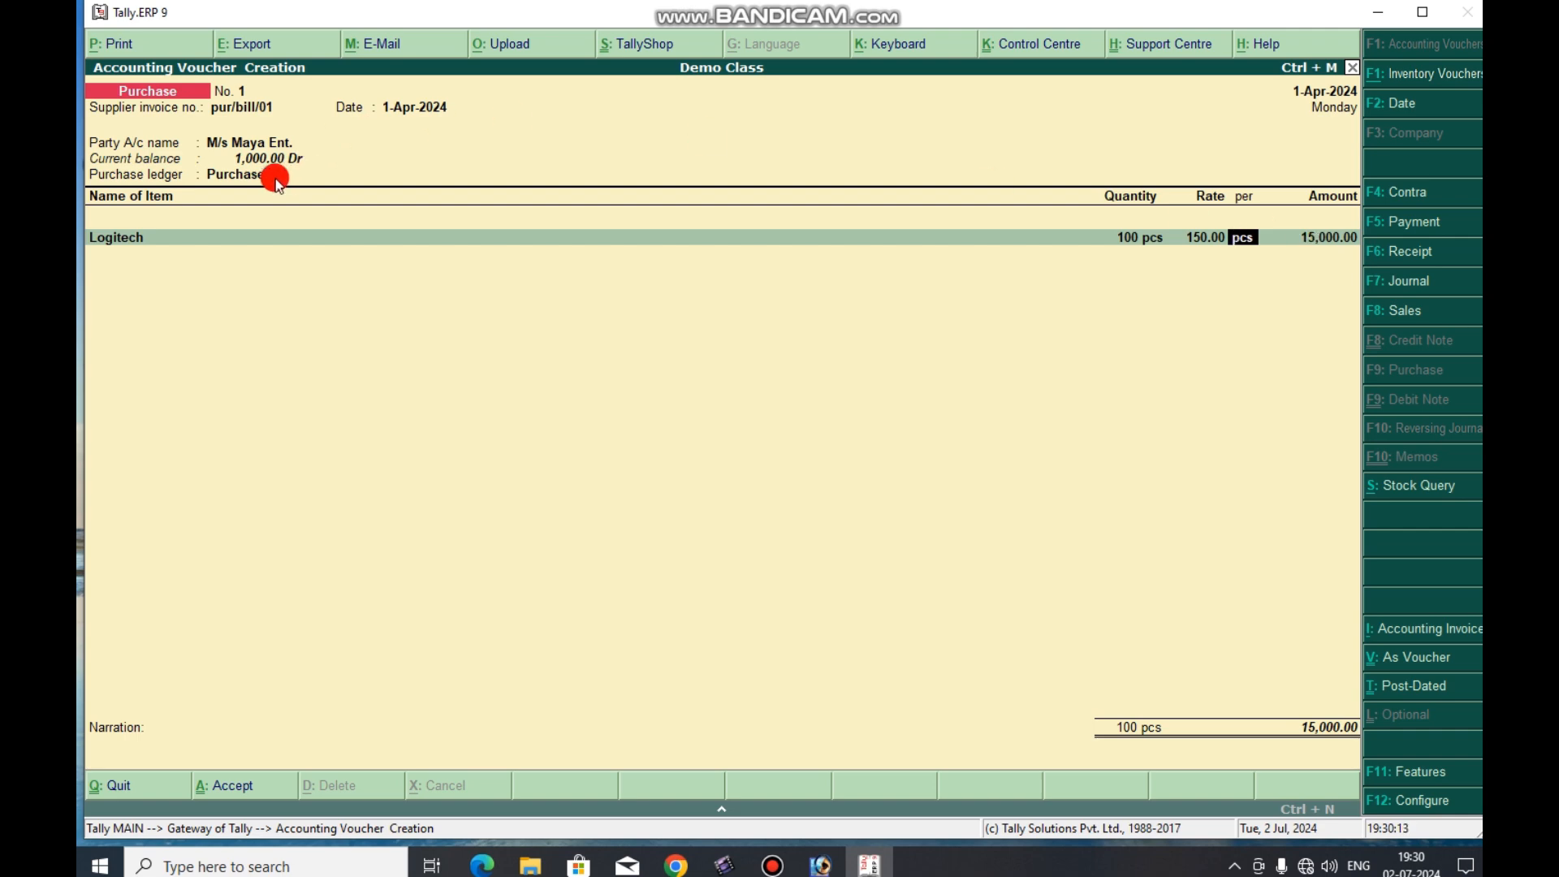
key("Return")
Step: End the purchase item list, leave the narration blank and save the purchase voucher
key("Return")
key("Return")
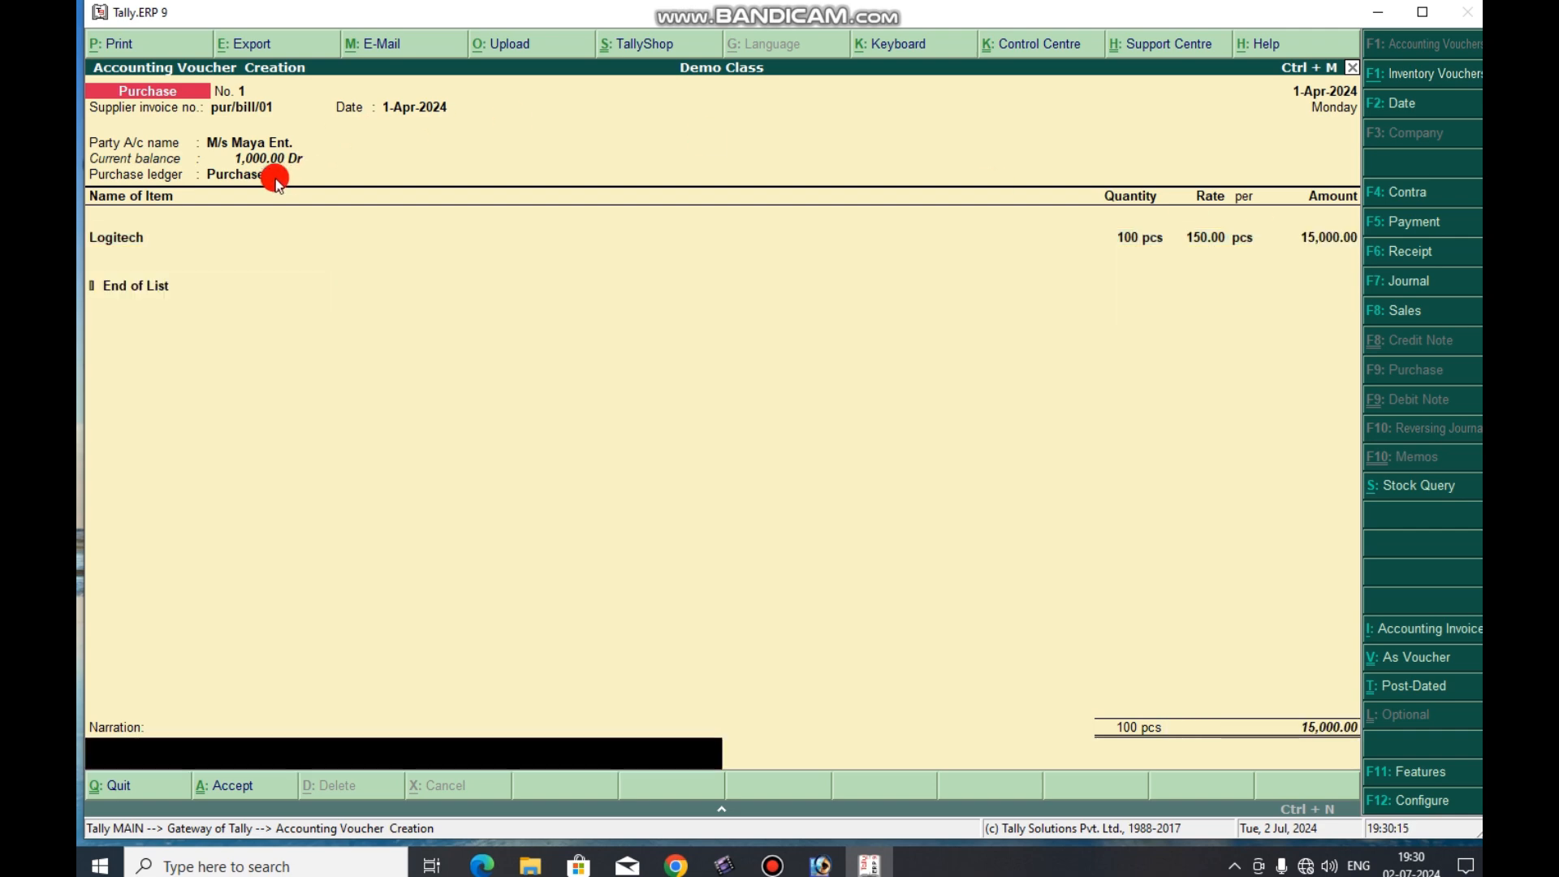
key("Return")
key("Return")
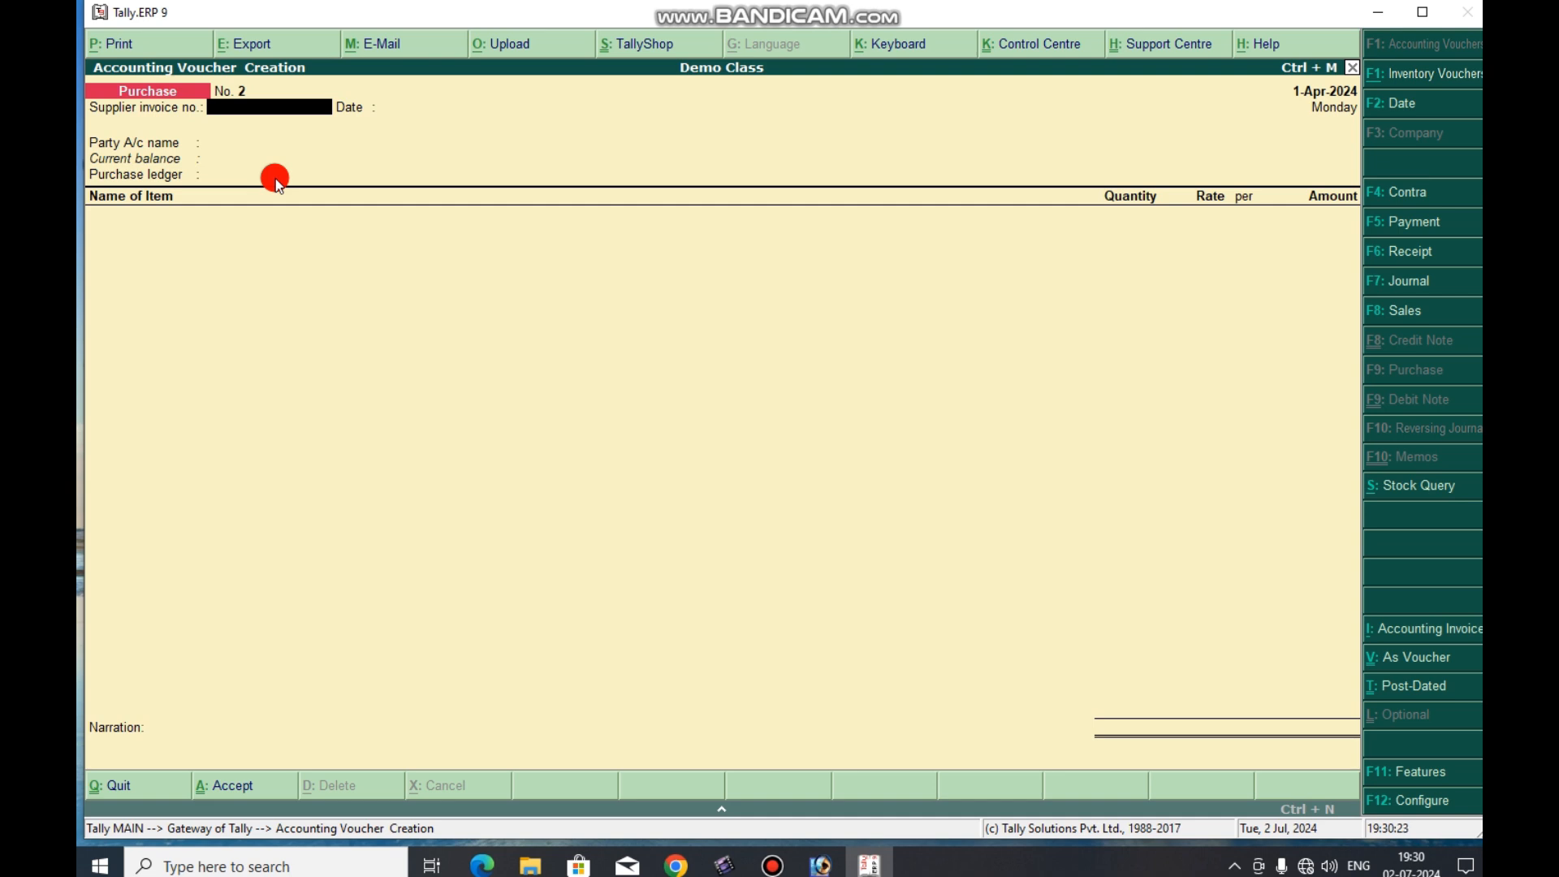
Step: Start a sales voucher with the reference number sale/bill/01
key("F8")
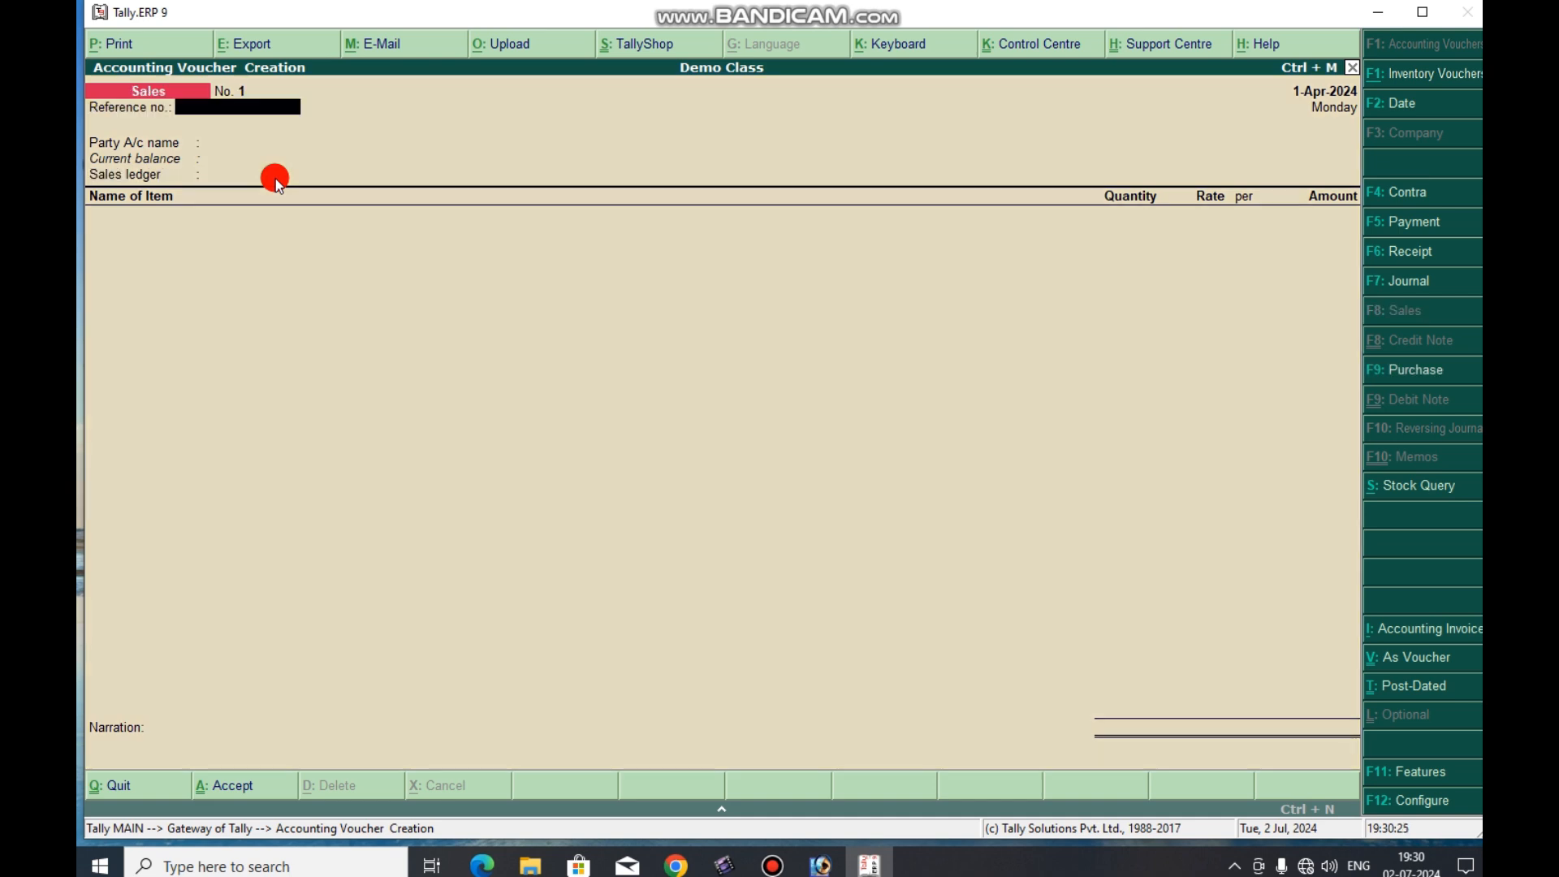
type("sale/bill/01")
key("Return")
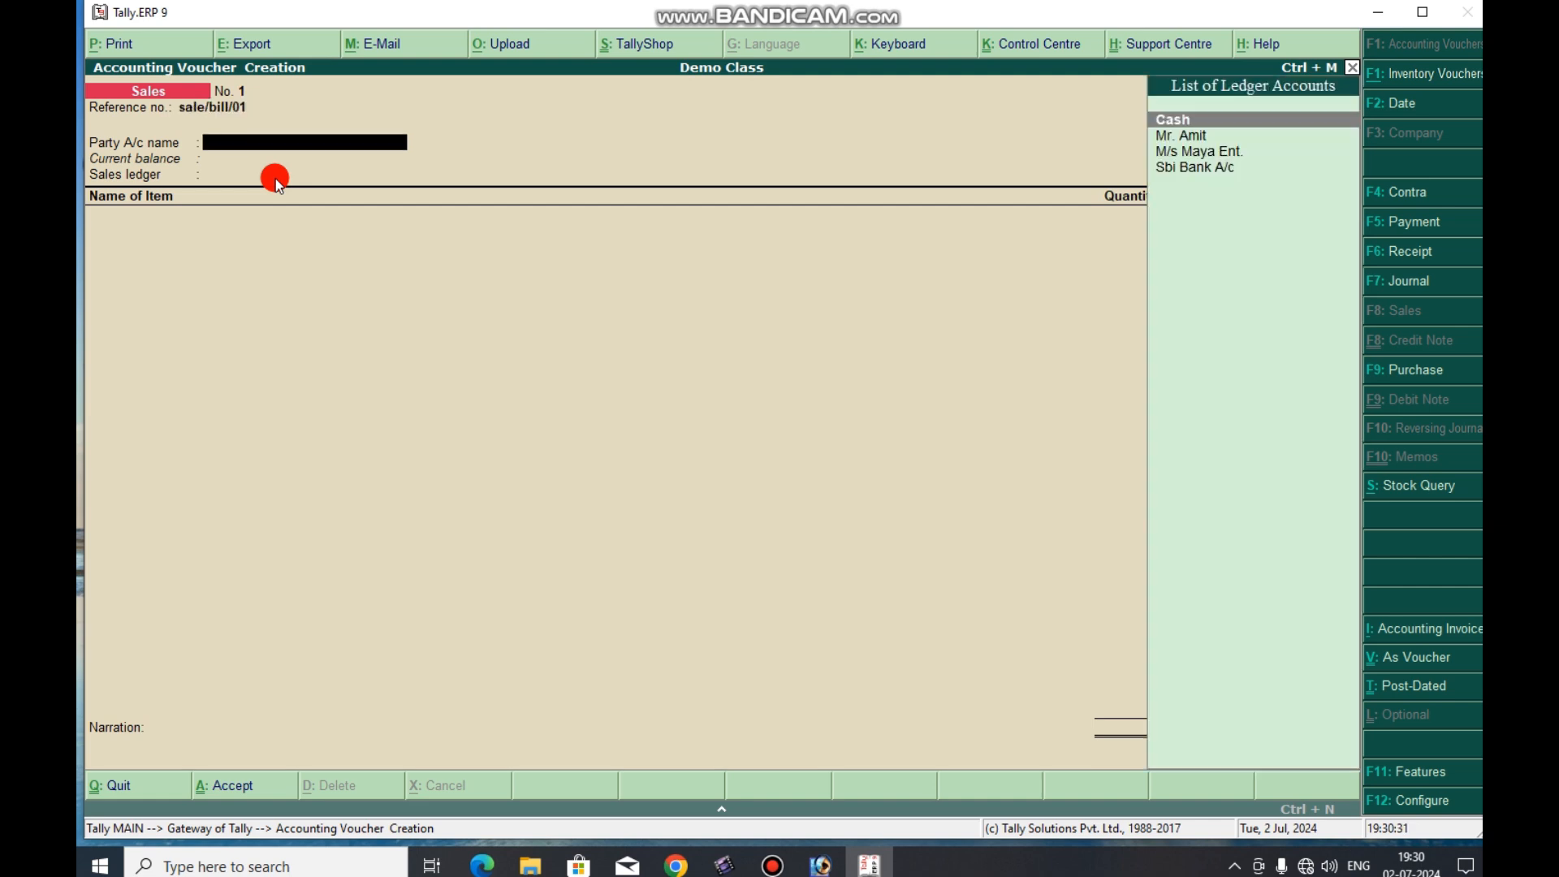
Step: Choose the customer's ledger as the sales party, accept the default despatch, order and buyer details, and select Sales A/c as the sales ledger
key("Down")
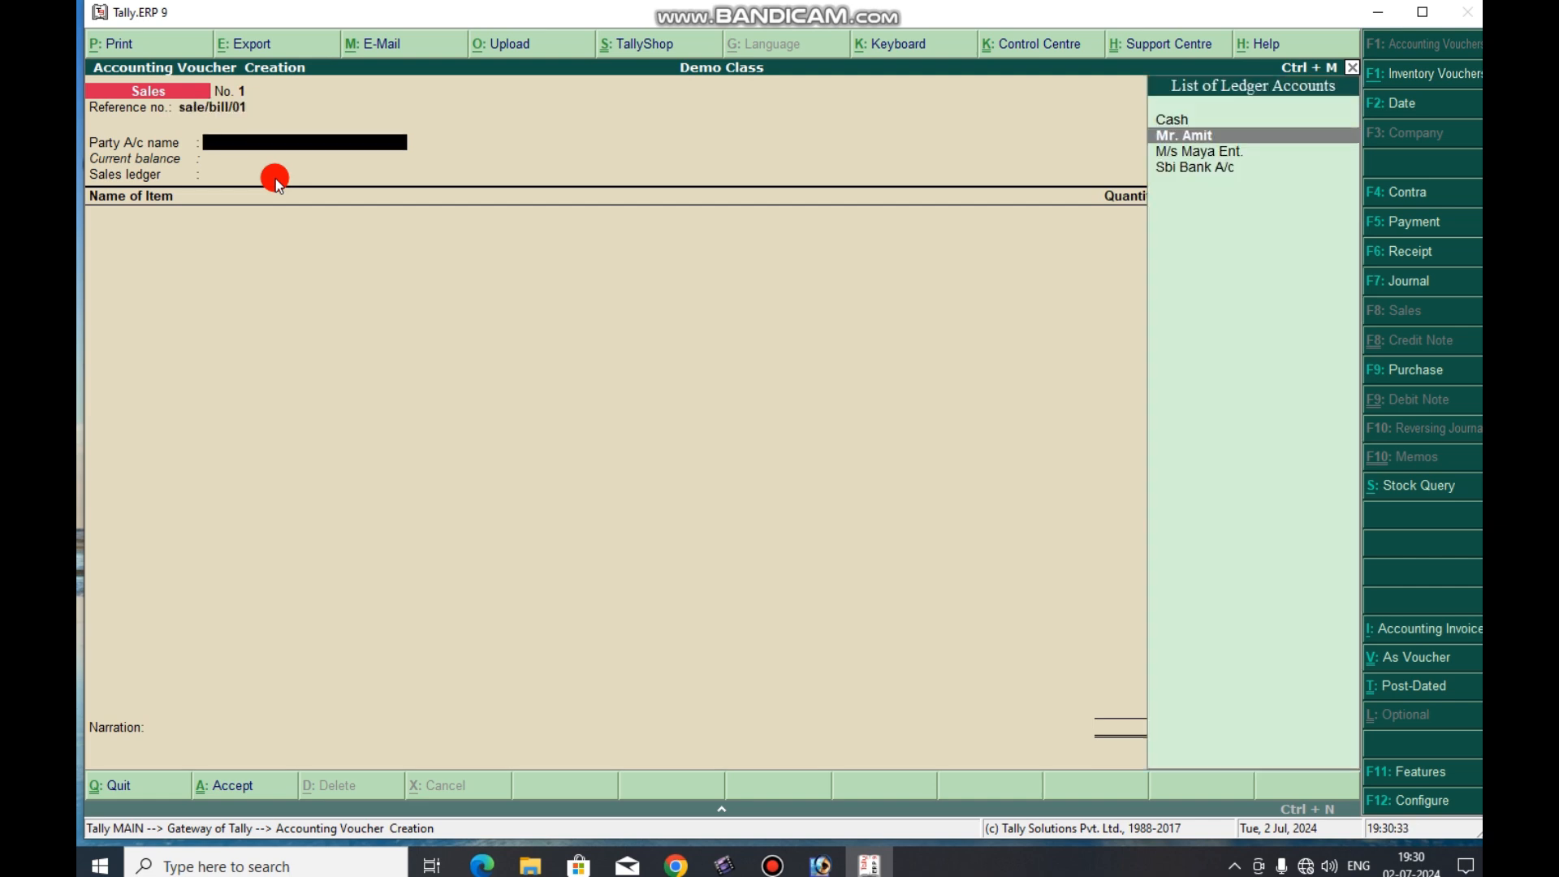
key("Return")
key("Return")
key("Return")
key("Return")
key("Return")
key("Return")
key("Return")
key("Return")
key("Return")
key("Return")
key("Return")
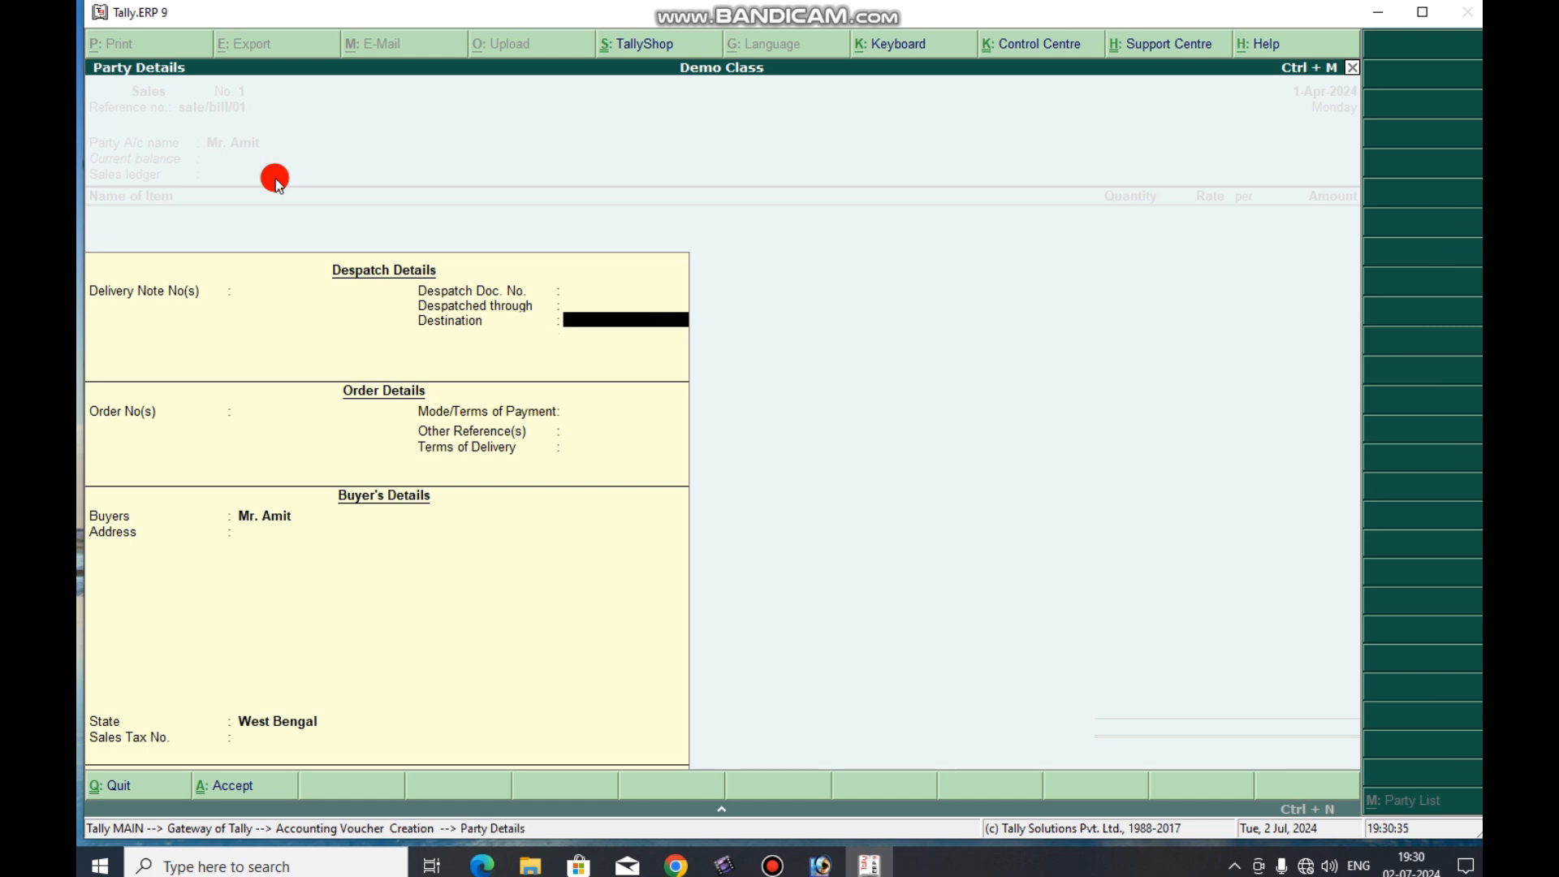
key("Return")
key("Return")
key("Return")
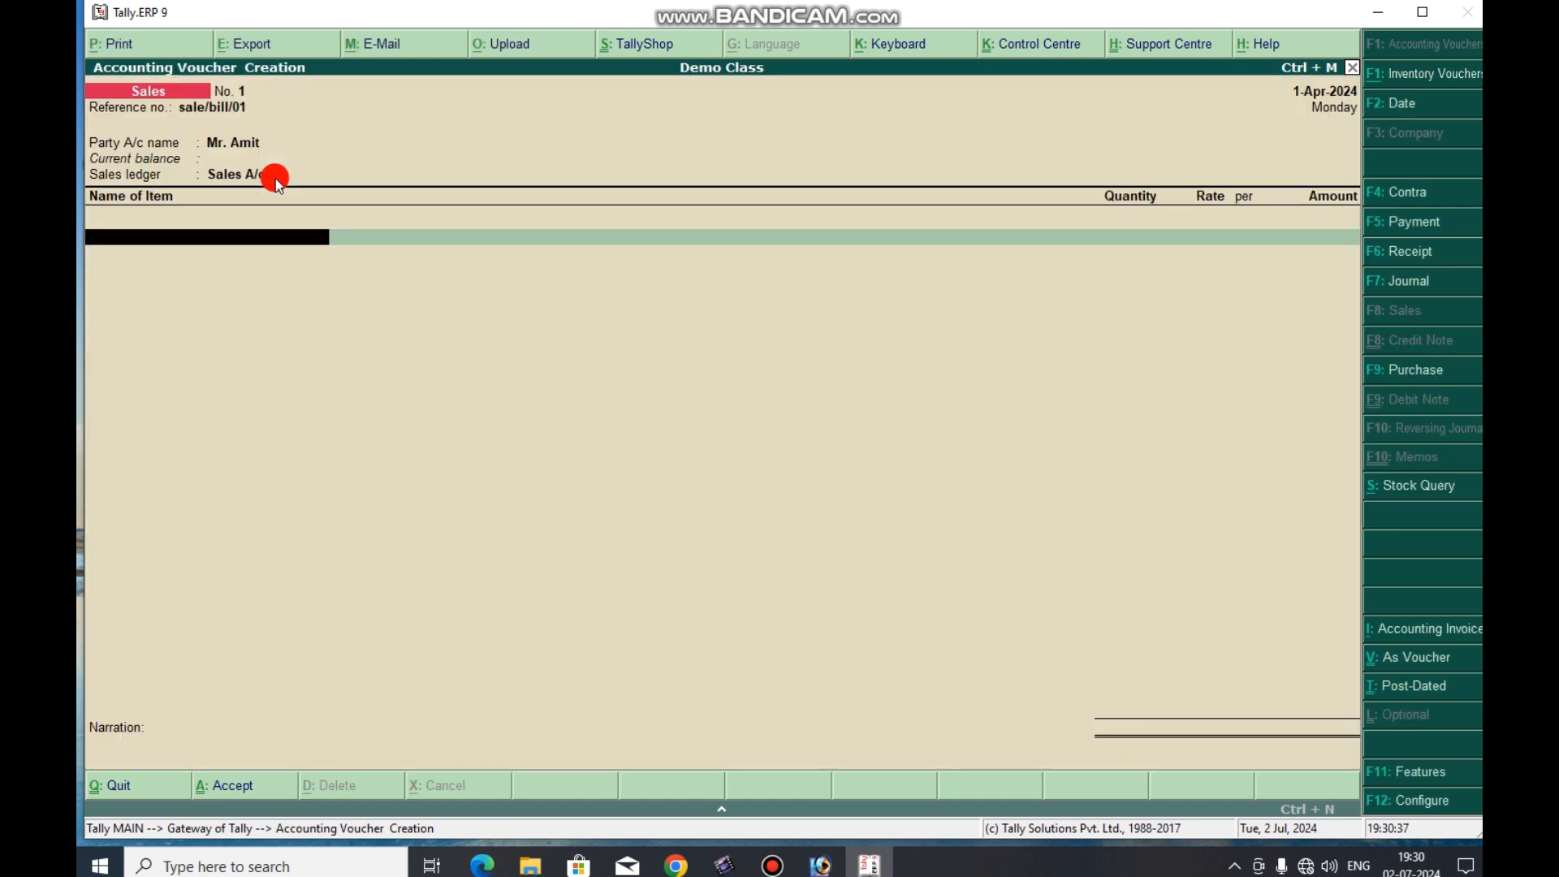
Step: Add Logitech to the sales voucher at 100 pcs and a rate of 185 per pcs, and save the voucher
key("Down")
key("Return")
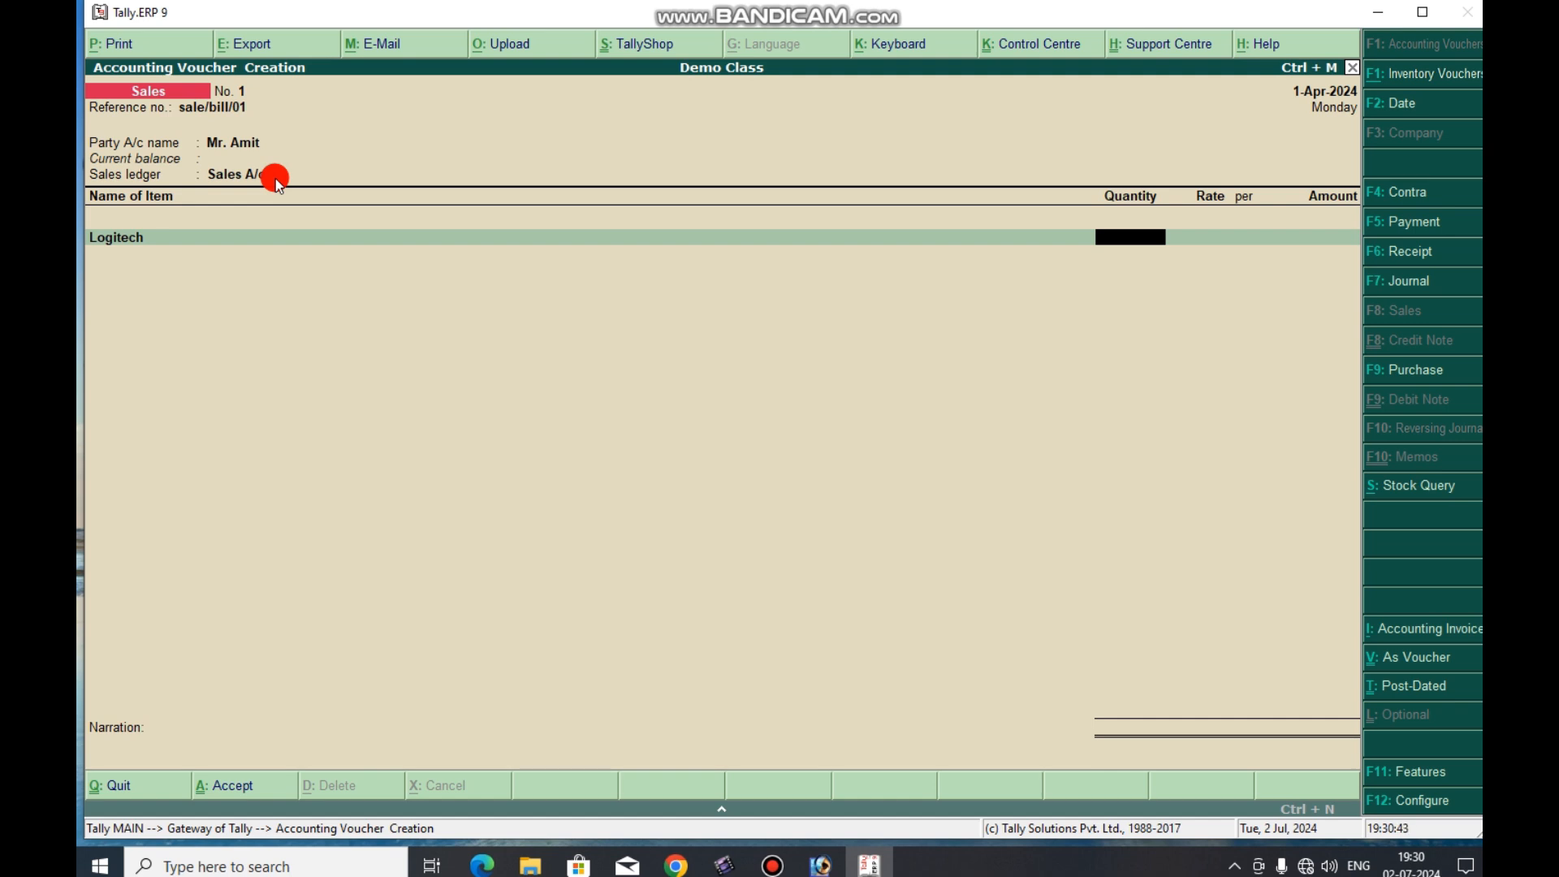
type("100")
key("Return")
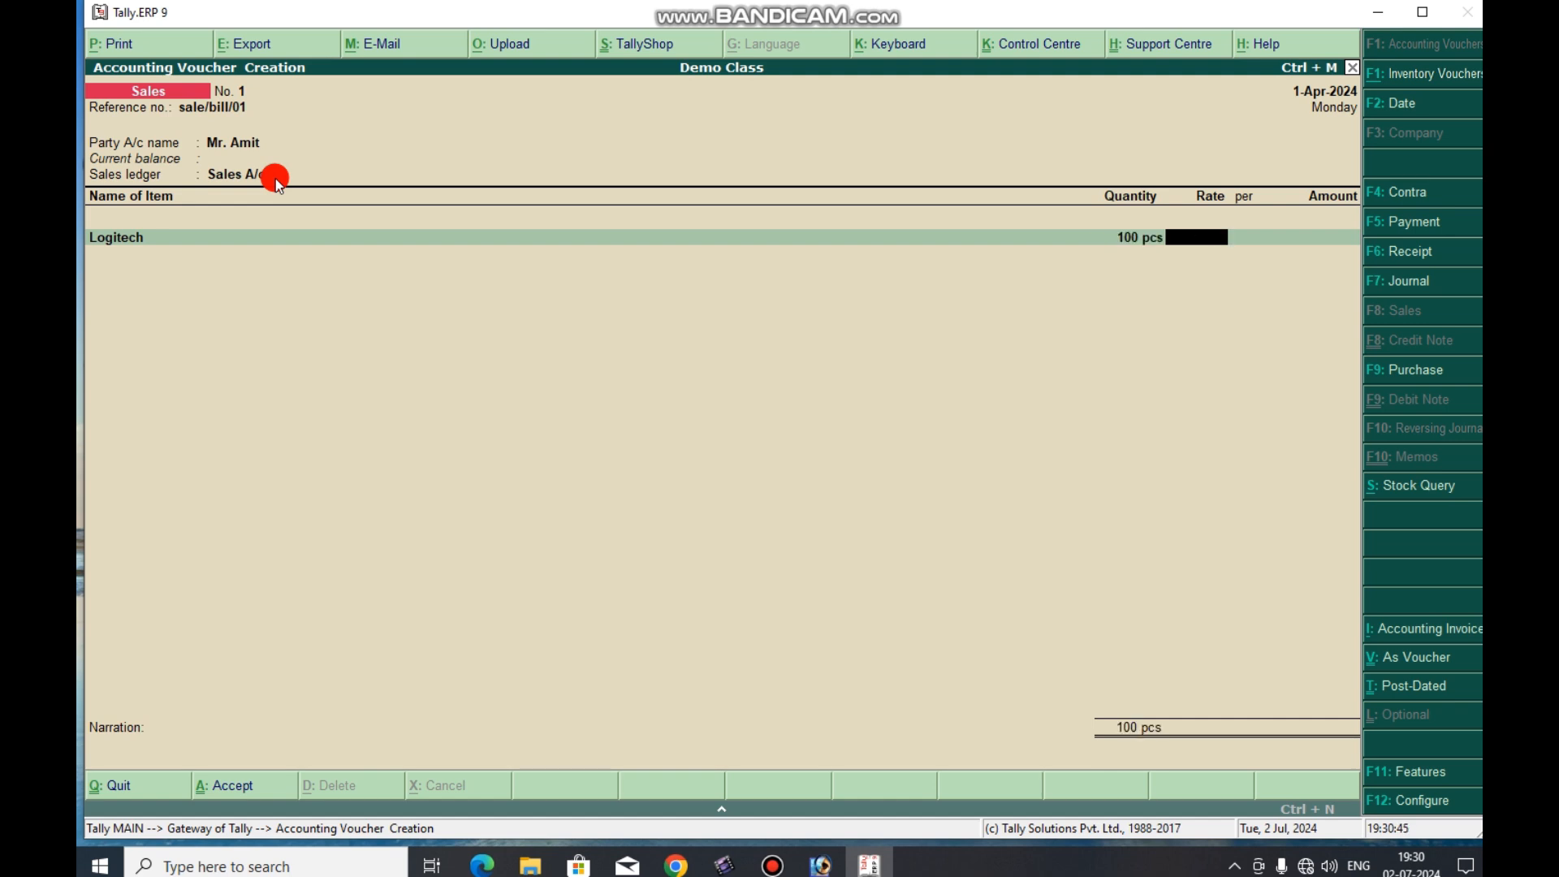
type("185")
key("Return")
key("Return")
key("Return")
key("Return")
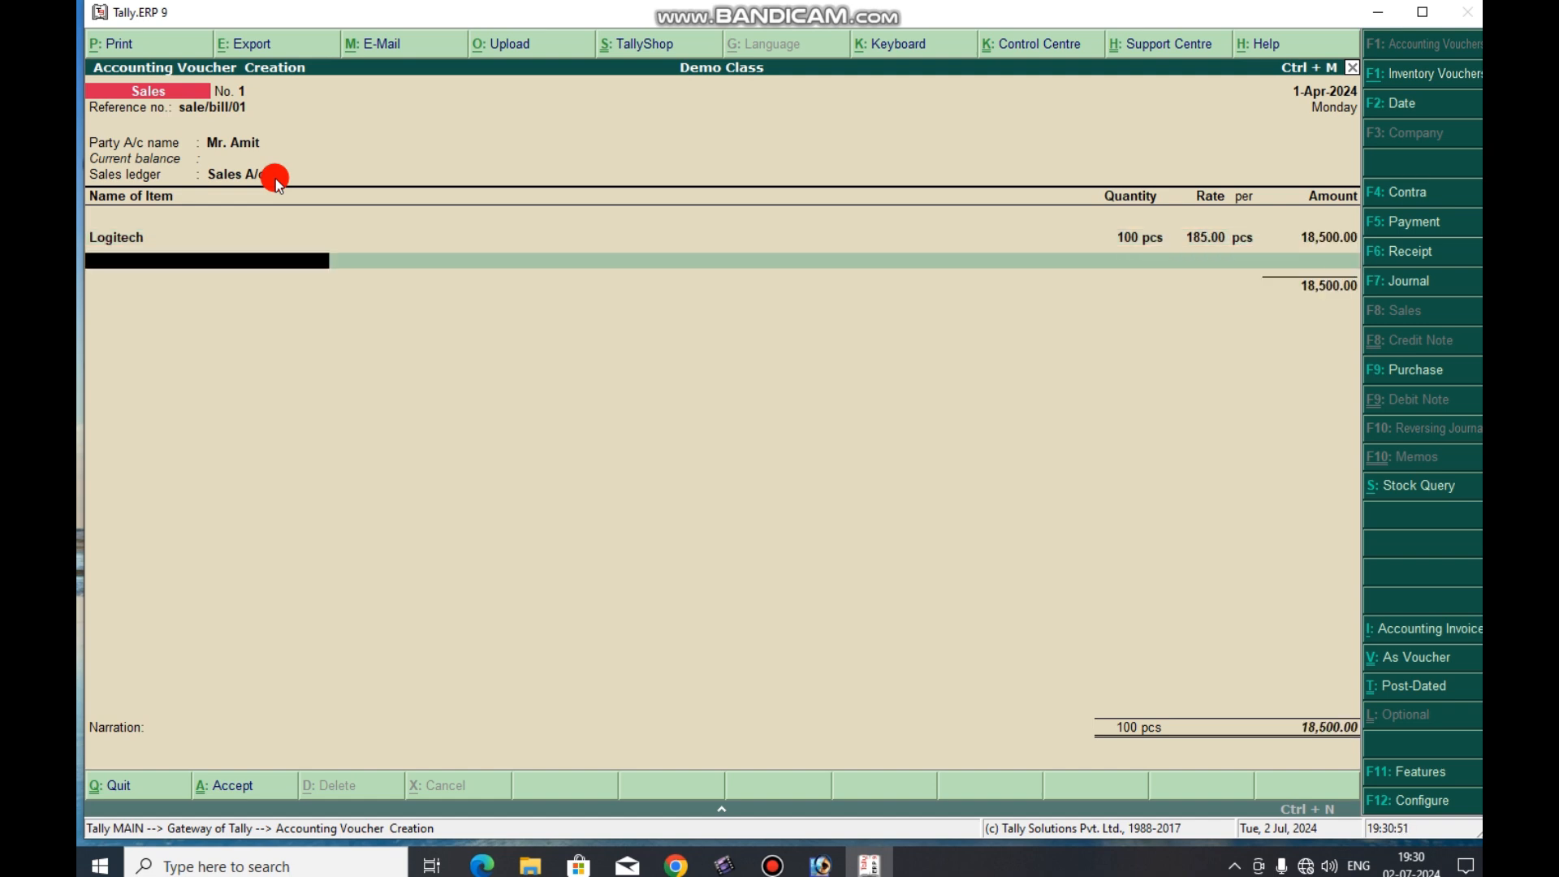
key("Return")
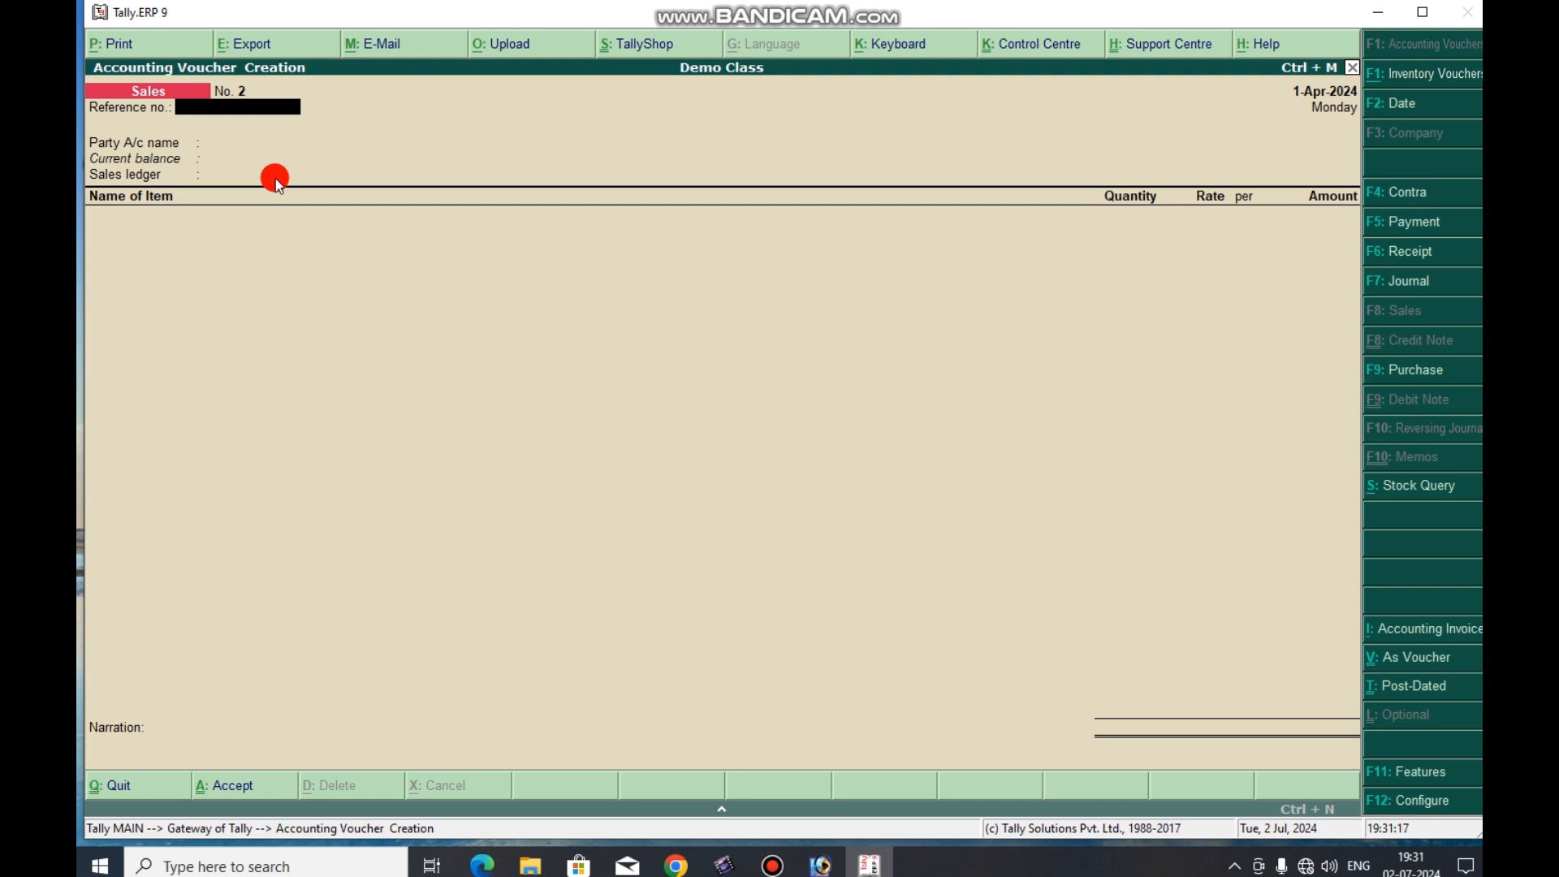
Step: Start a receipt voucher crediting the customer's ledger with 9250, allocated as Agst Ref to bill 1
key("F6")
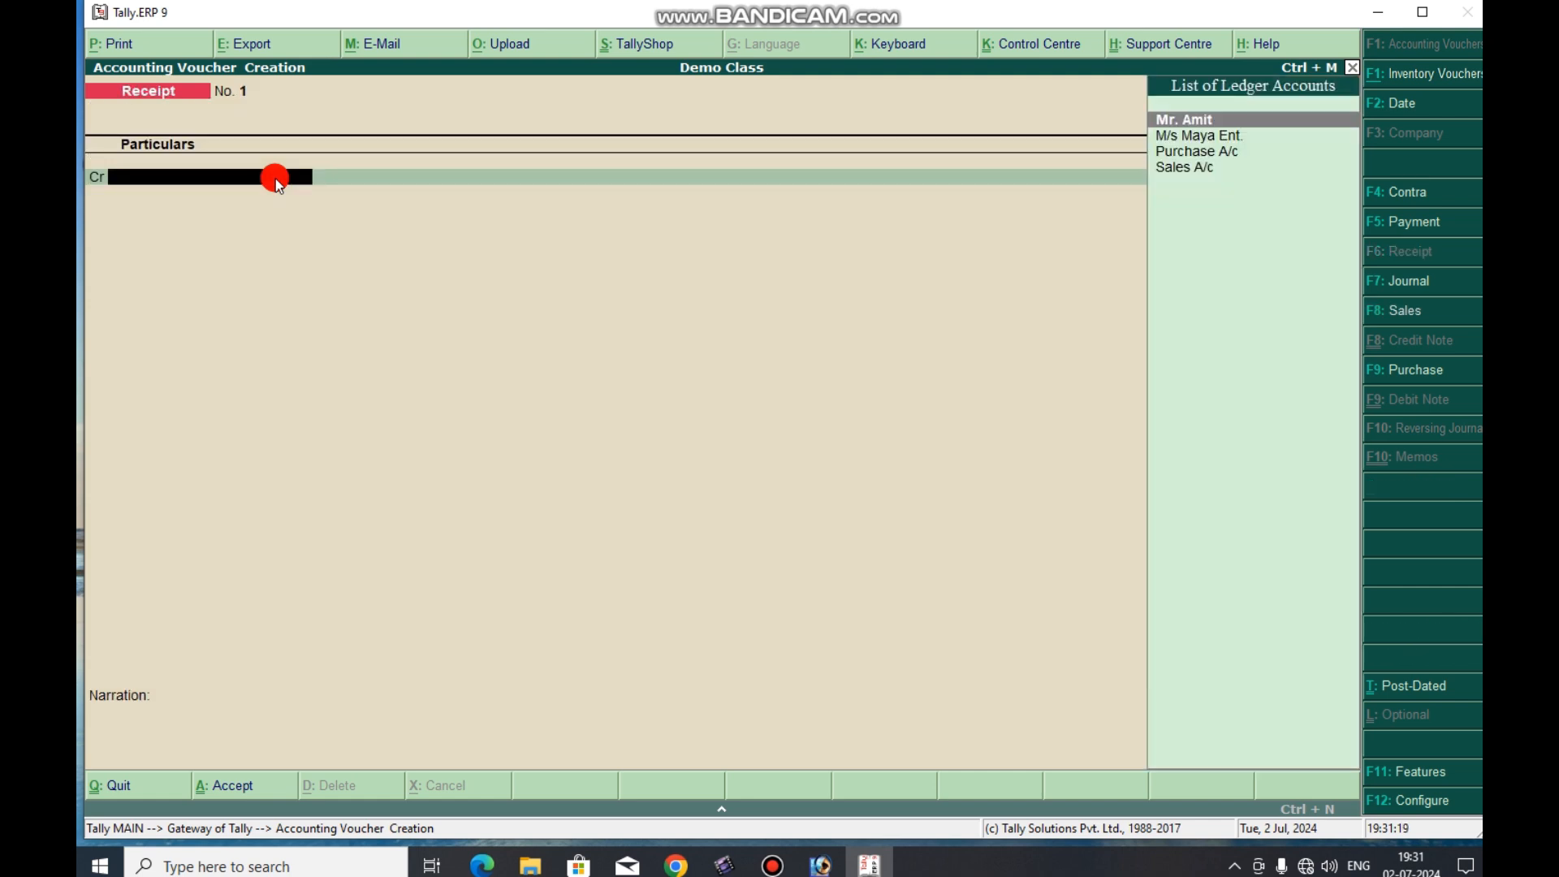
key("Return")
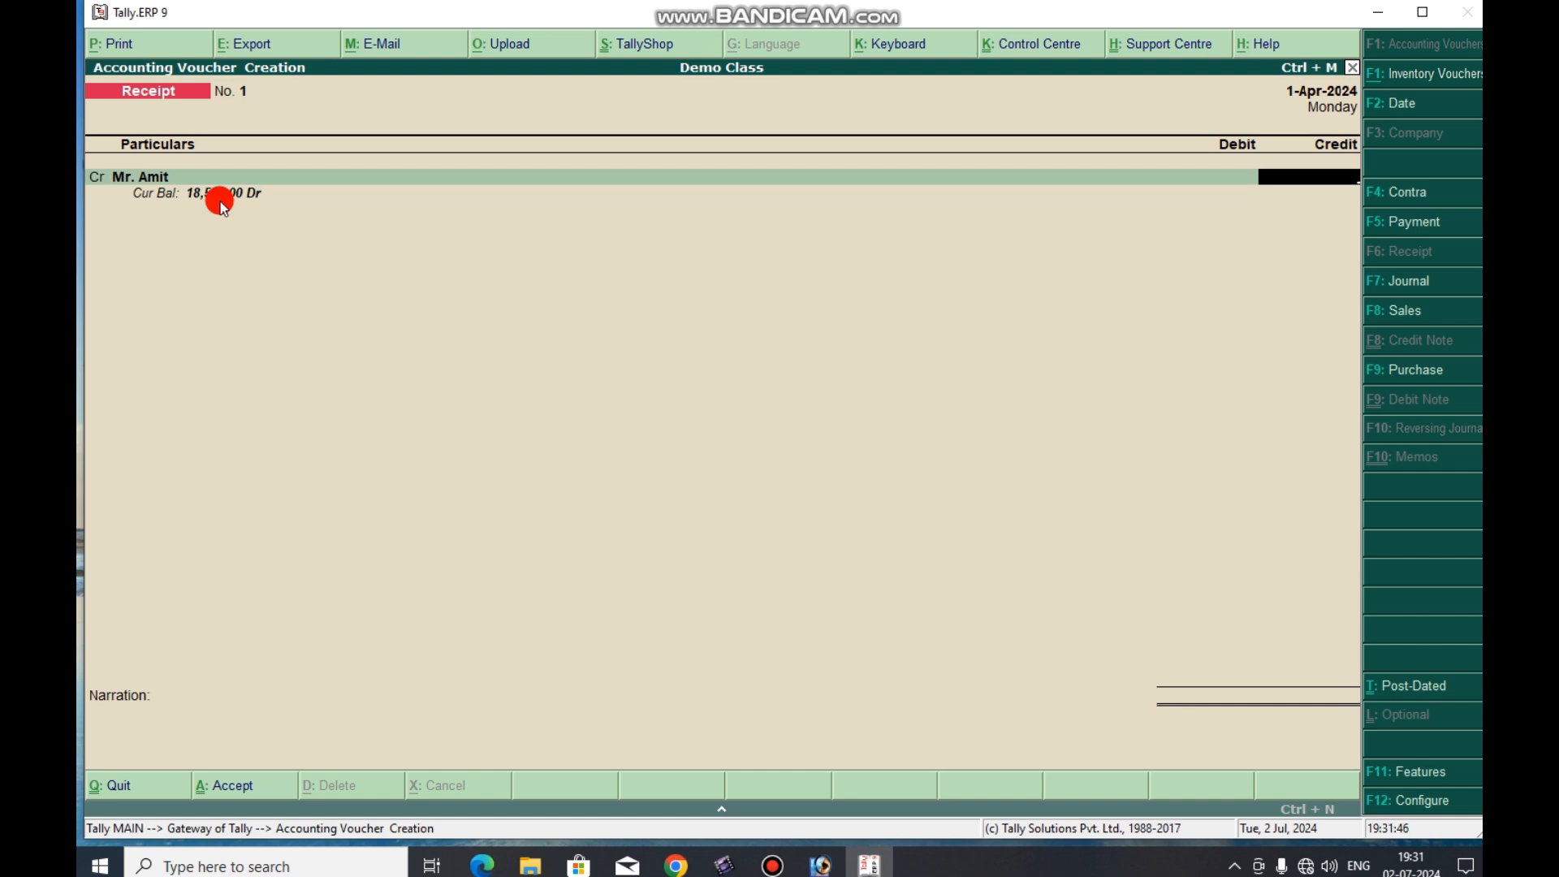
type("9250")
left_click(219, 200)
key("Return")
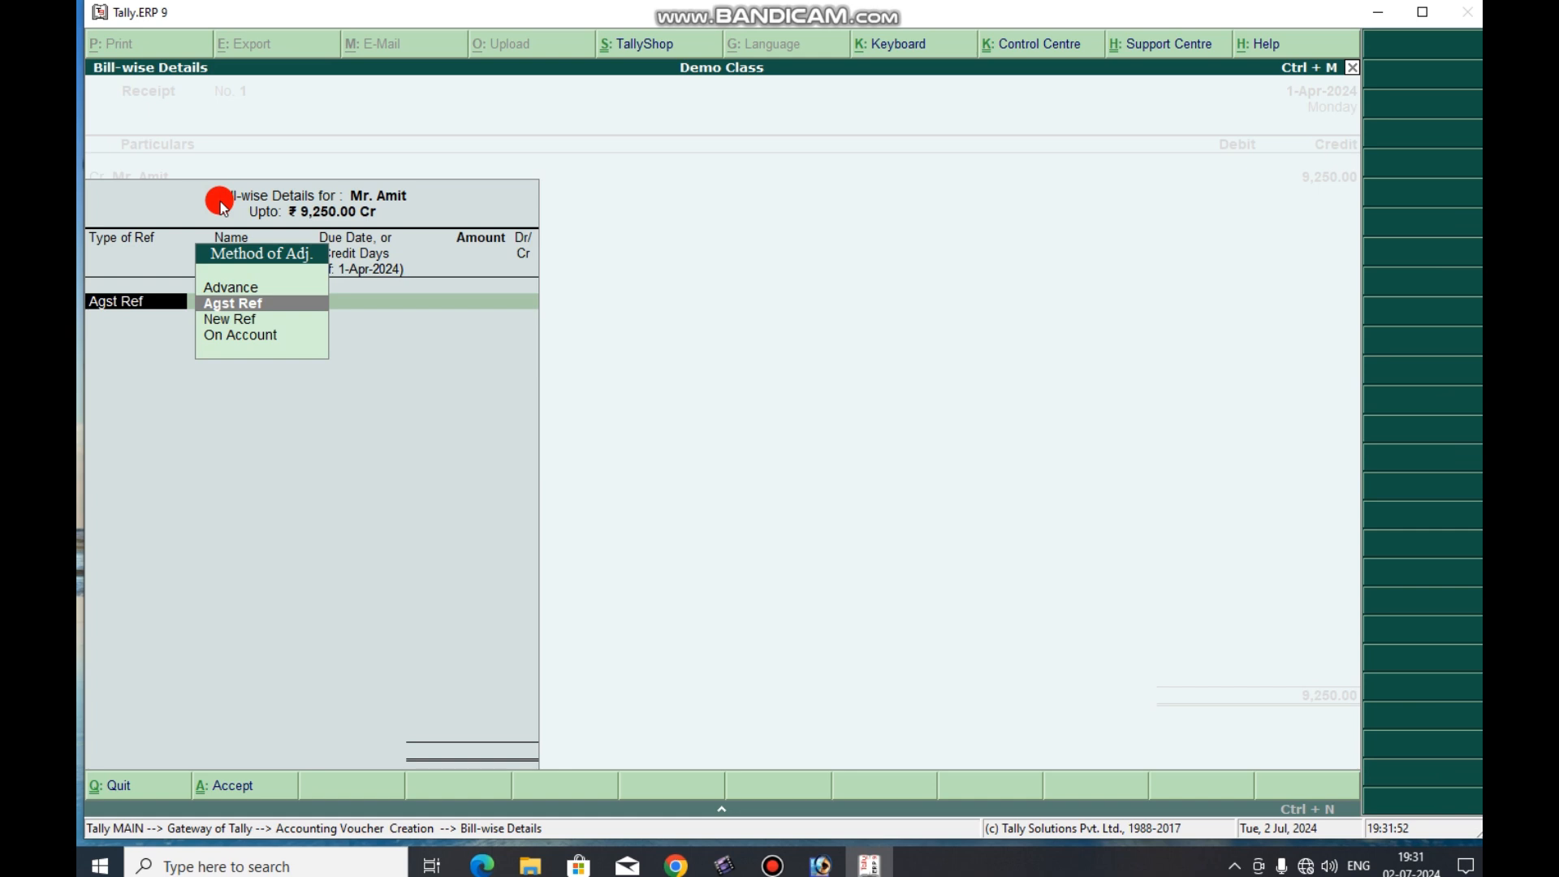
key("Return")
key("Return")
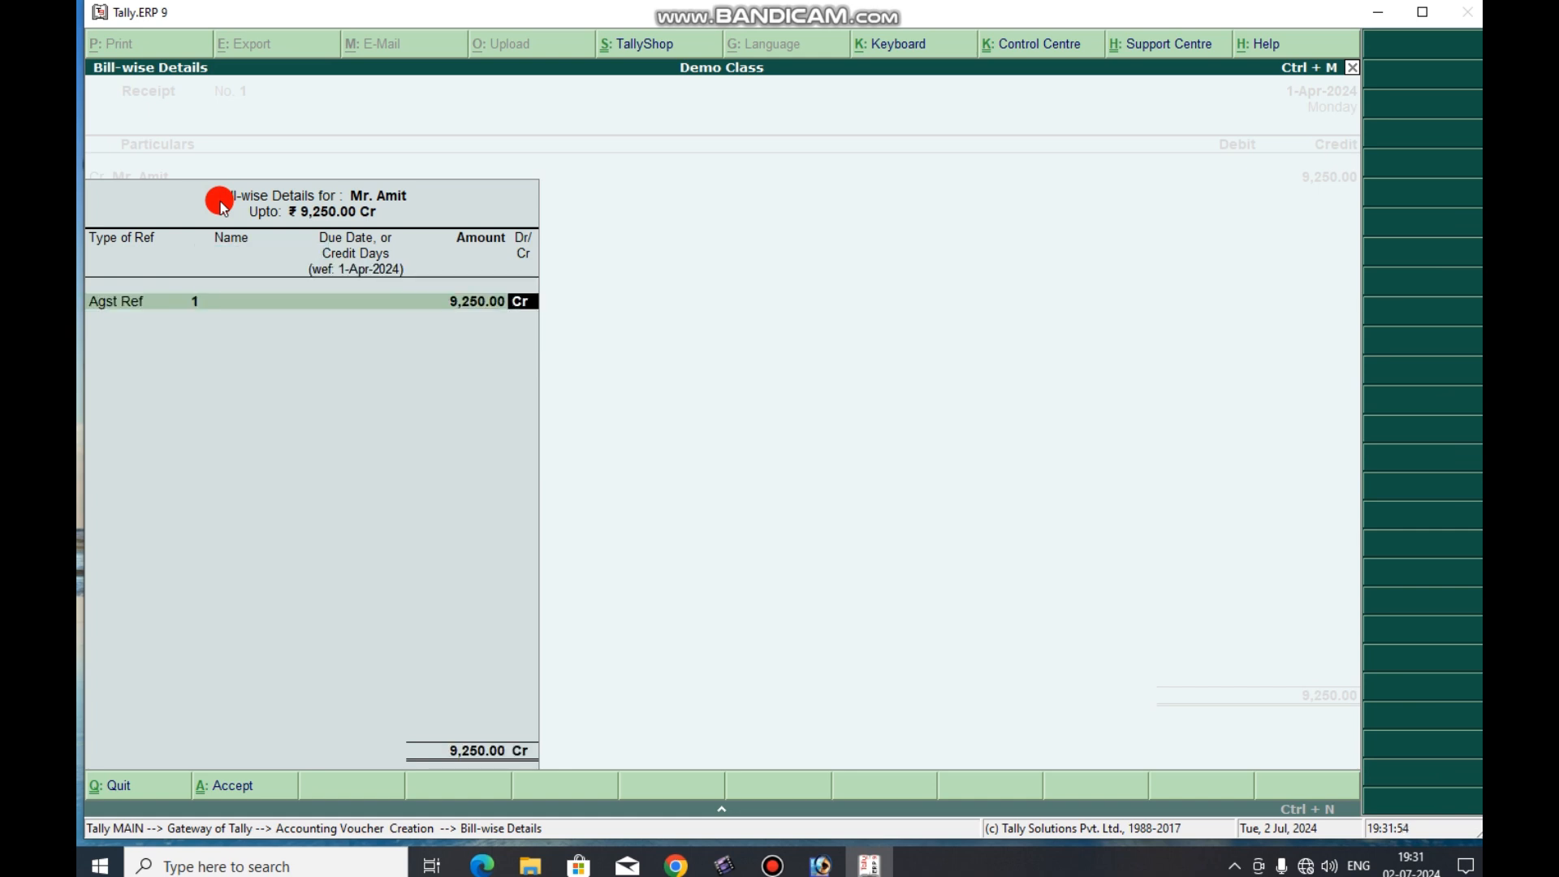
key("Return")
key("Return")
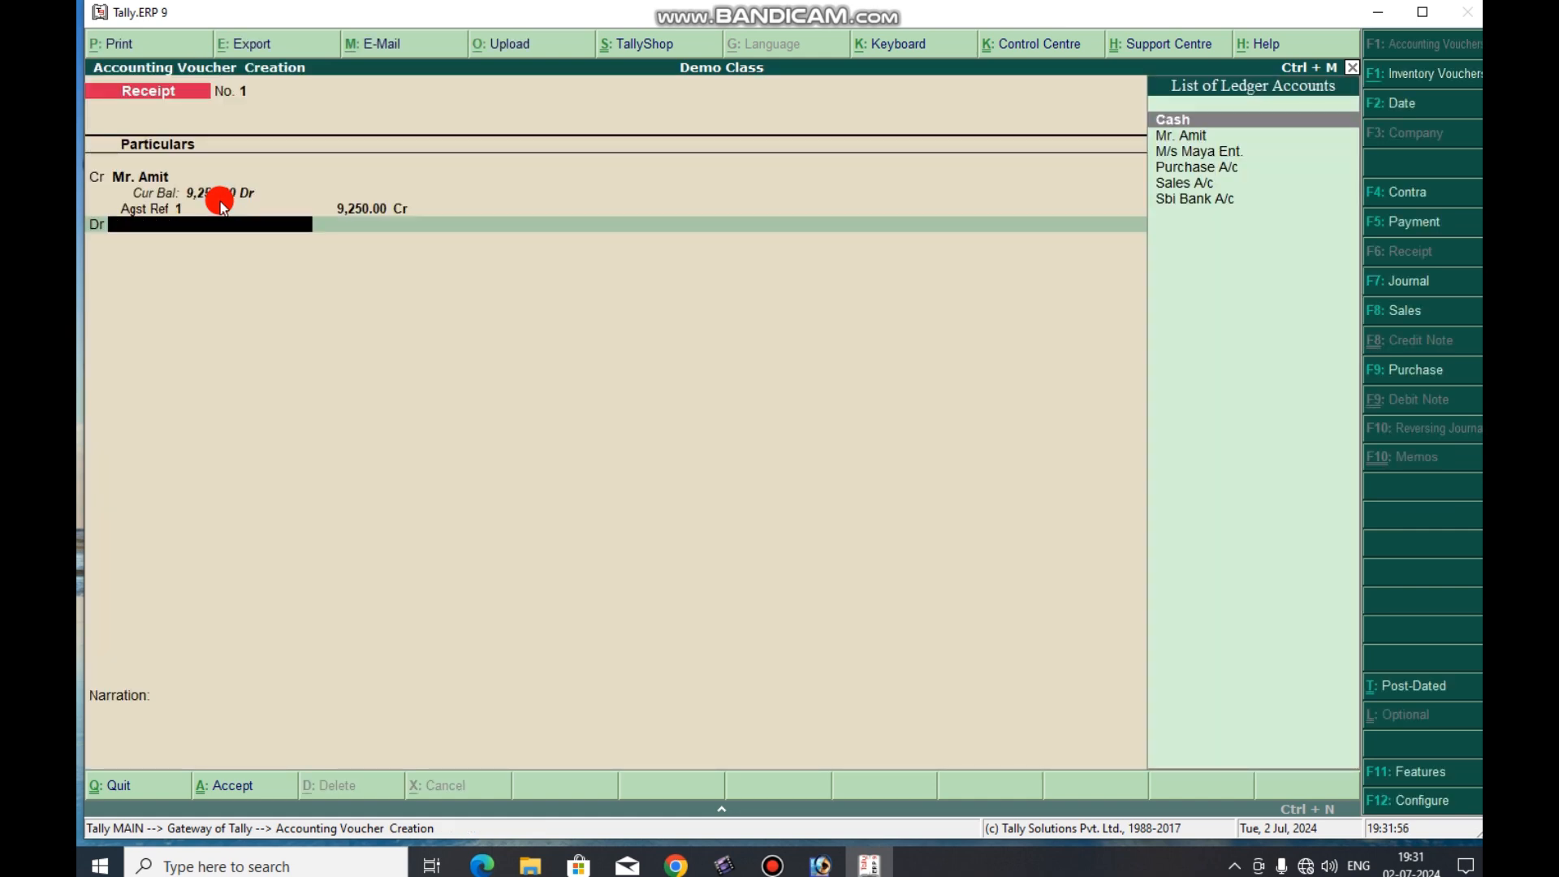
Step: Debit Cash for the full receipt amount, leave the narration blank and save the receipt voucher
key("Return")
key("Return")
key("Return")
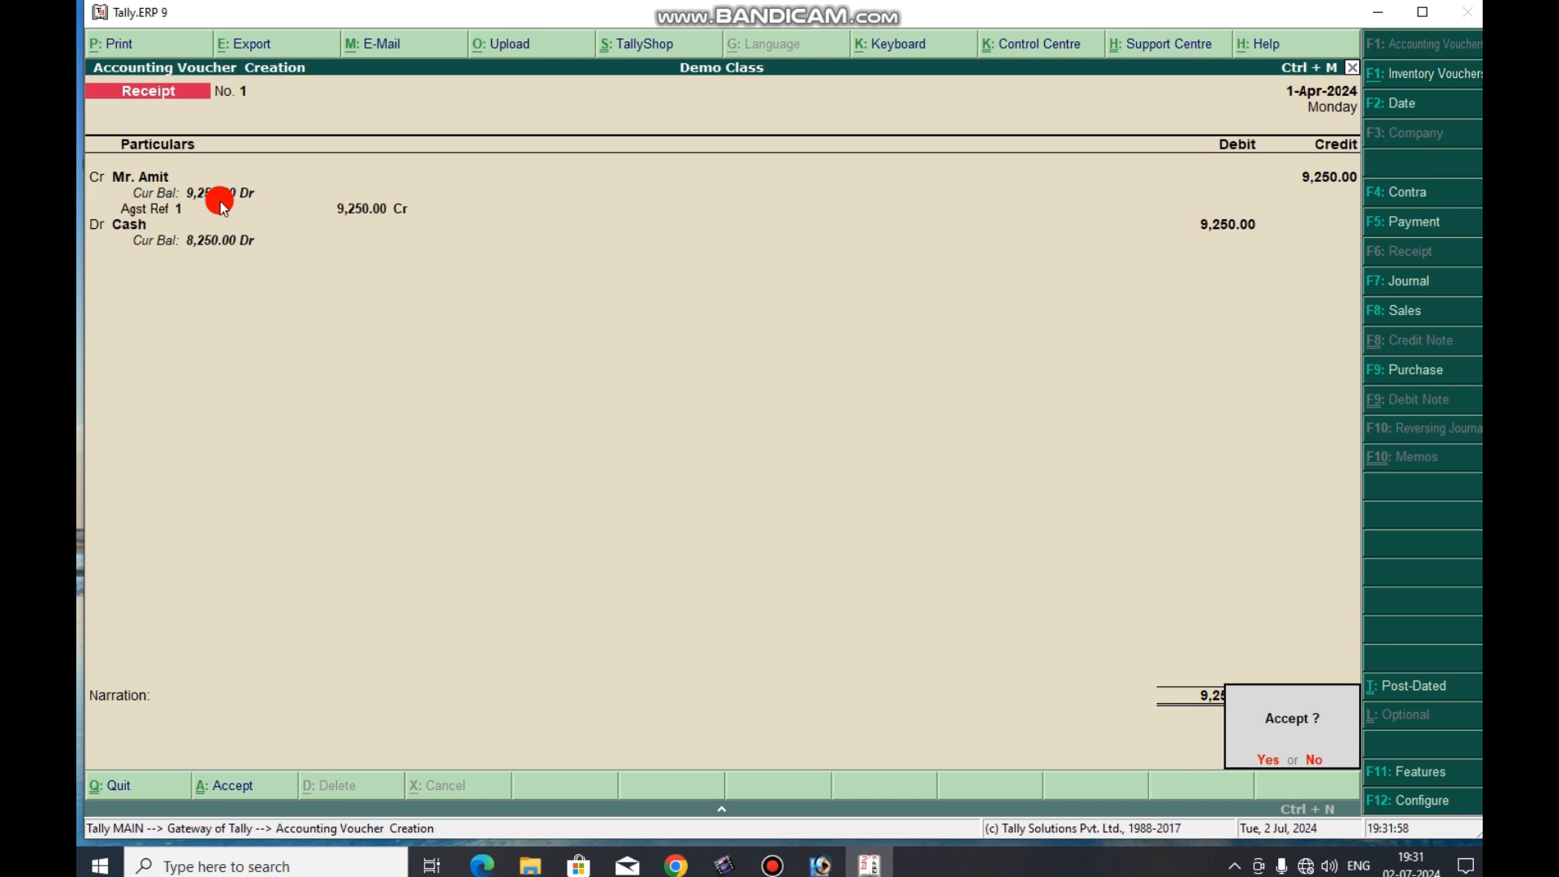
key("Return")
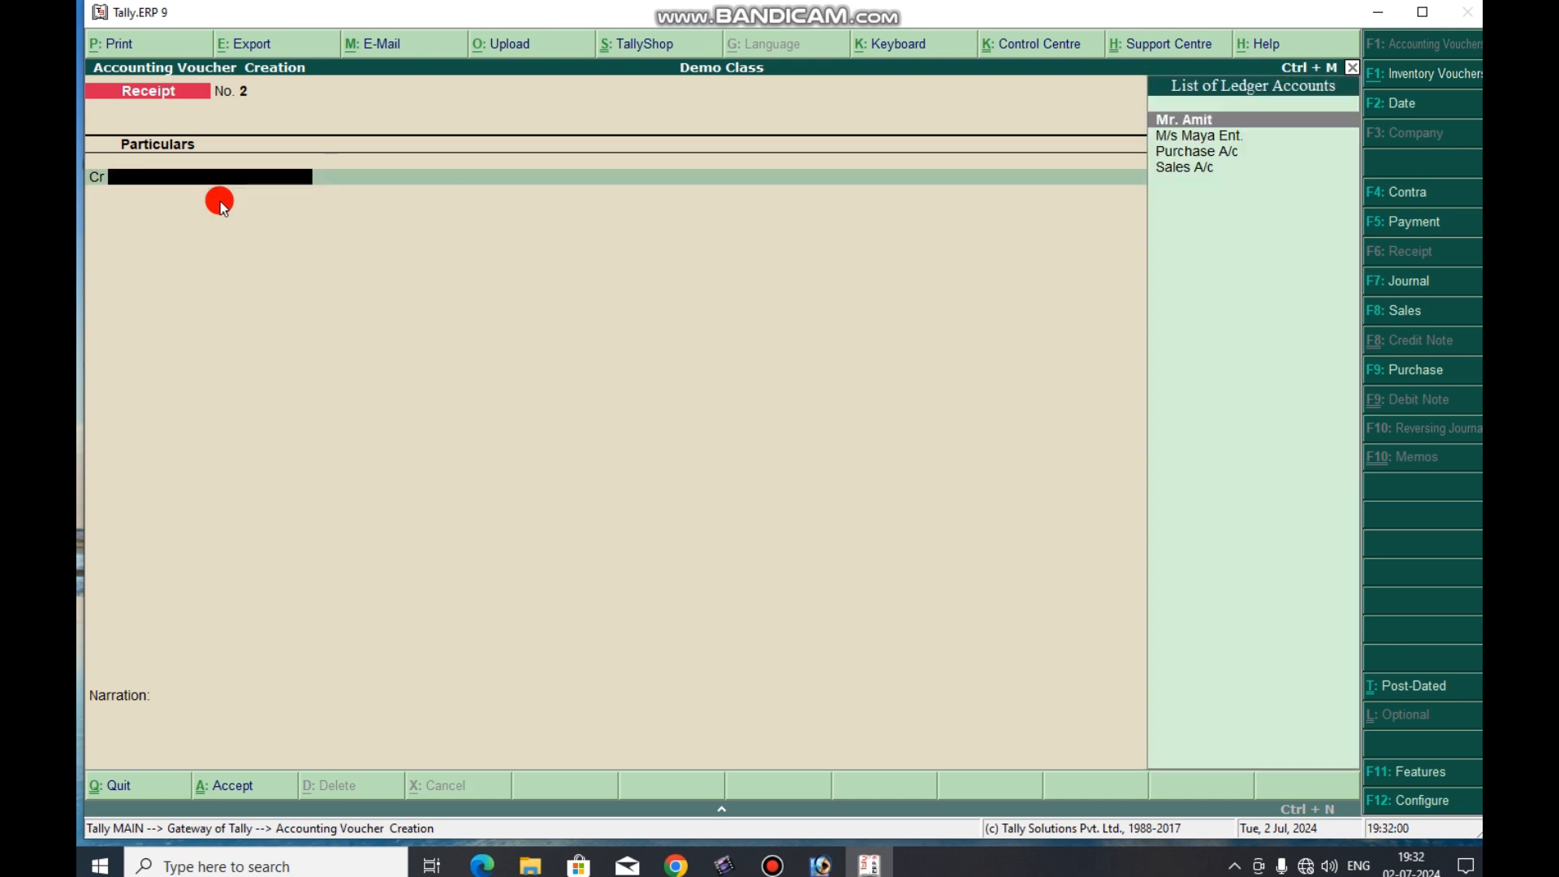
Step: Credit the customer's ledger with 9250 in a second receipt, allocated as Agst Ref to bill 1
key("Return")
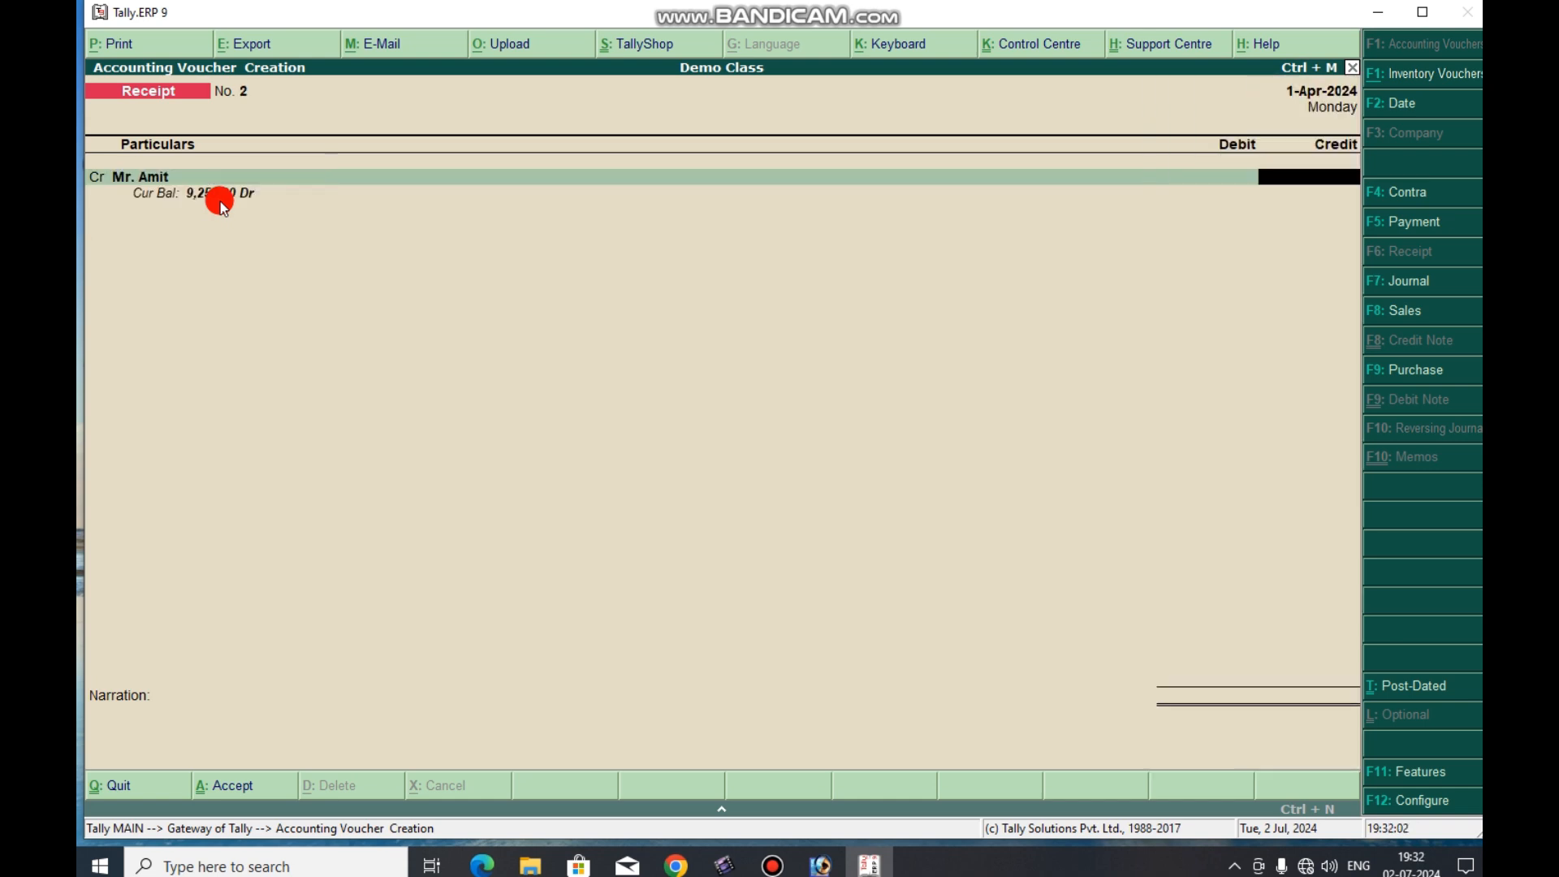
type("9250")
key("Return")
key("Return")
key("Return")
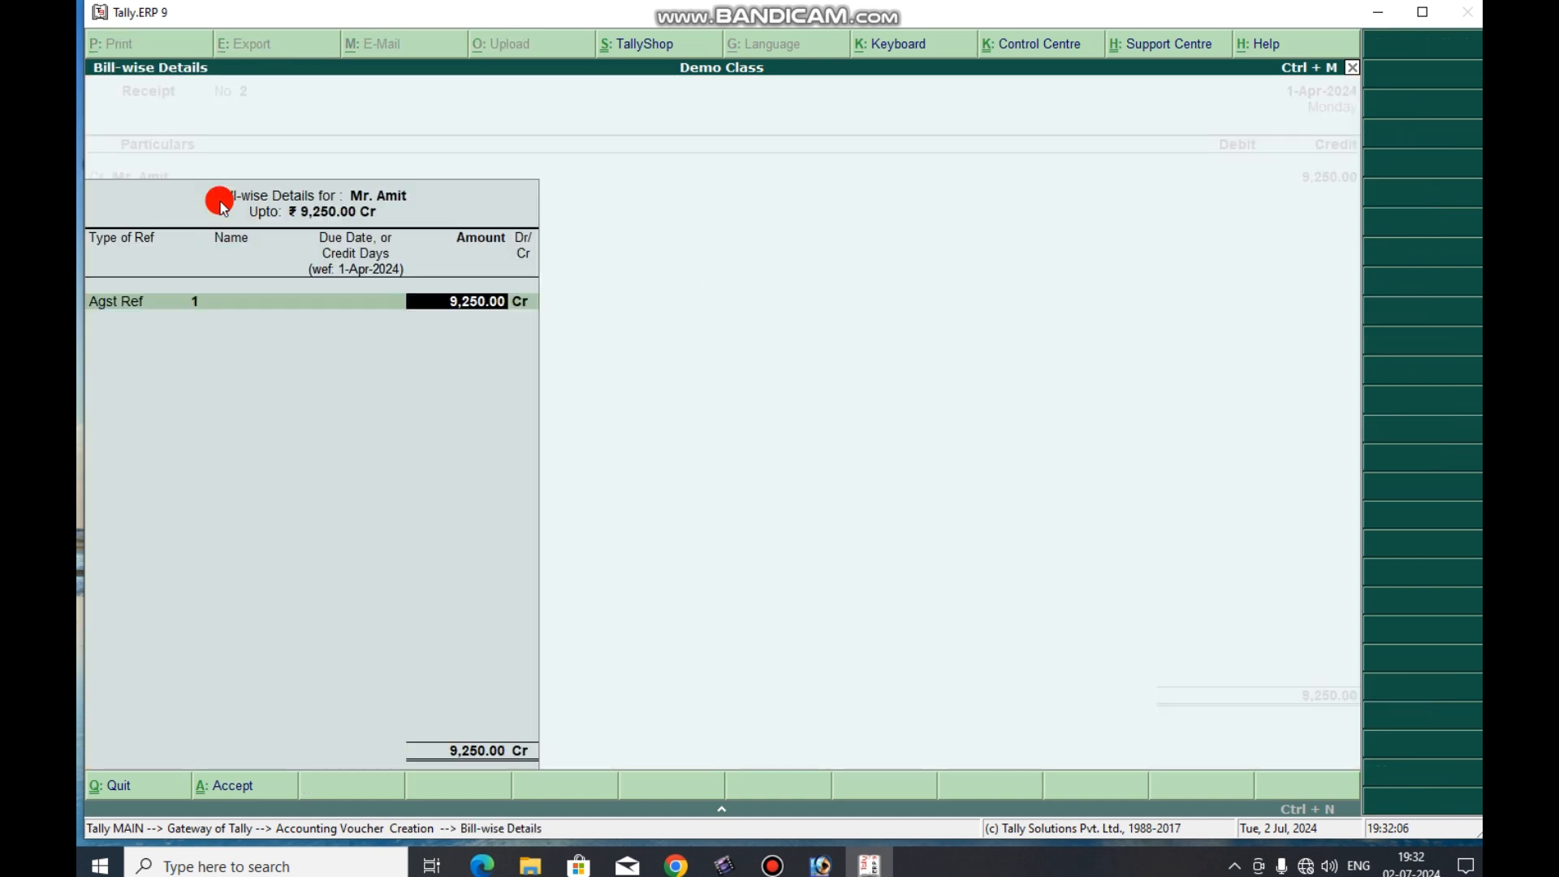
key("Return")
key("Return")
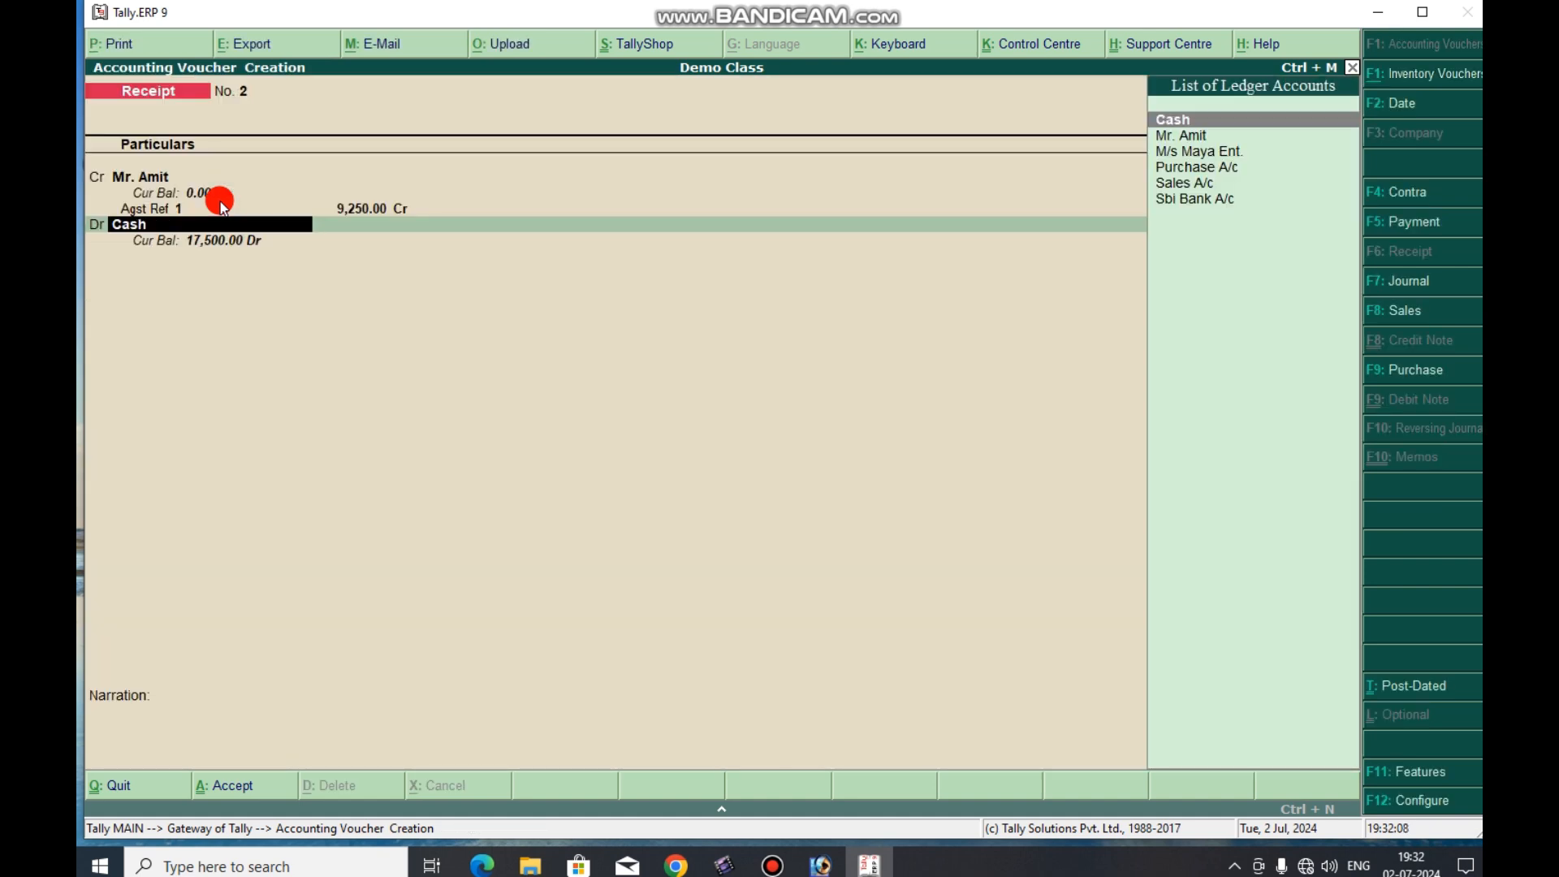
Step: Replace Cash with Sbi Bank A/c as the second receipt's debit ledger, accepting the amount of 9,250
key("Down")
key("Down")
key("Down")
key("Down")
key("Down")
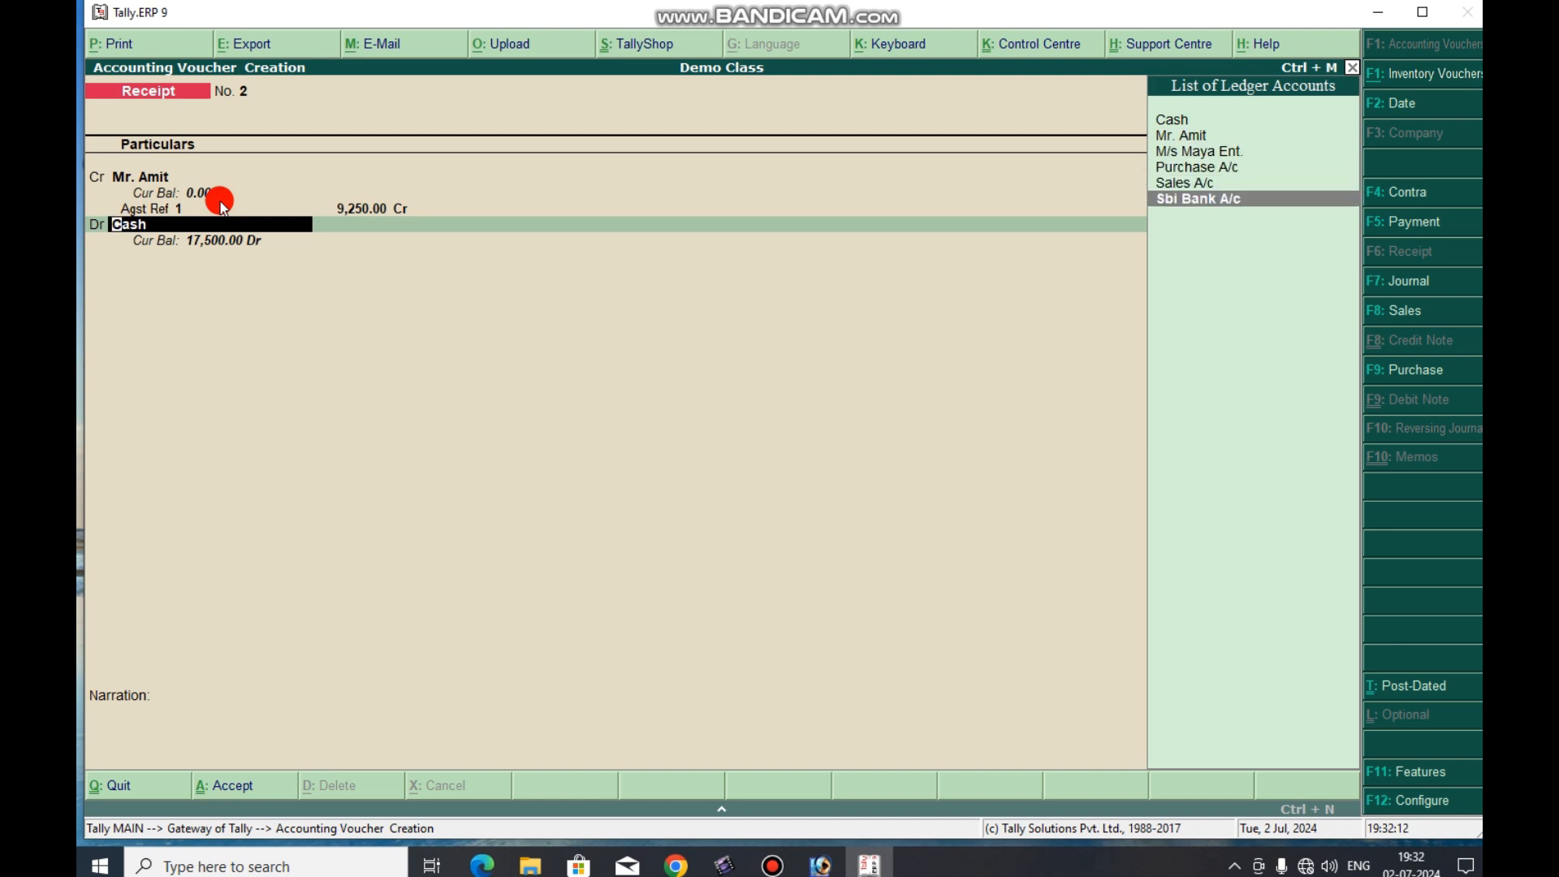
key("Return")
key("Return")
Step: Accept the Cheque/DD bank allocation dated 1-Apr-2024 with the bank left blank, and save the second receipt
key("Return")
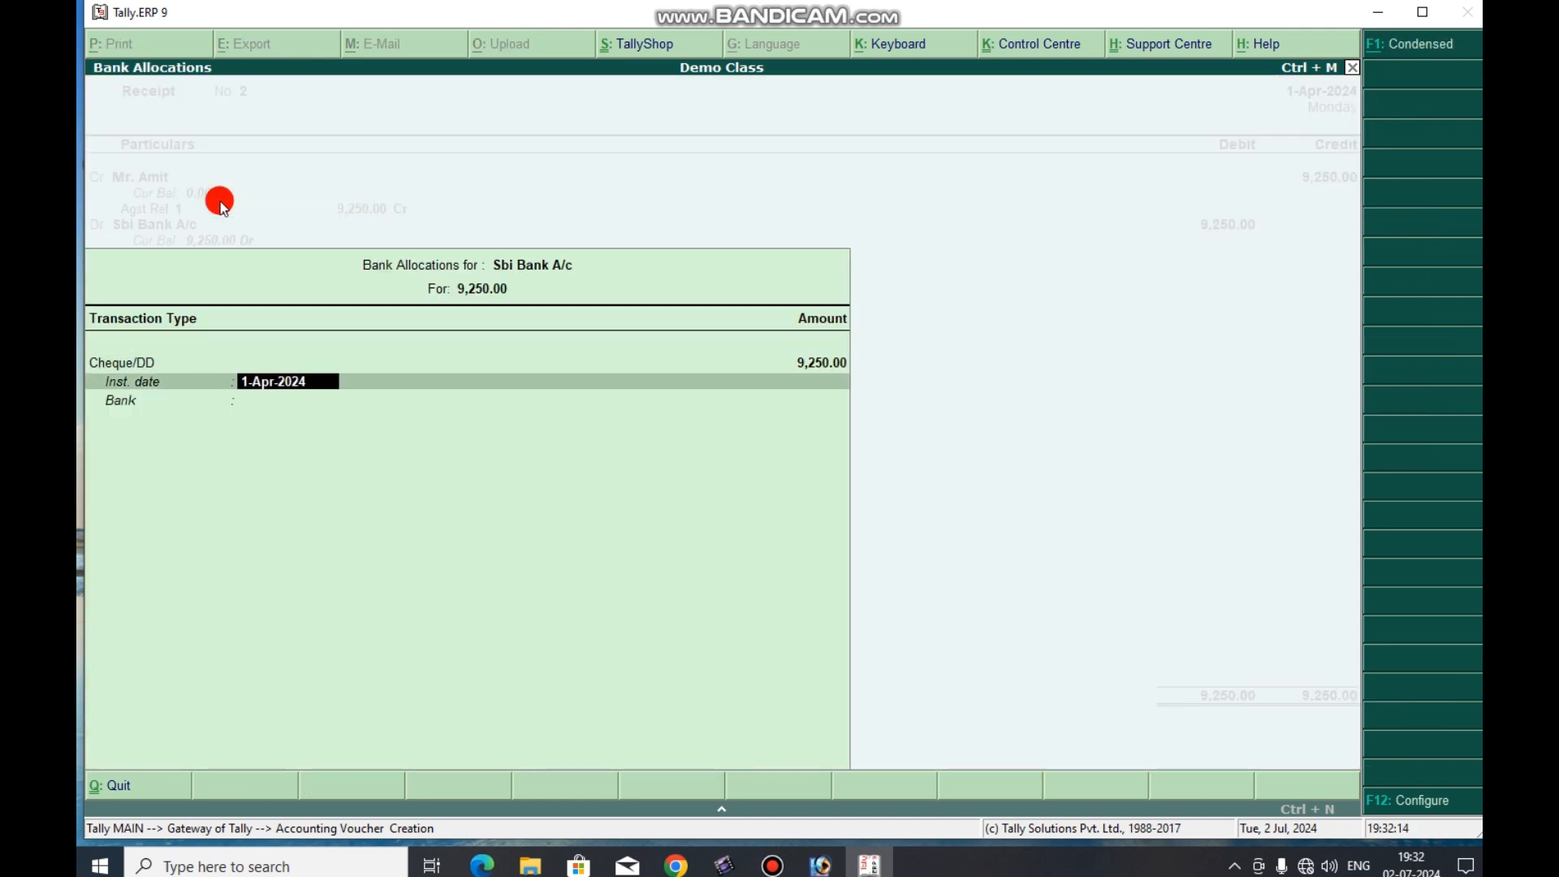
key("Return")
key("Return")
key("Return")
key("Return")
key("Return")
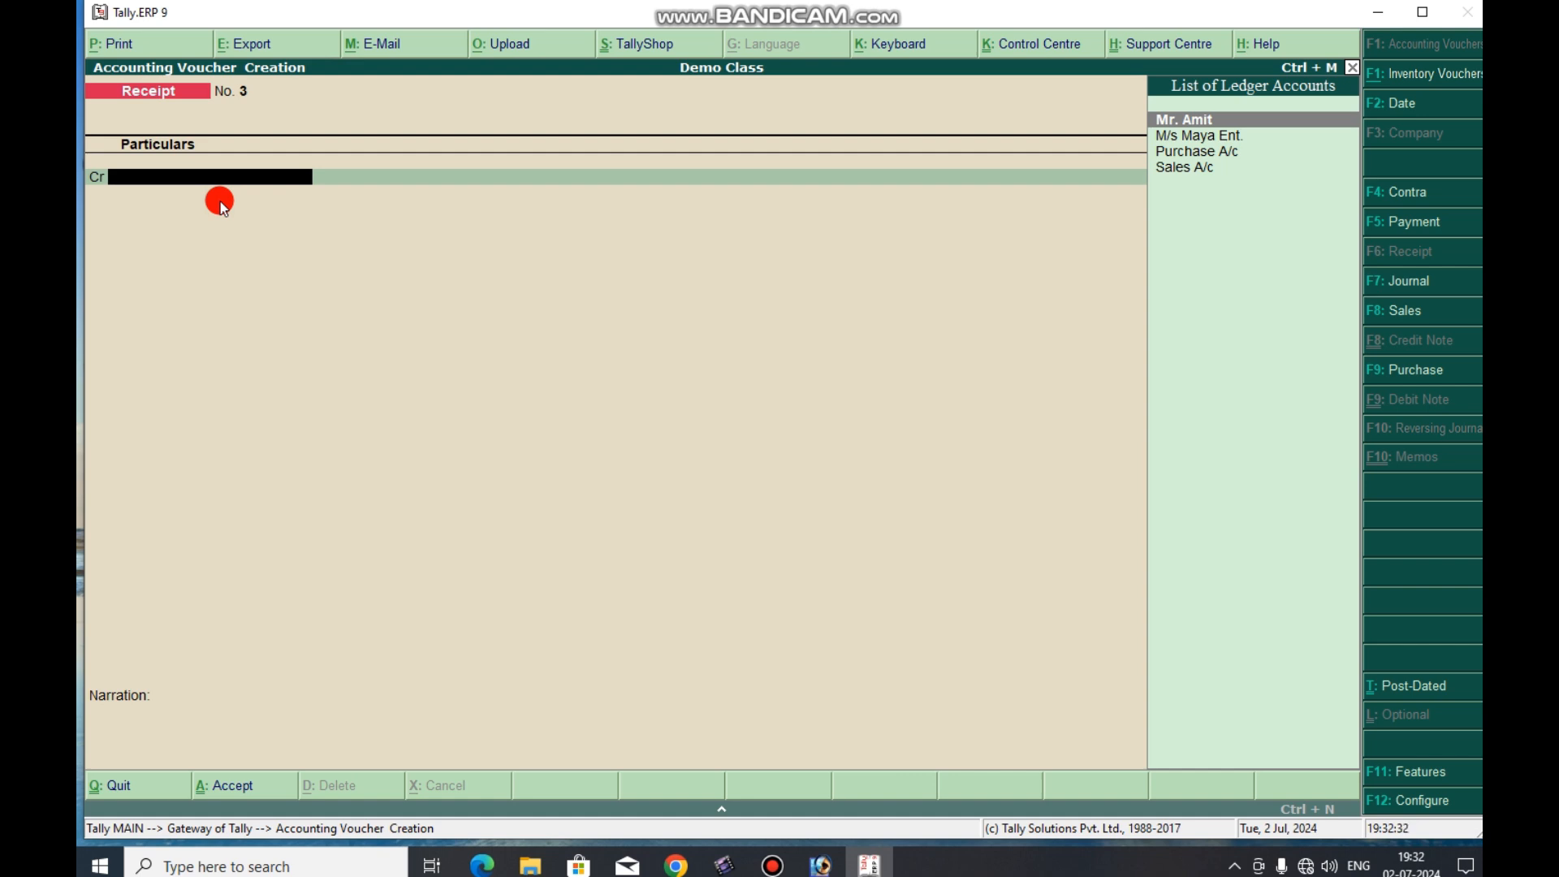
Step: Start a payment voucher debiting M/s Maya Ent. with 14000
key("F5")
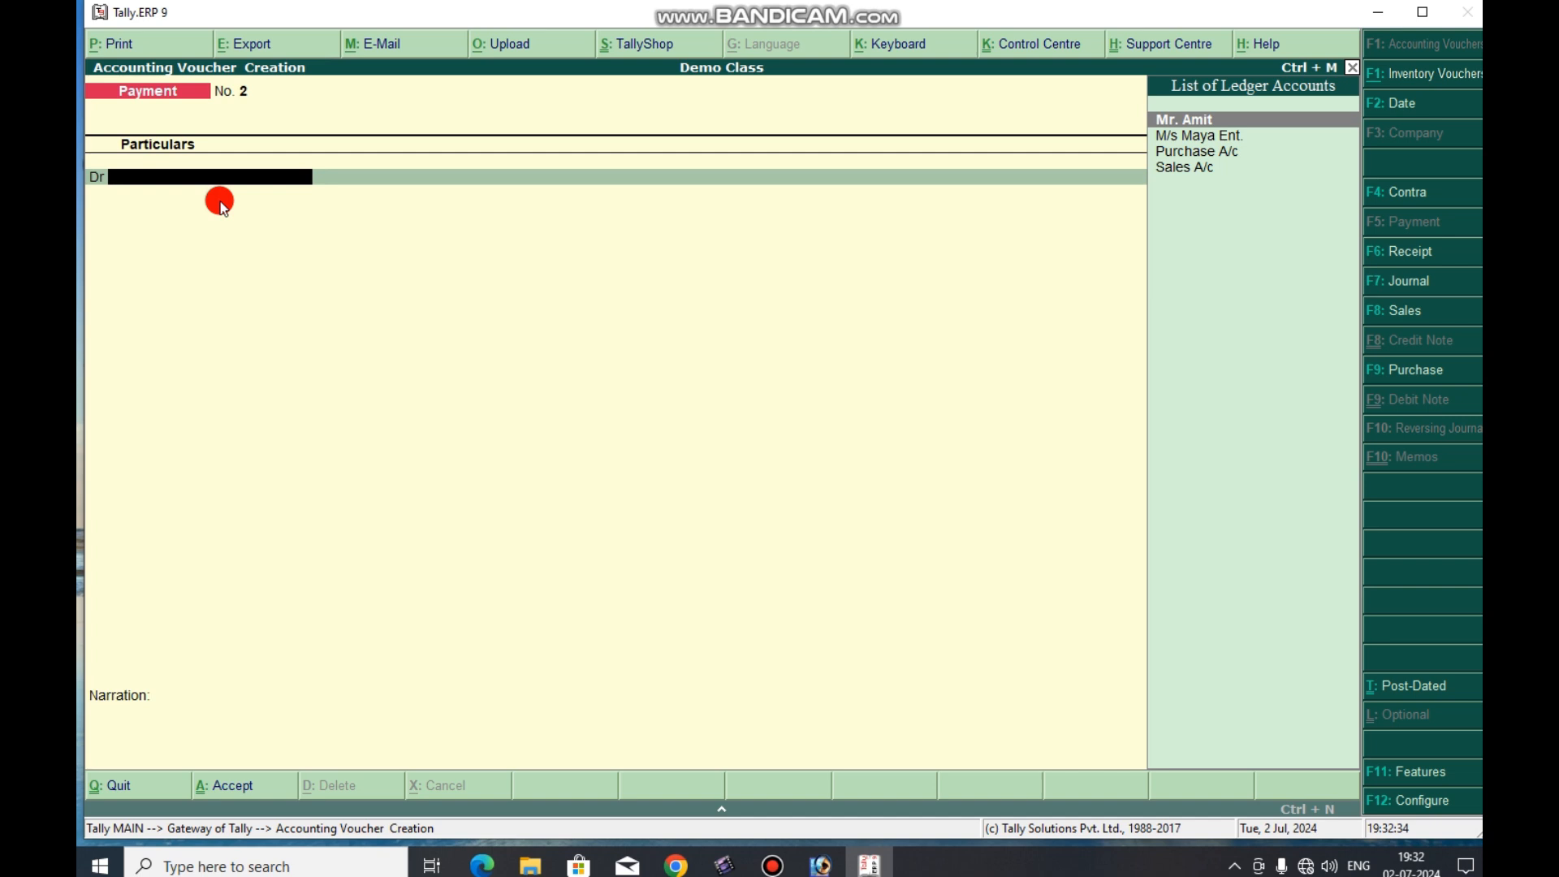
key("Down")
key("Return")
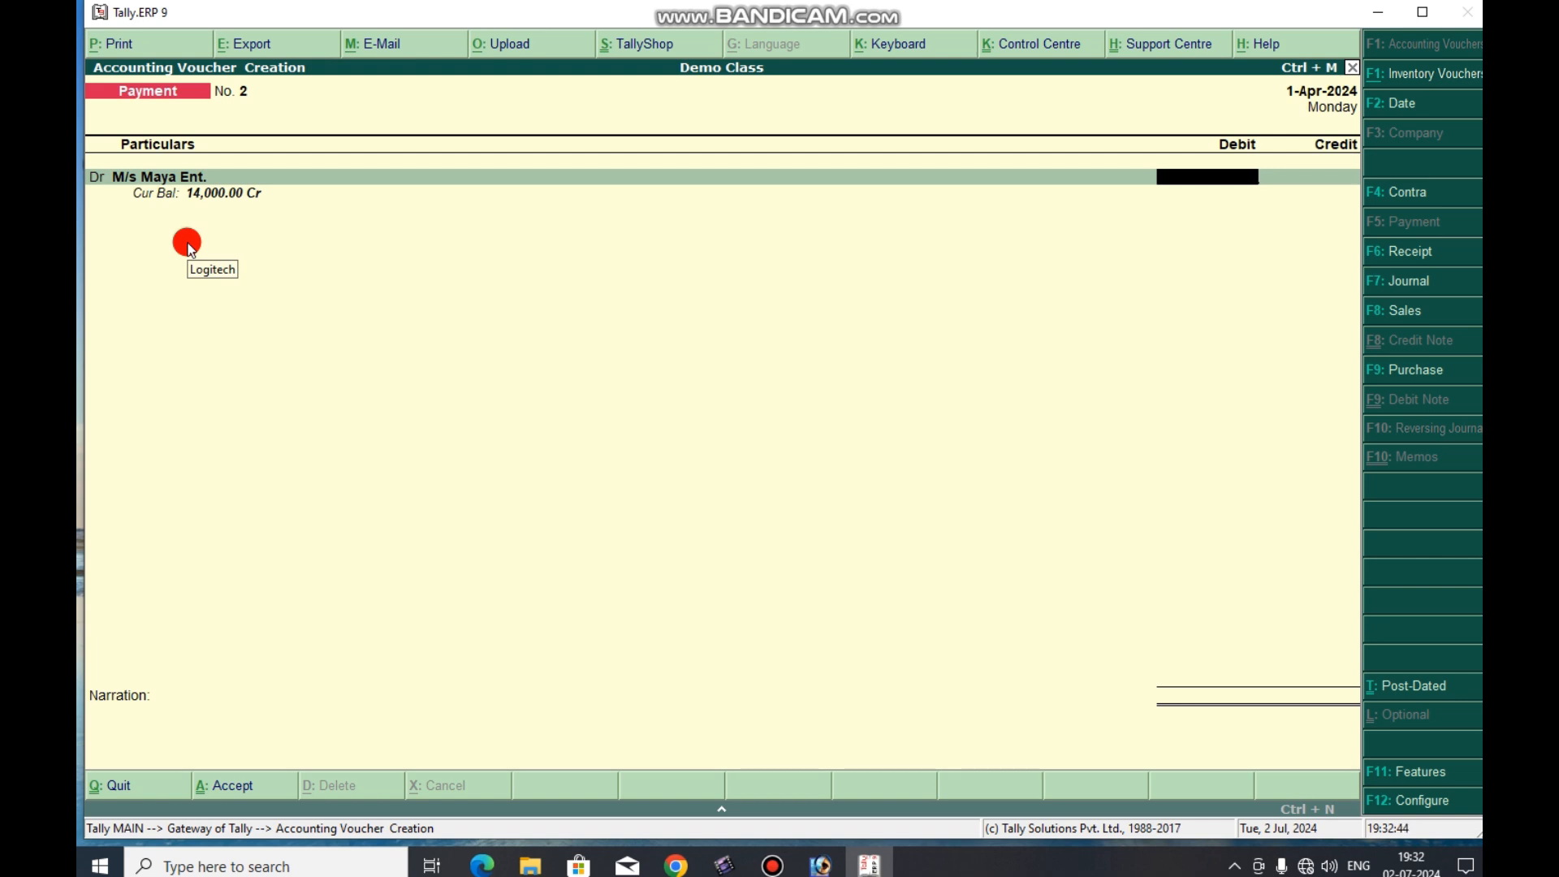
type("14000")
key("Return")
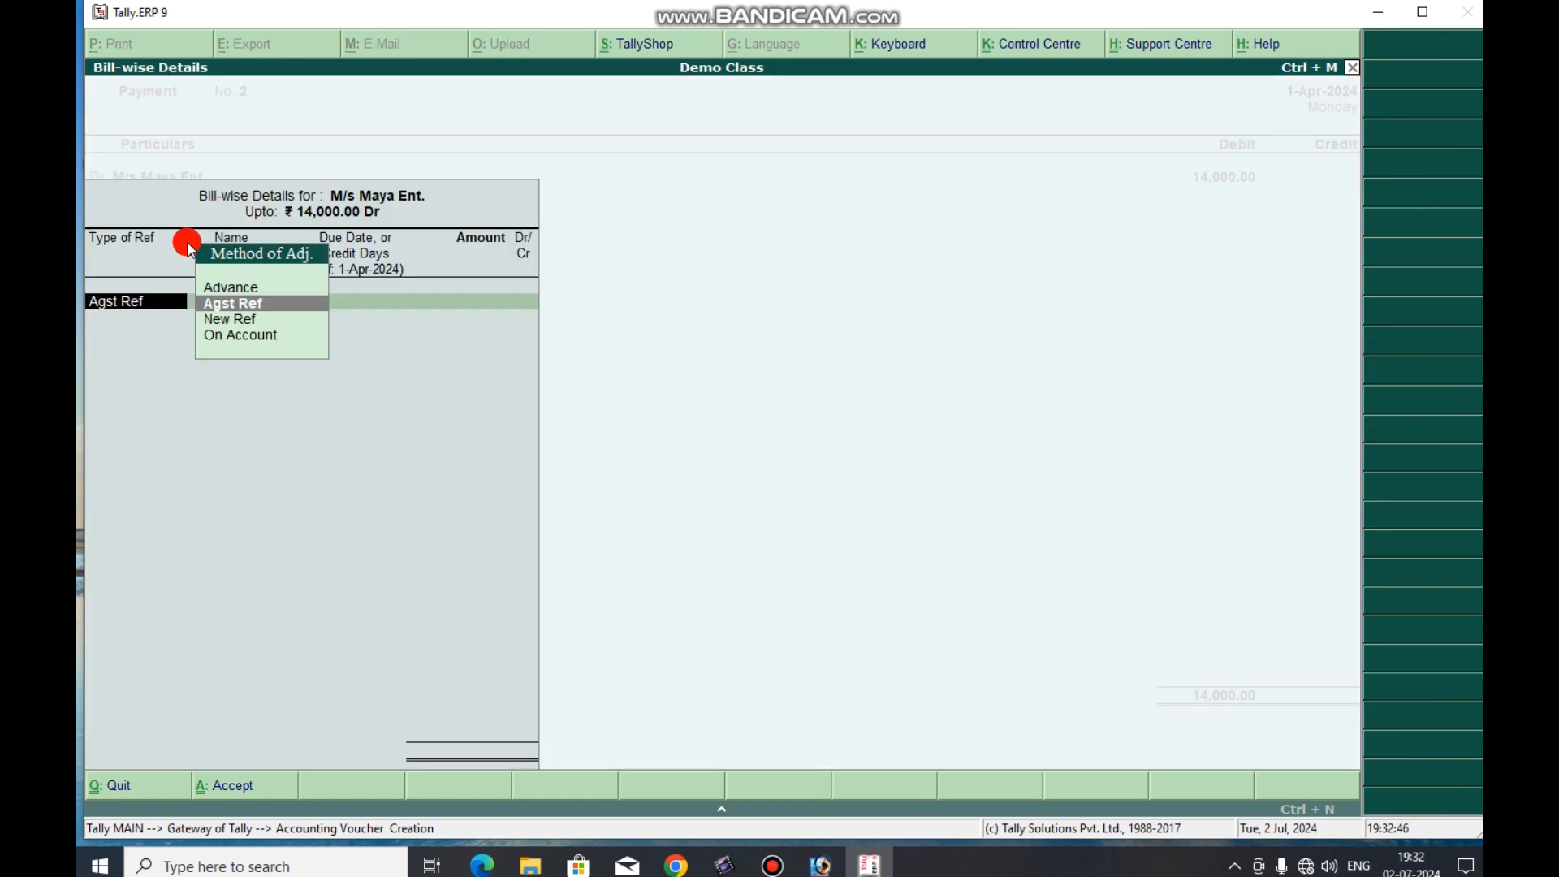
Step: Allocate the payment as Agst Ref to Pur/adv/01 for 1,000 Cr and Pur/bill/01 for 15,000 Dr
key("Return")
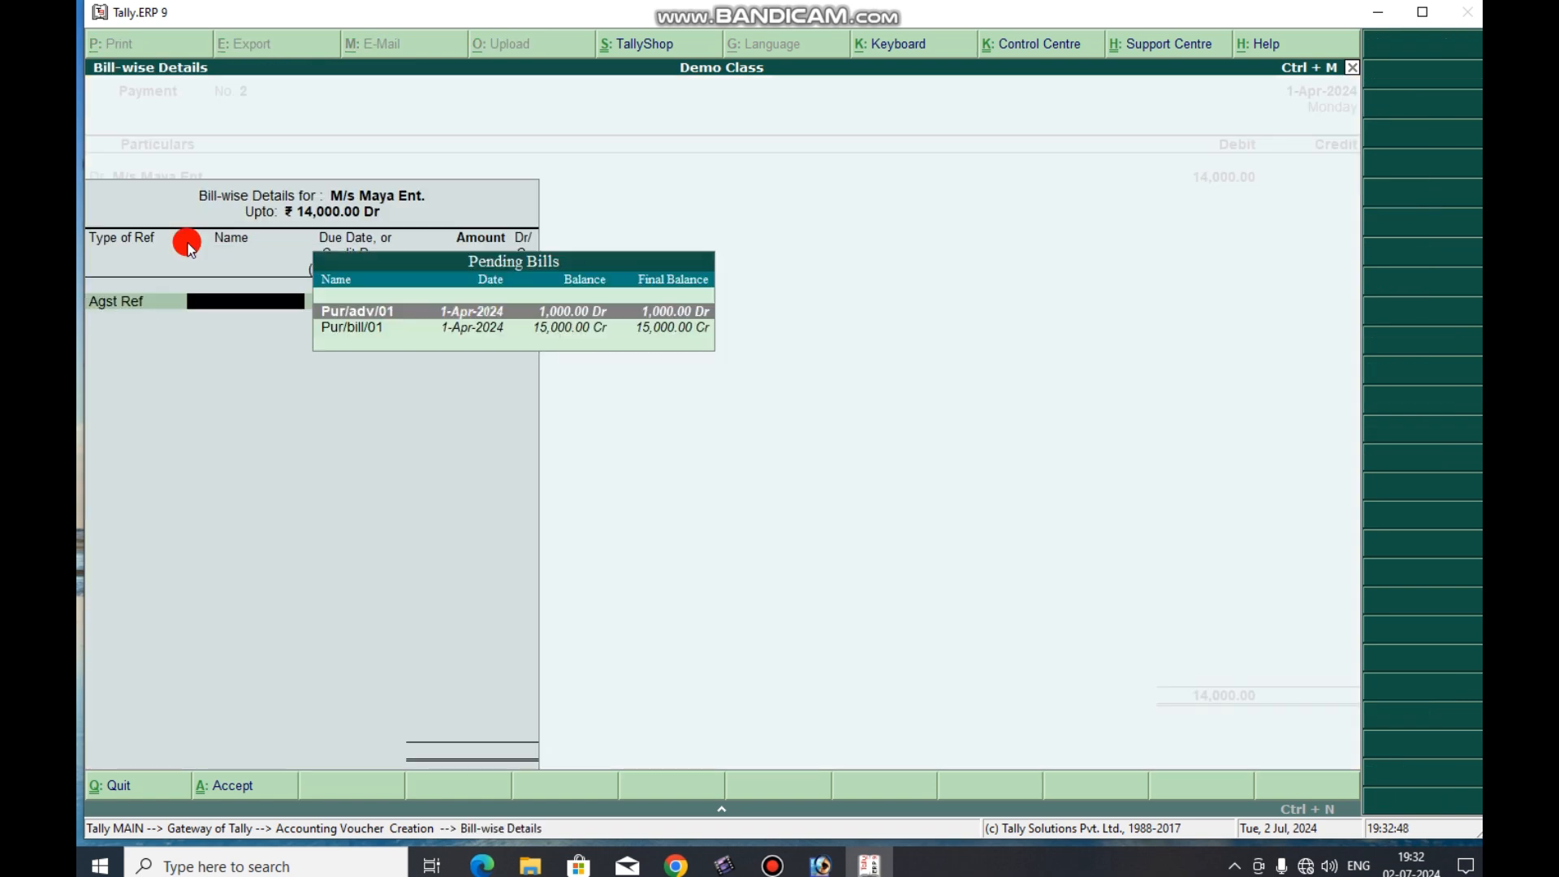
key("Return")
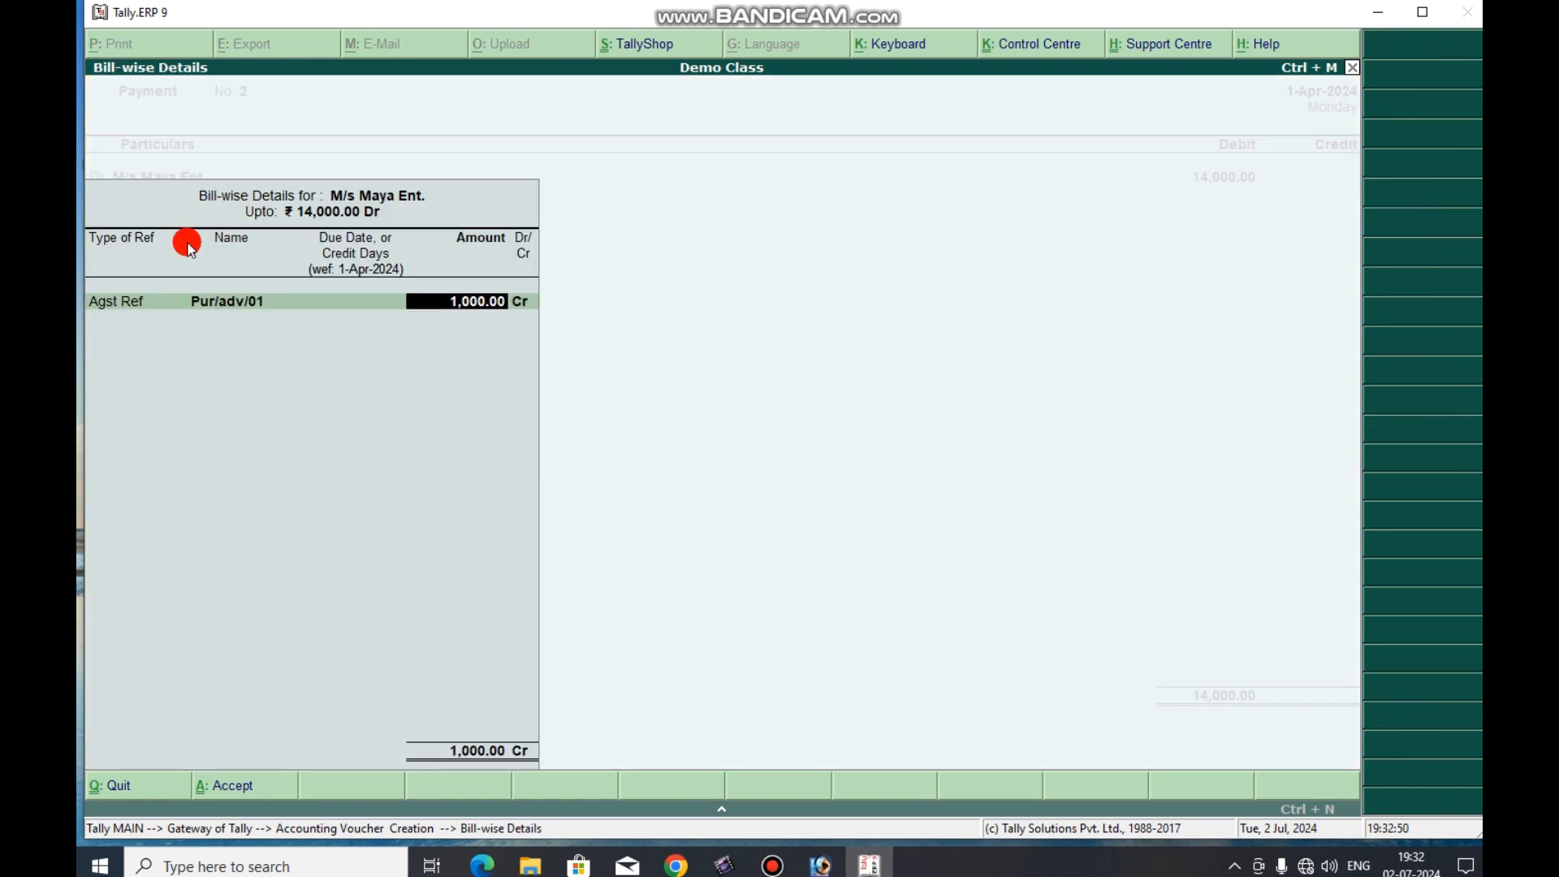
key("Return")
key("Return")
key("Return")
key("Return")
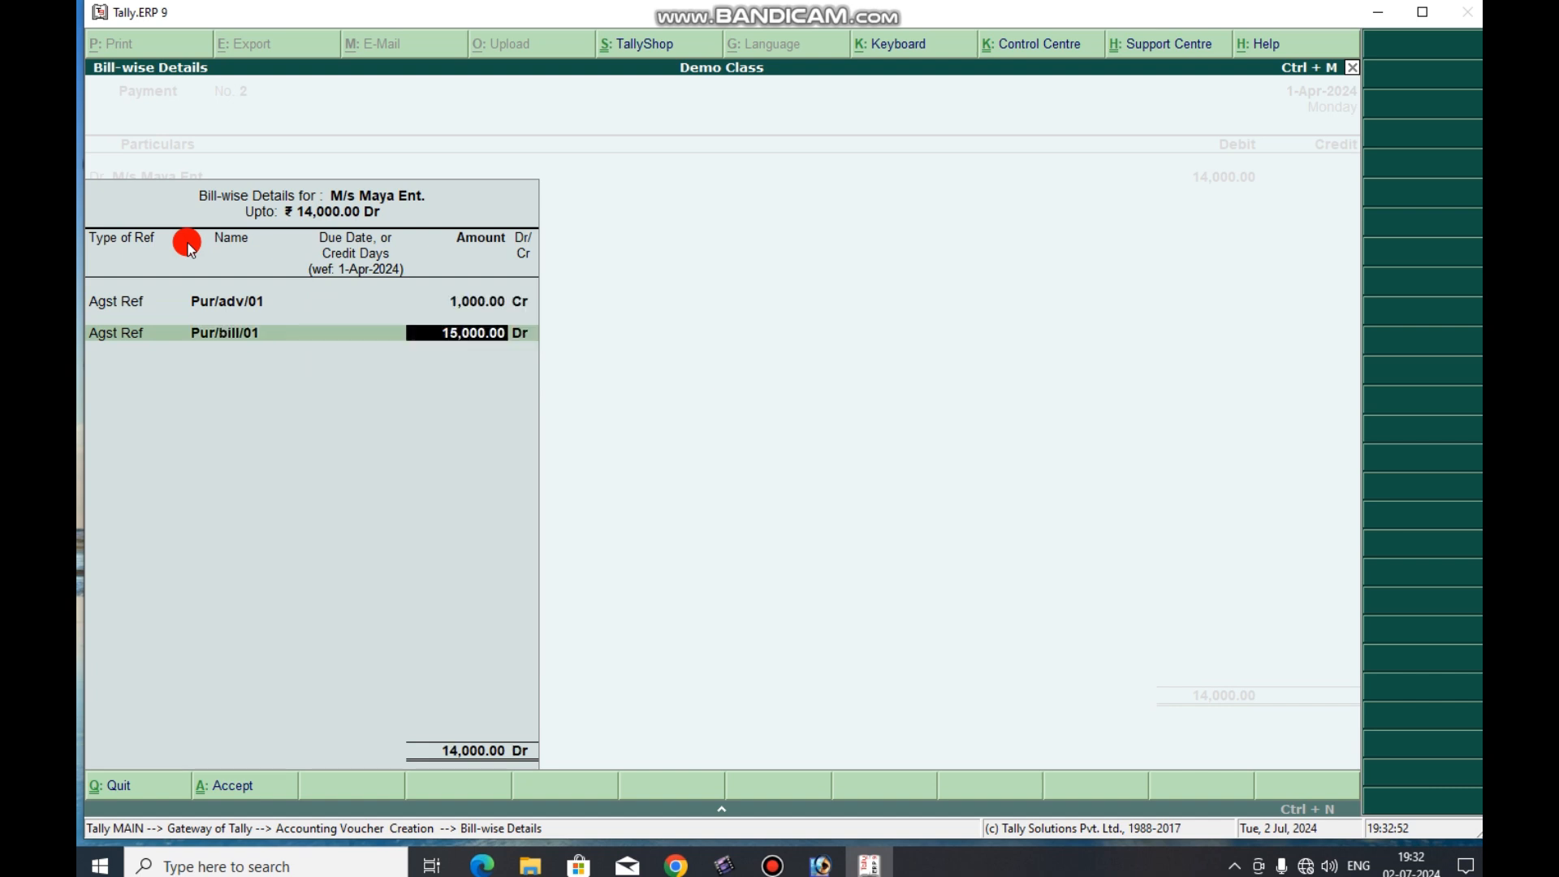
key("Return")
Step: Credit Cash with 14,000, leave the narration blank and save the payment voucher
key("Return")
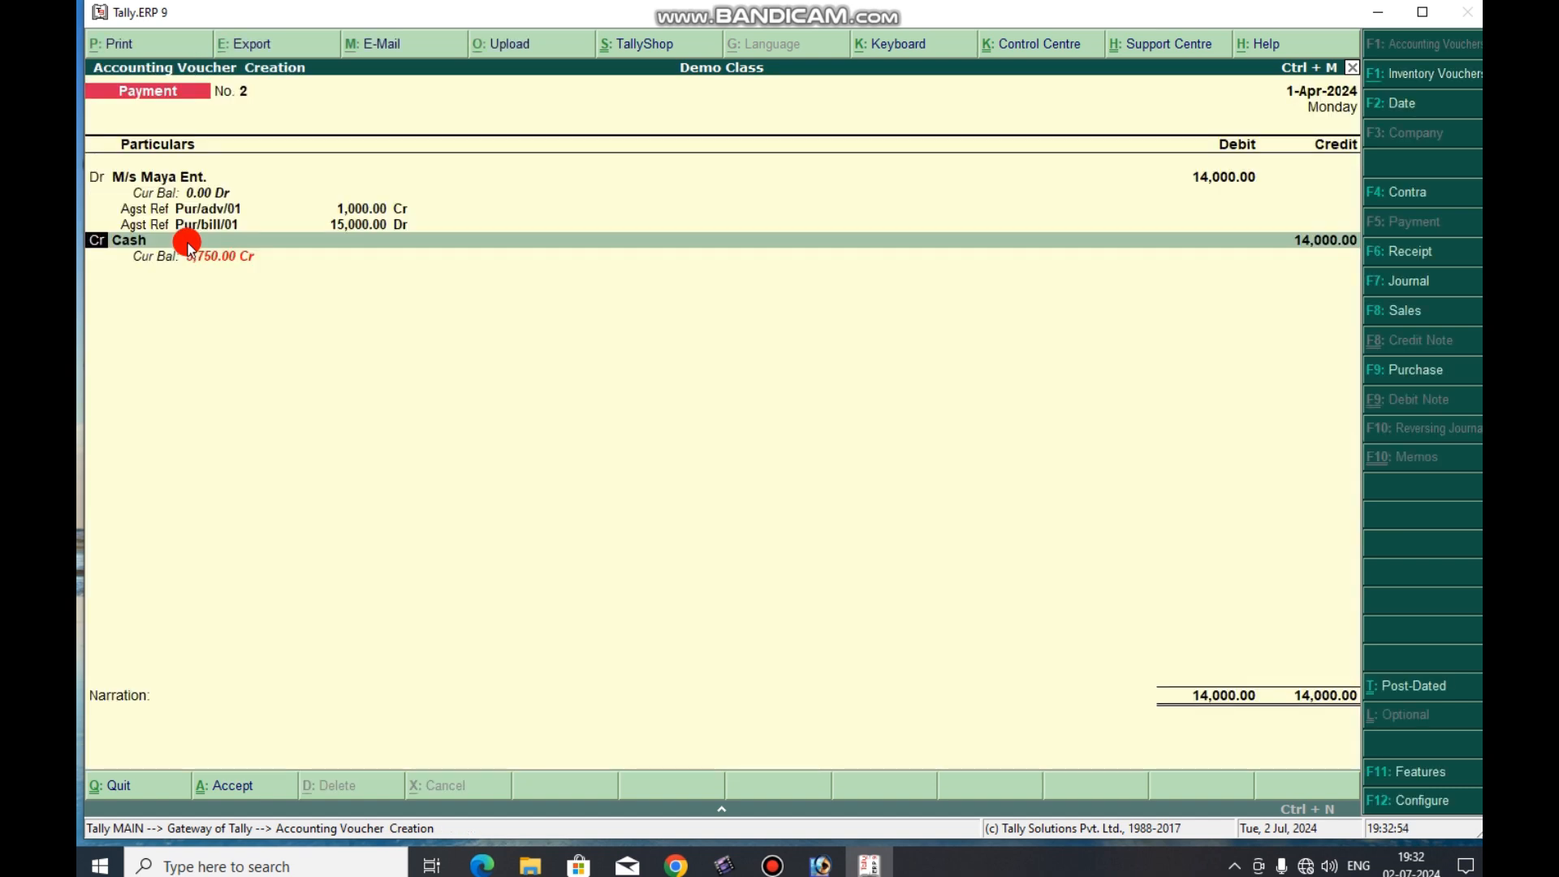
key("Return")
key("Return")
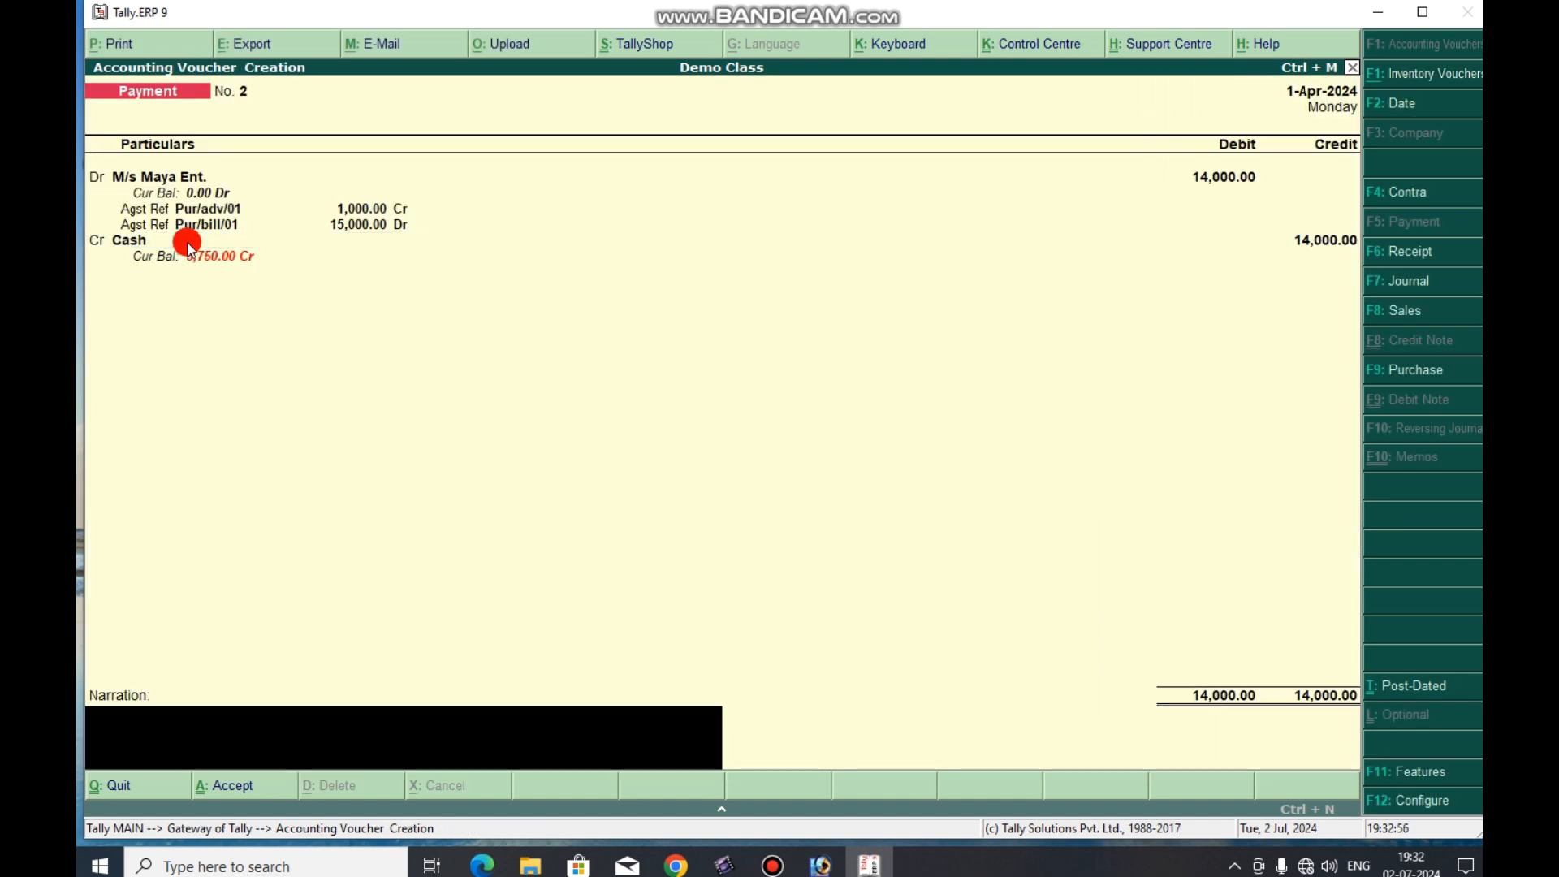
key("Return")
key("Return")
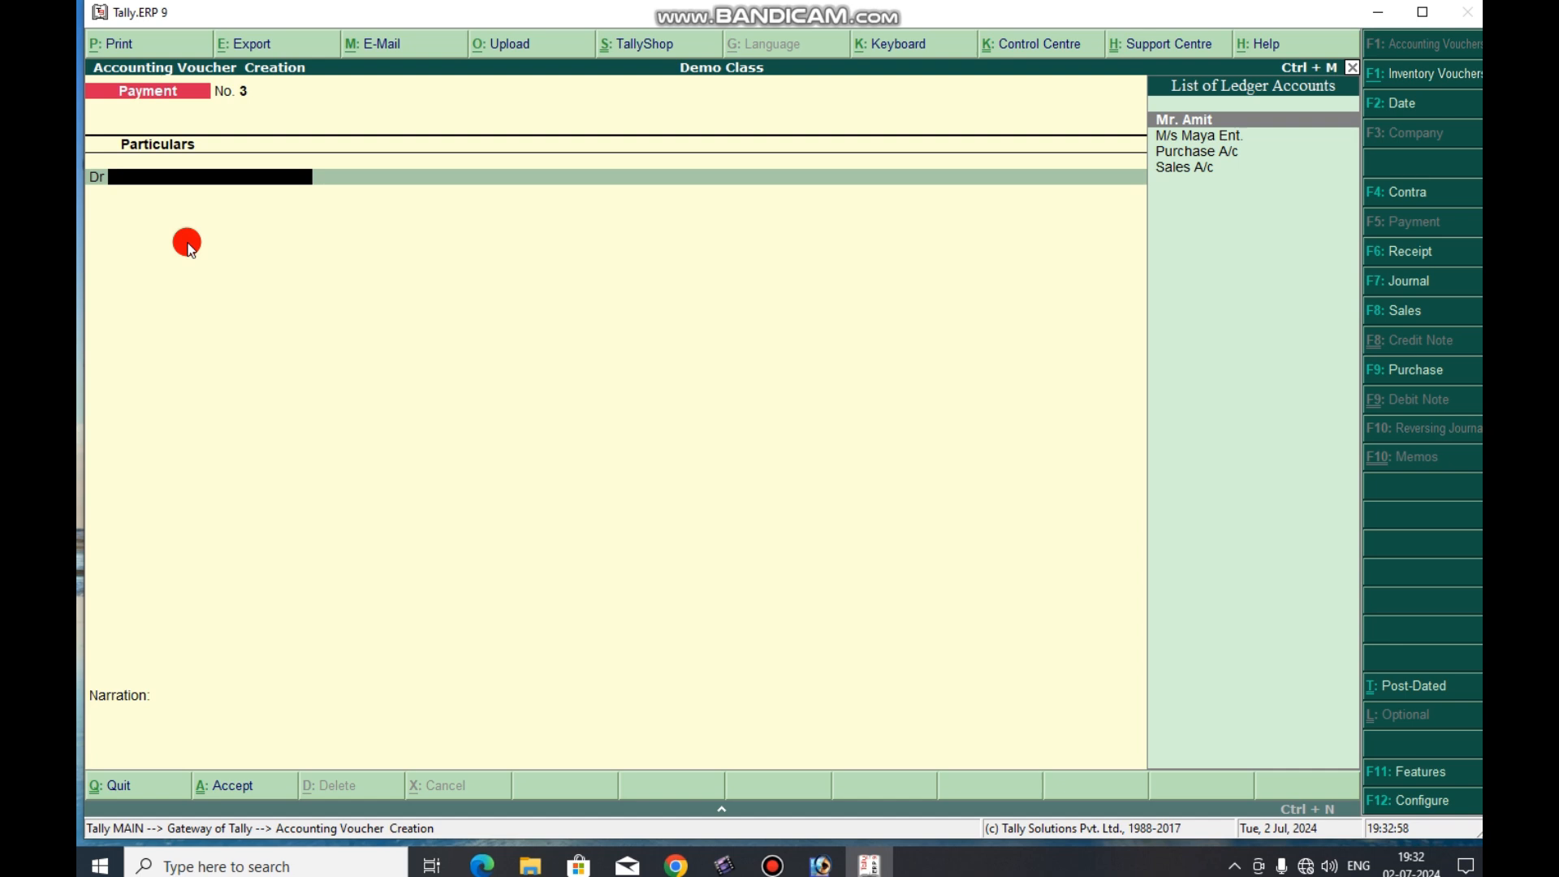